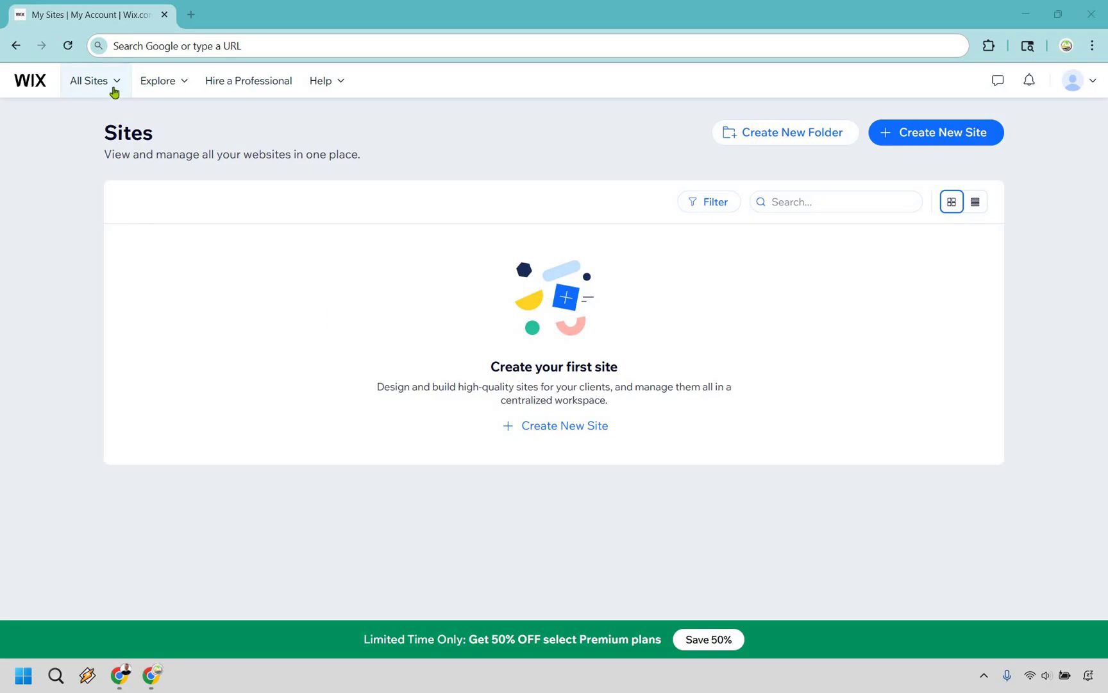
# - Start creating a new site and choose to set it up without the AI chat
pyautogui.click(114, 90)
pyautogui.click(680, 290)
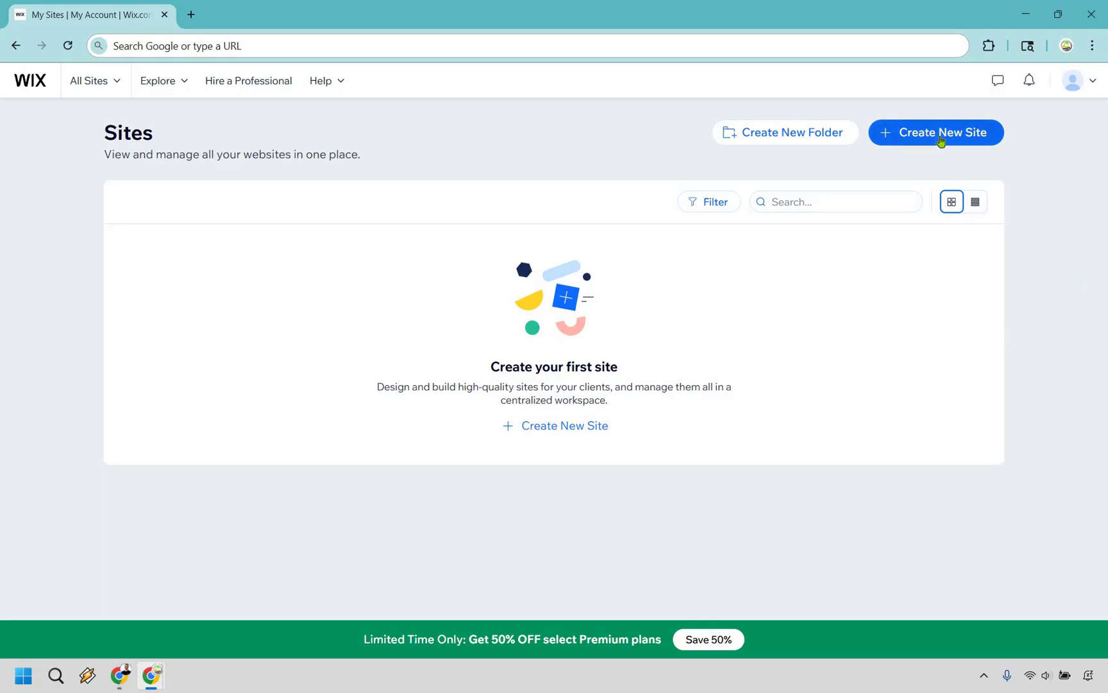
pyautogui.click(941, 141)
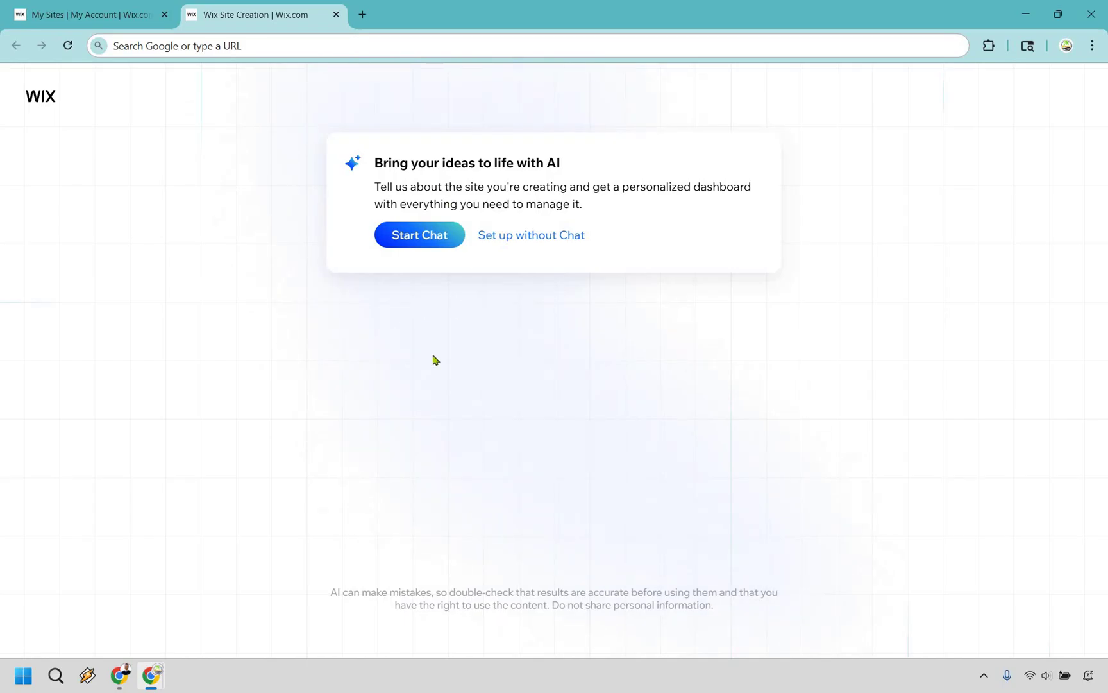
pyautogui.click(523, 235)
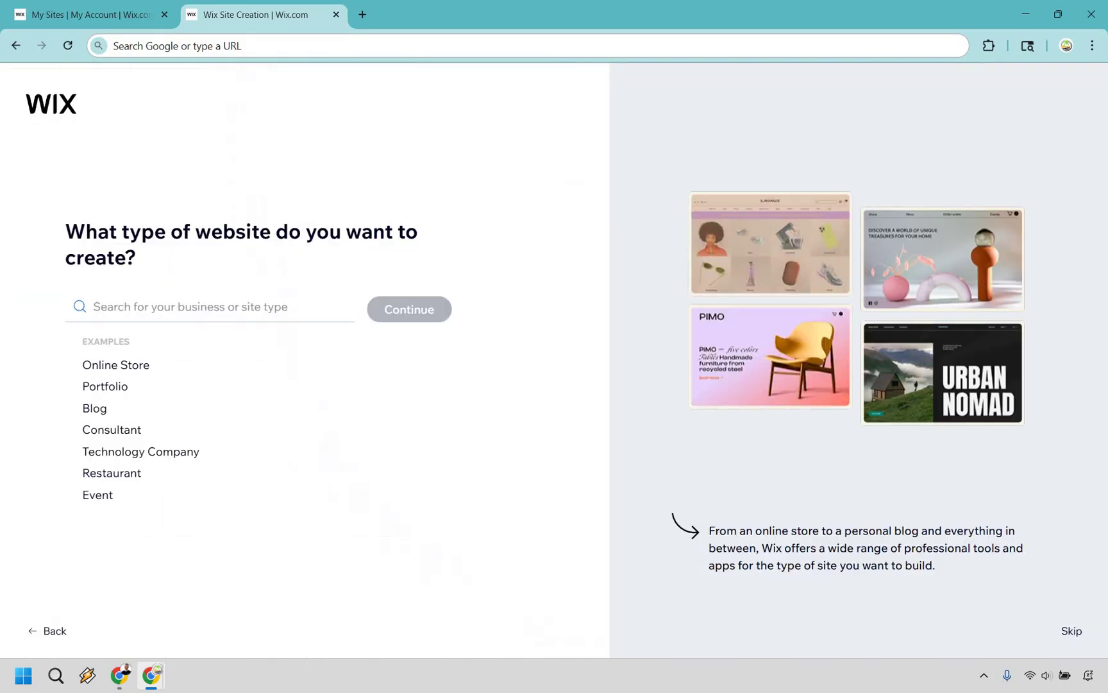
# - Set the website type to Portfolio and continue with the site setup
pyautogui.click(270, 309)
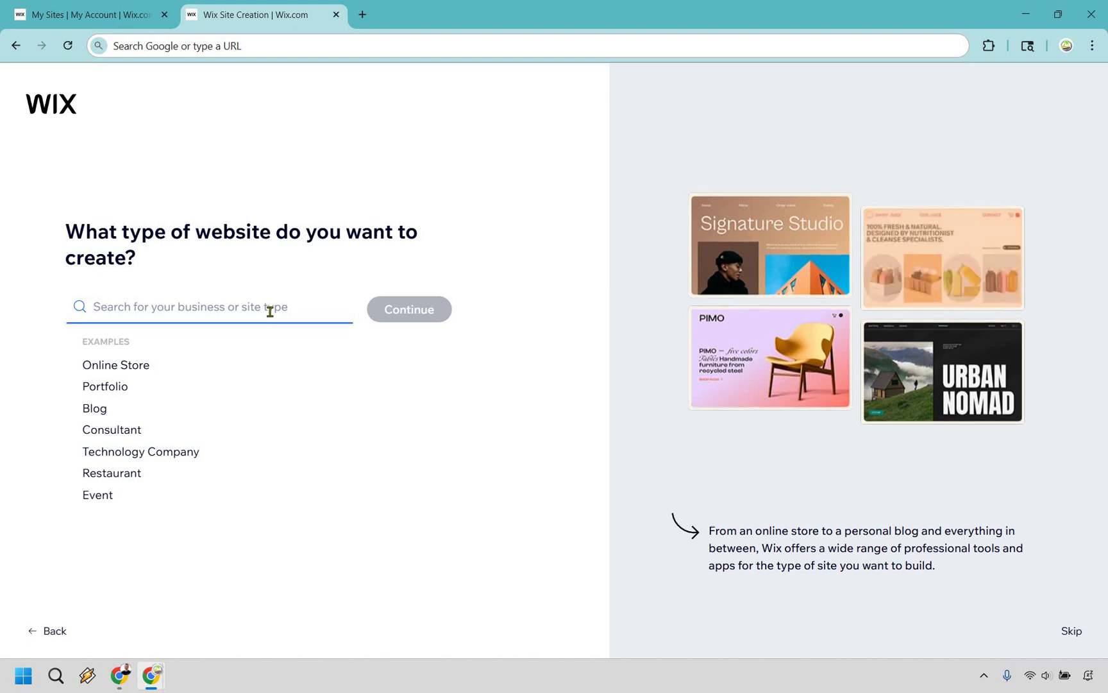
pyautogui.write('Portfolio')
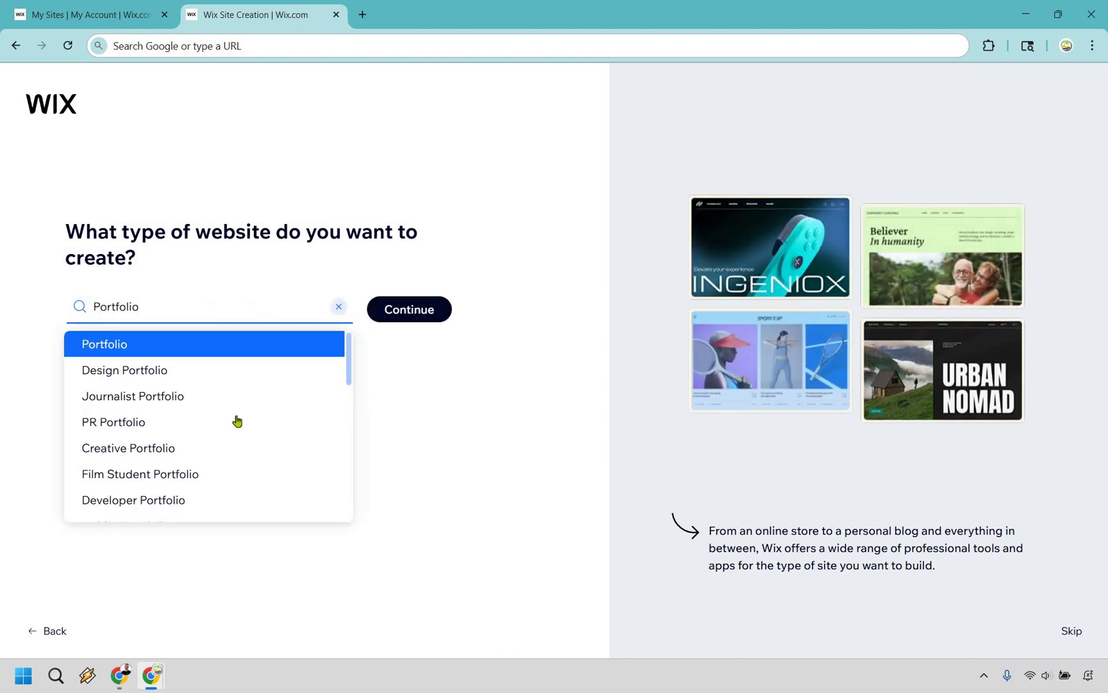
pyautogui.scroll(-3, 237, 421)
pyautogui.scroll(6, 236, 418)
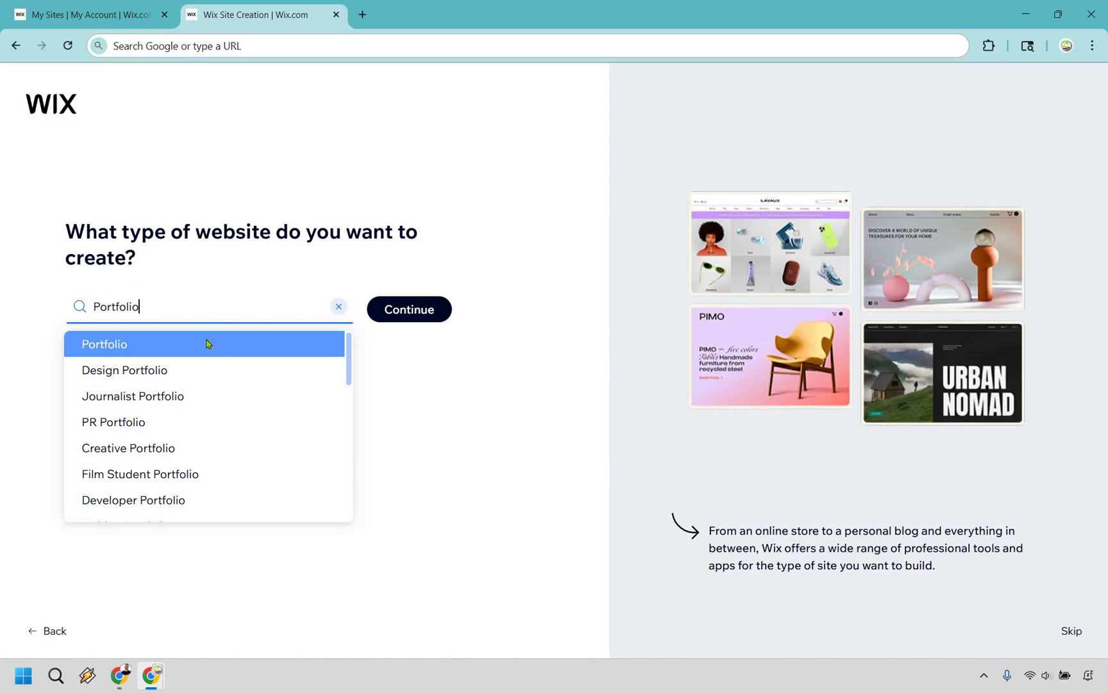
pyautogui.click(206, 344)
pyautogui.click(144, 329)
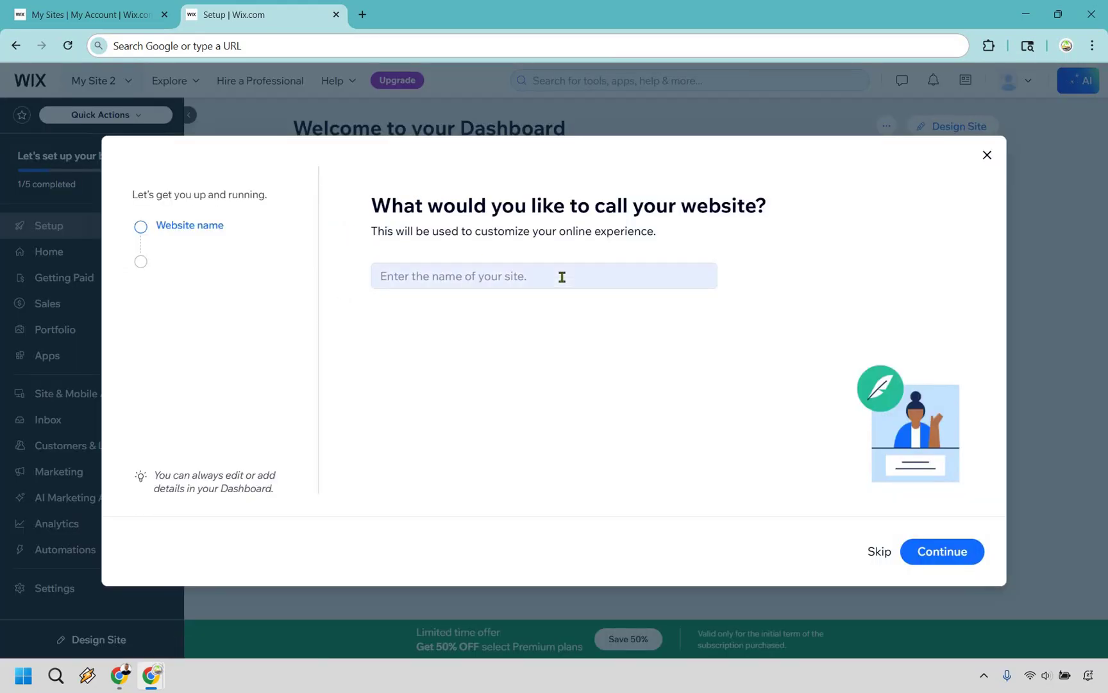
# - Name the website "Marketing Island" and continue to the app selection
pyautogui.click(561, 277)
pyautogui.write('Marke')
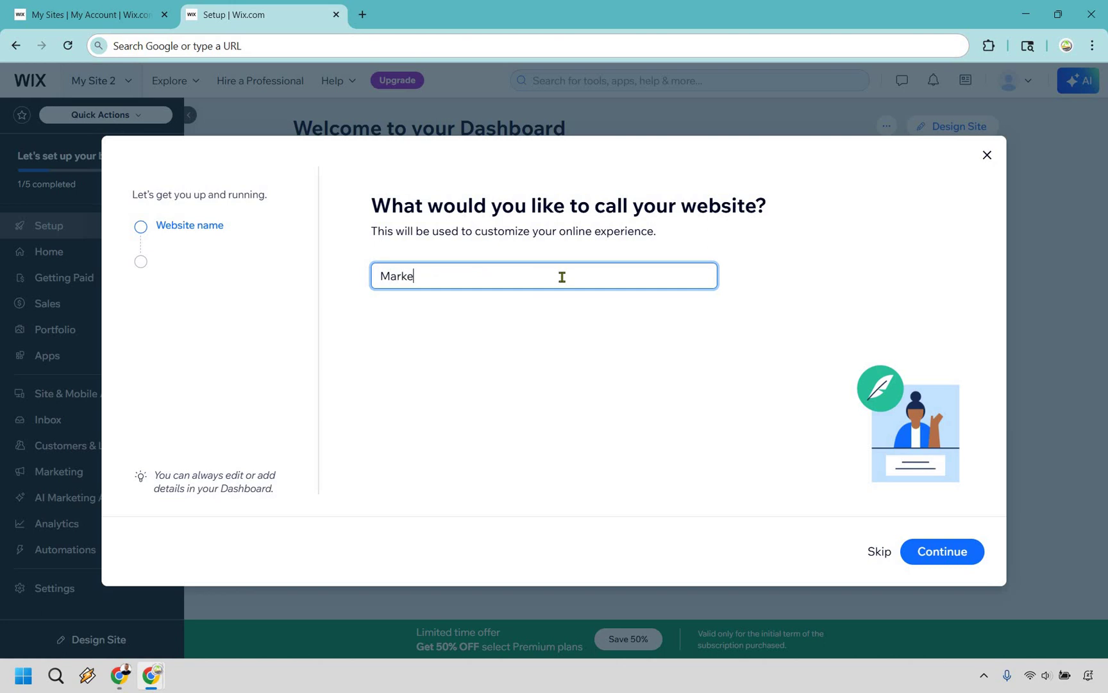
pyautogui.write('ting Island')
pyautogui.click(950, 558)
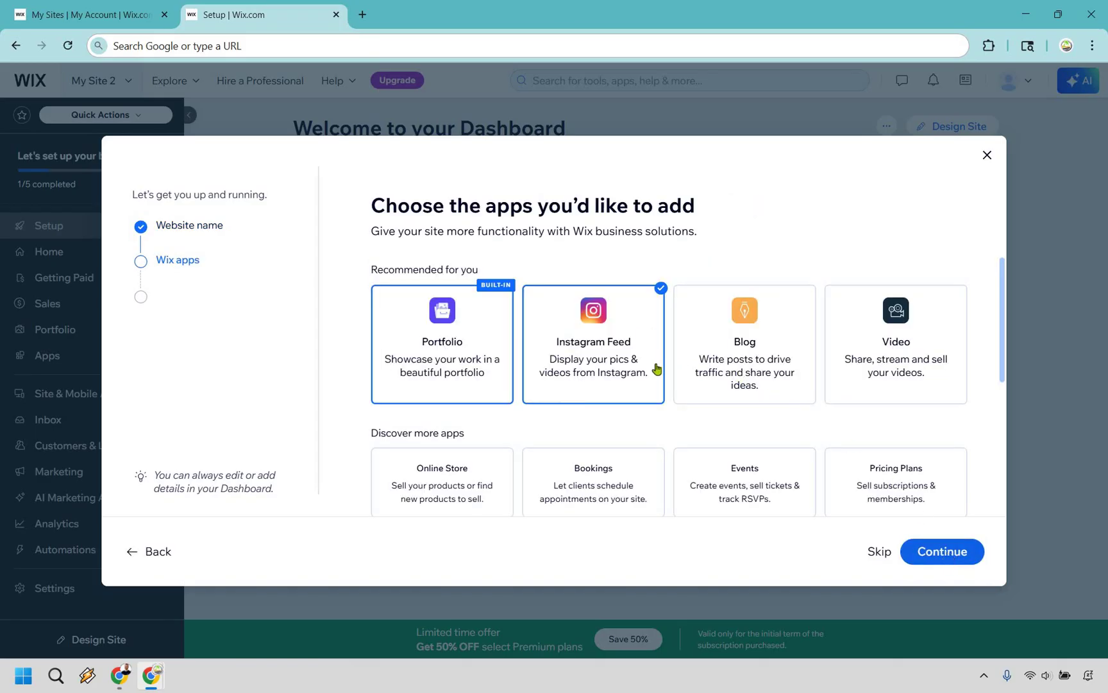
# - Deselect the Instagram Feed app, review the other available apps, and continue with only the built-in Portfolio app
pyautogui.click(598, 341)
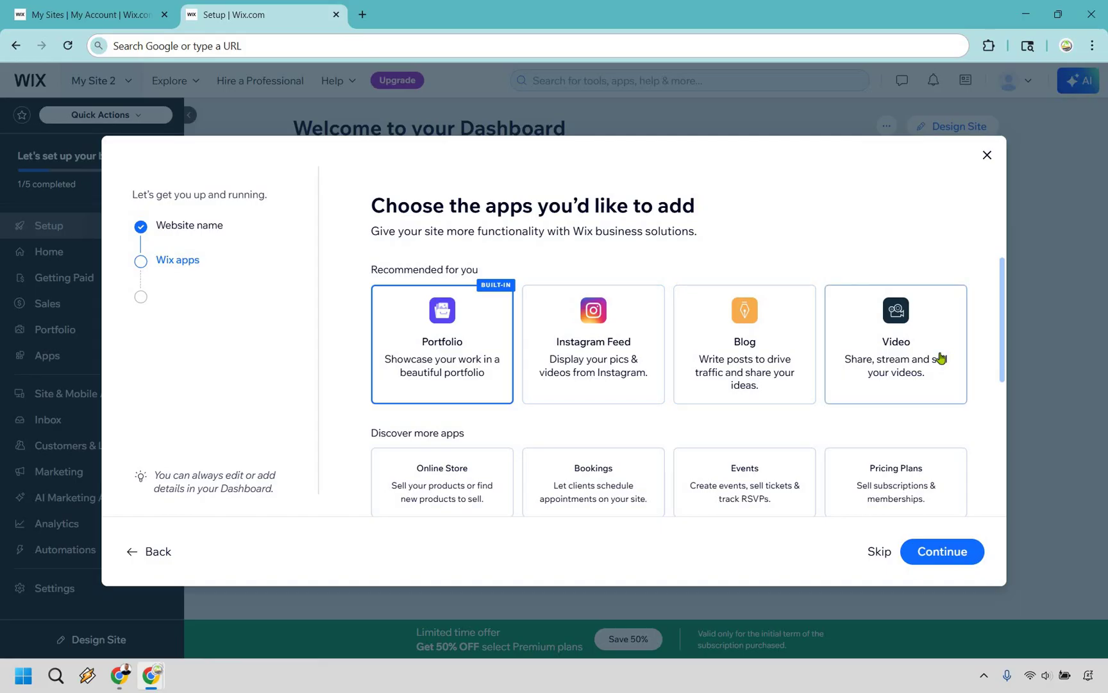
pyautogui.scroll(-2, 941, 358)
pyautogui.scroll(-2, 931, 379)
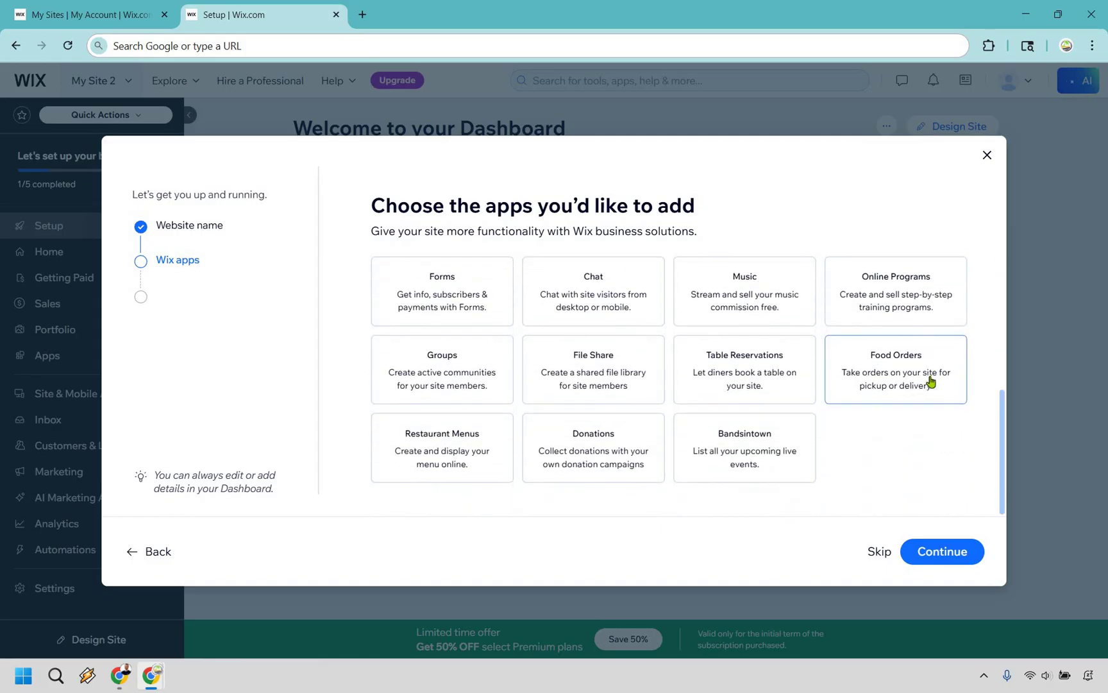
pyautogui.scroll(4, 930, 382)
pyautogui.scroll(-4, 926, 392)
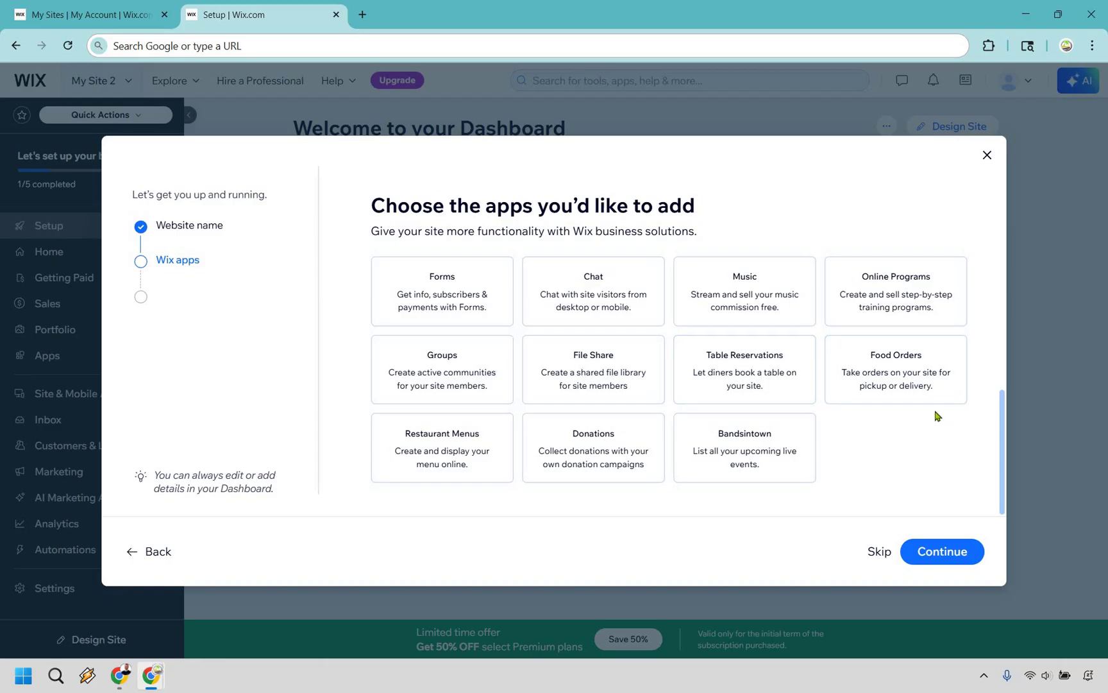
pyautogui.scroll(4, 701, 391)
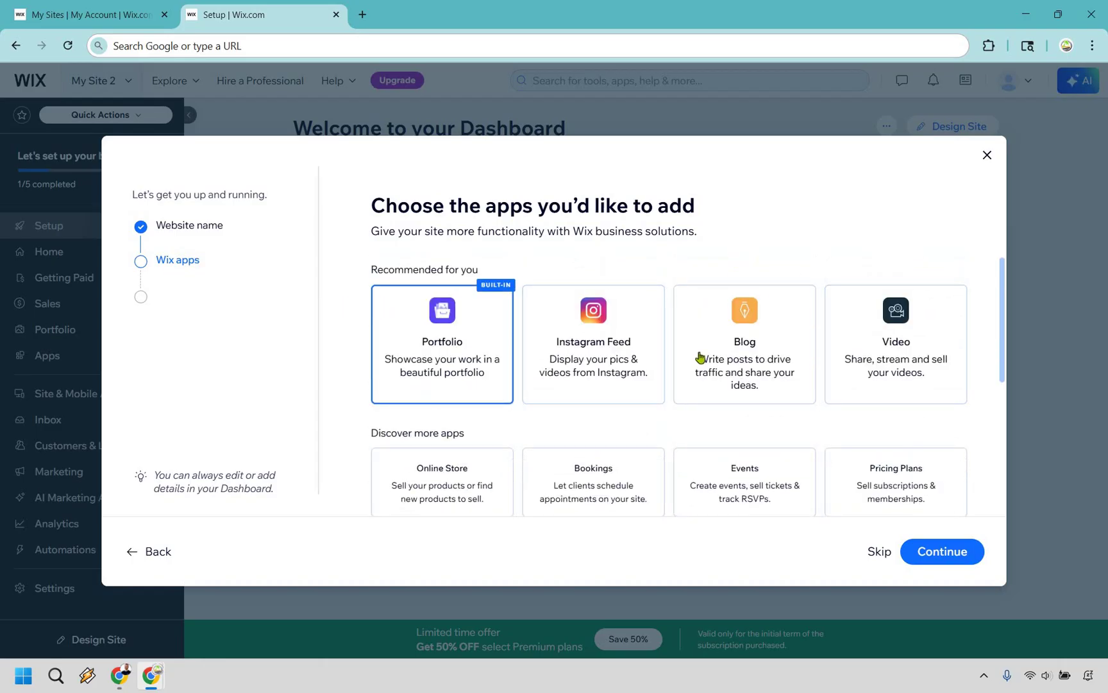
pyautogui.click(943, 559)
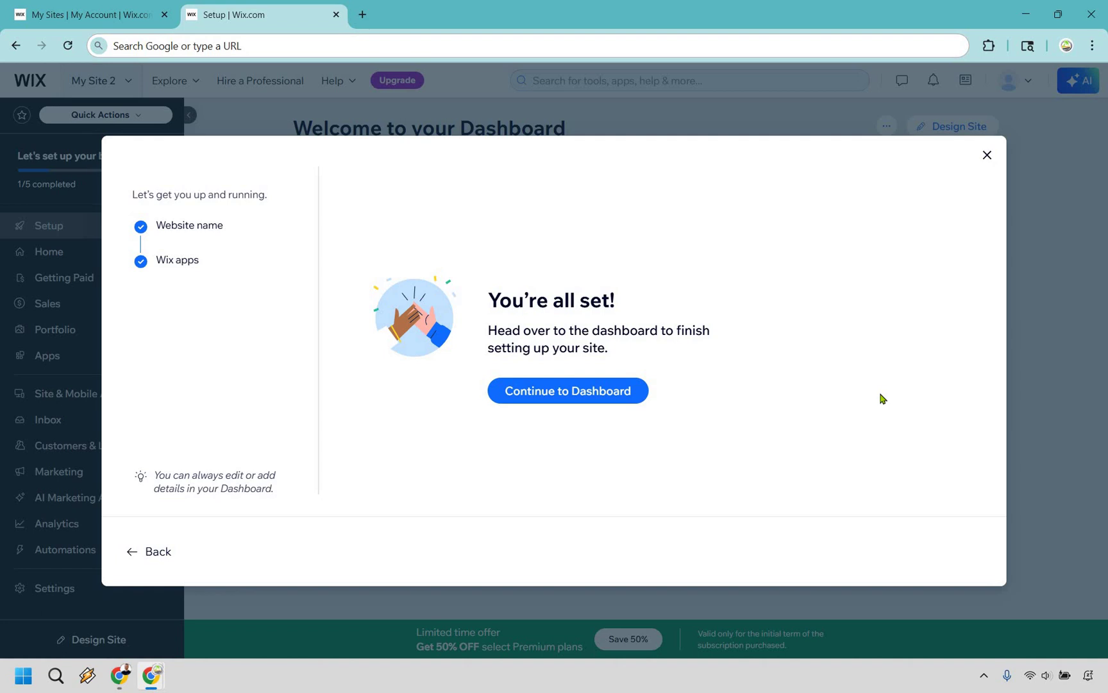
# - Go to the site dashboard and start designing the site by picking a template
pyautogui.click(583, 390)
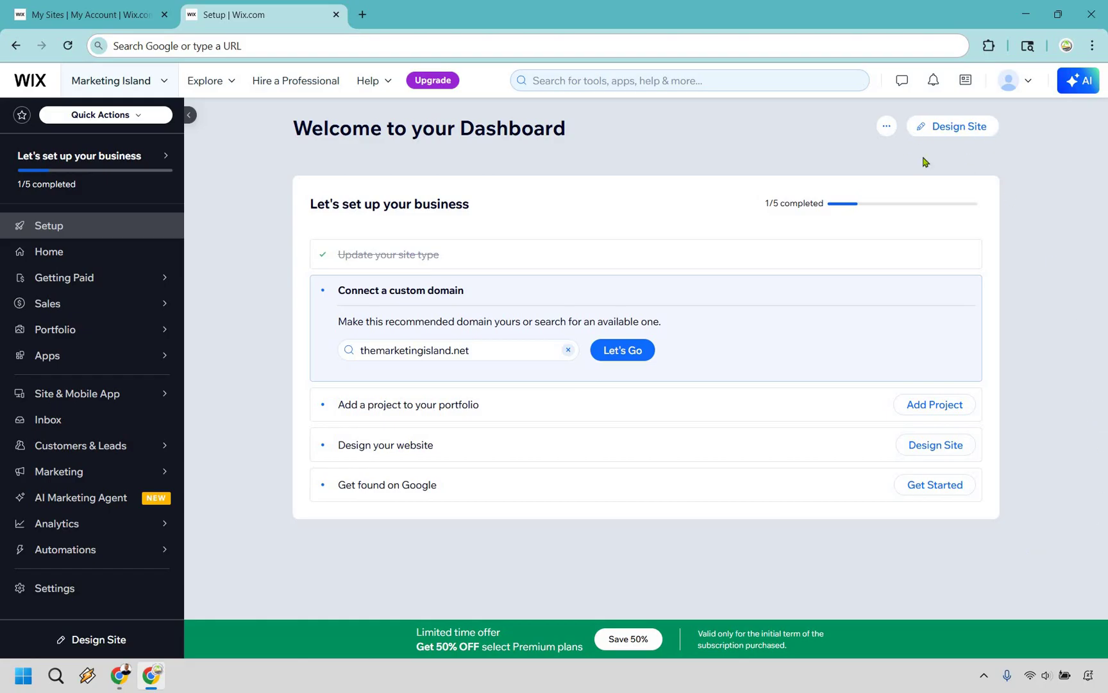
pyautogui.click(947, 129)
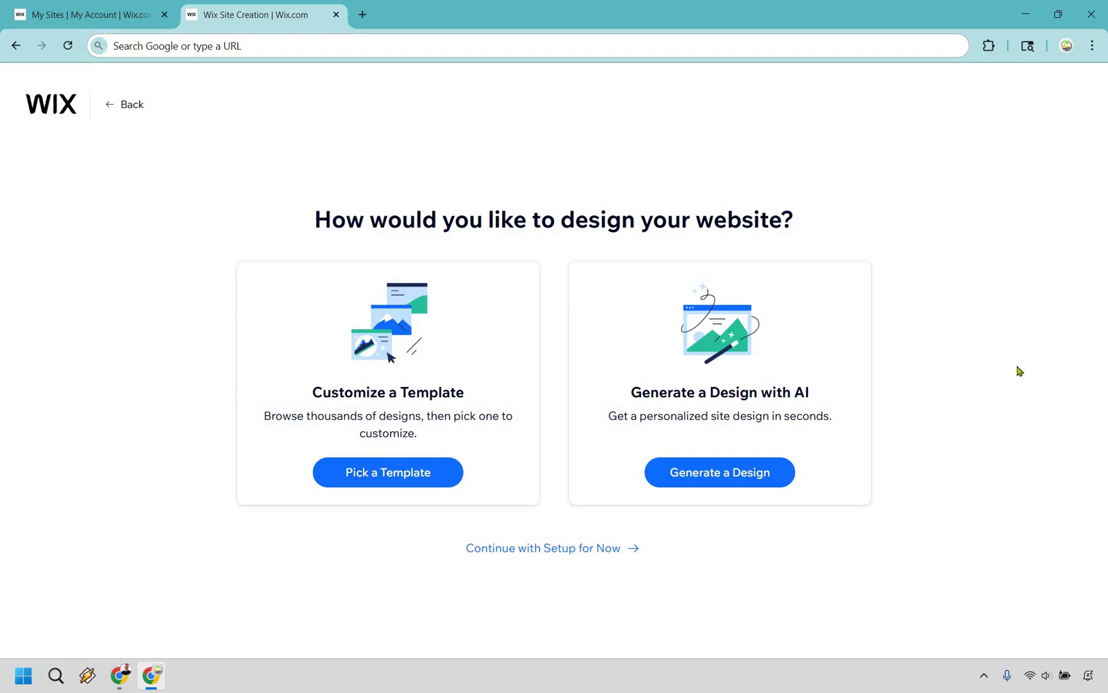
pyautogui.click(396, 475)
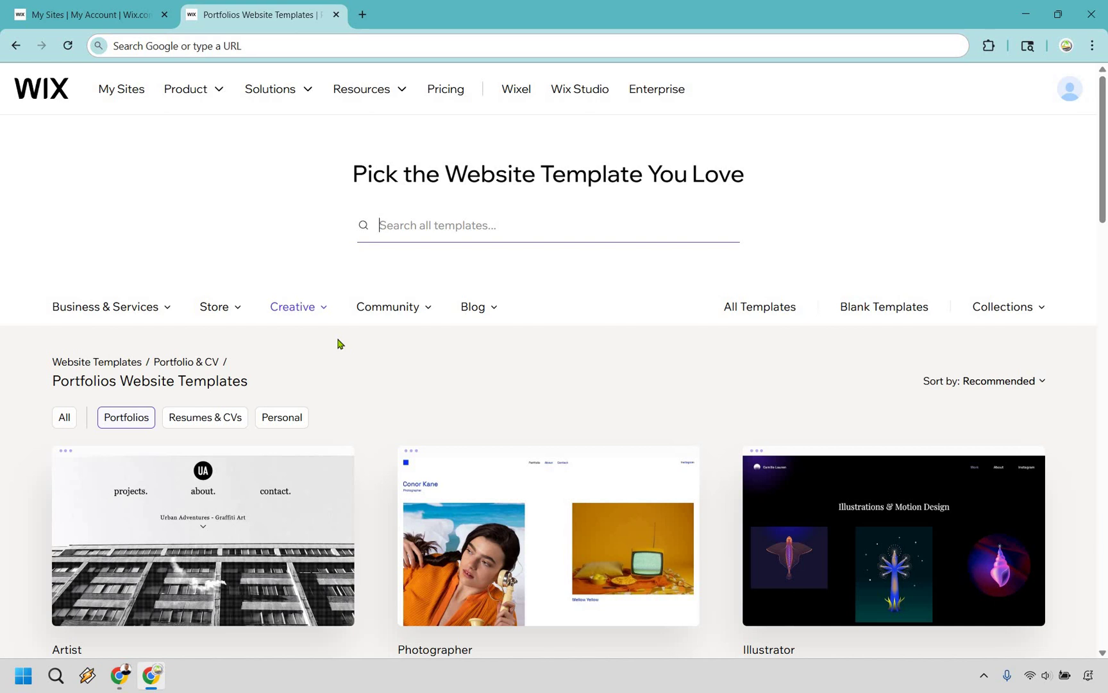
# - Search the website templates for "photopgraphy portfolio"
pyautogui.write('photo')
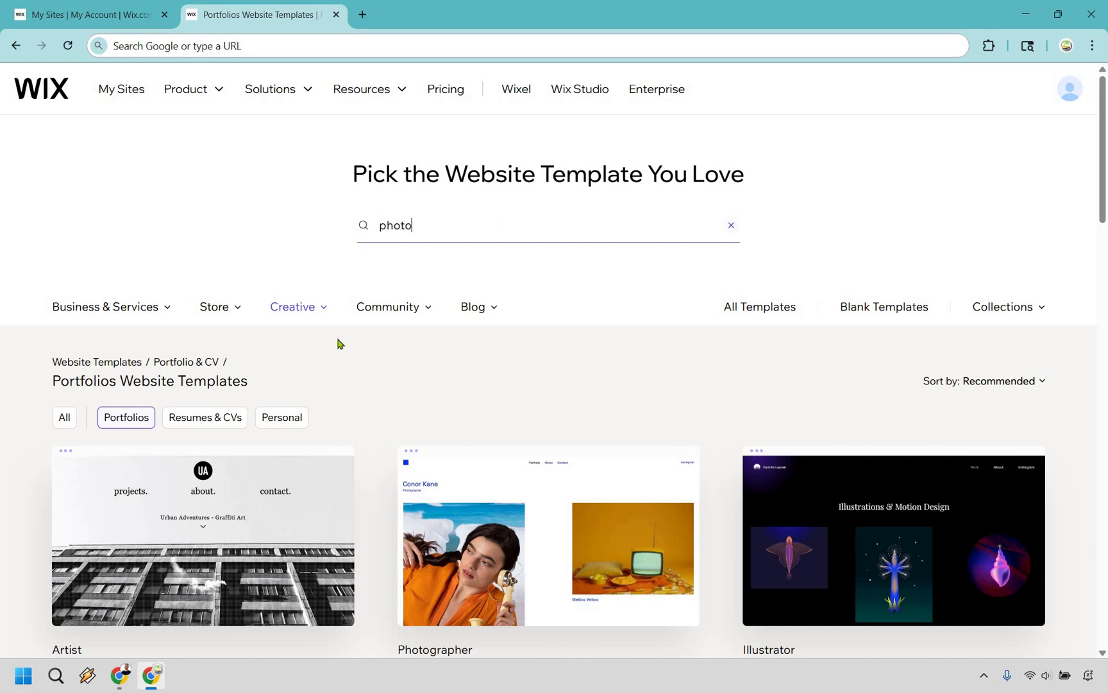
pyautogui.write('pgraphy portfolio')
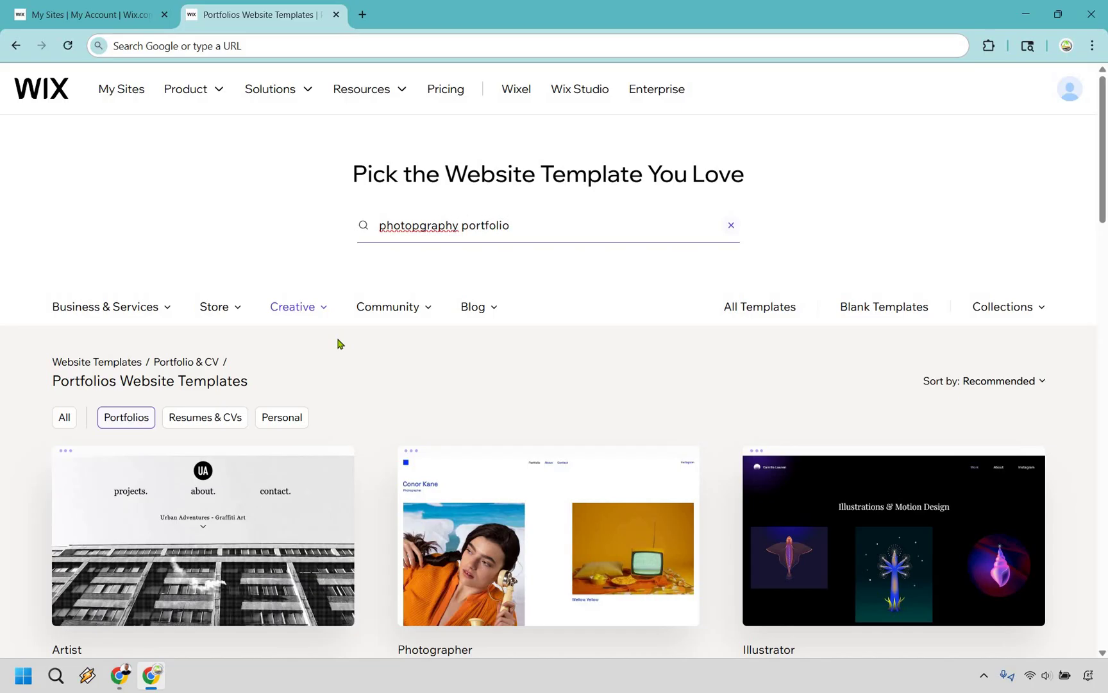
pyautogui.press('Return')
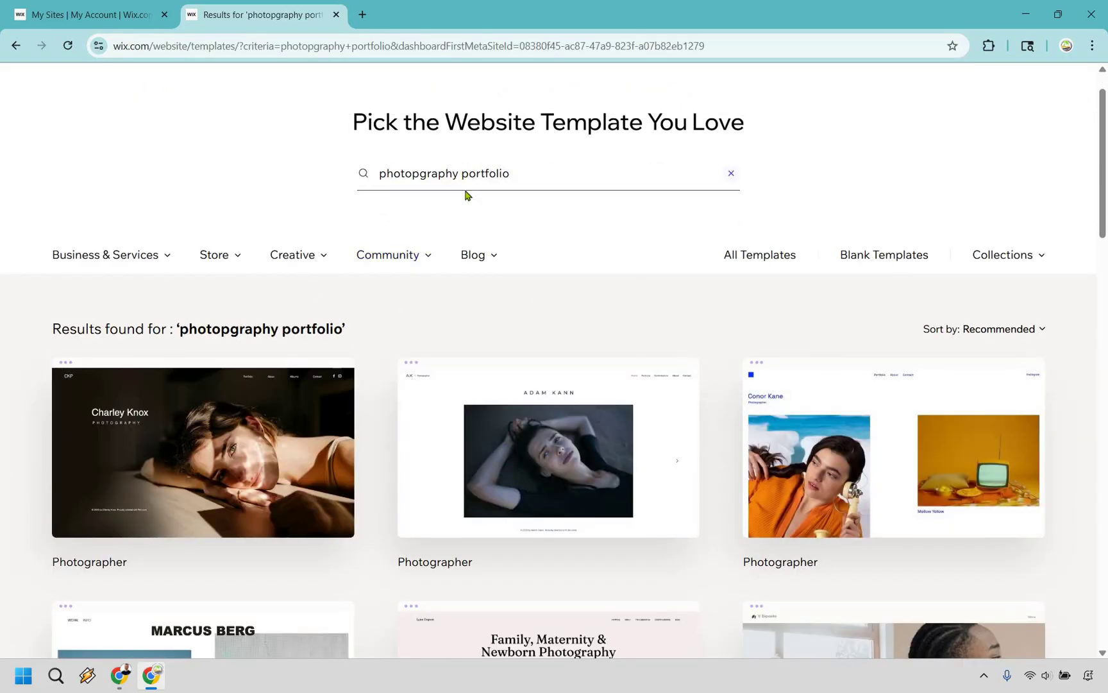
# - Shorten the template search term to "portfolio" and run the search again
pyautogui.click(466, 195)
pyautogui.press('BackSpace')
pyautogui.press('BackSpace')
pyautogui.press('BackSpace')
pyautogui.press('BackSpace')
pyautogui.press('BackSpace')
pyautogui.press('BackSpace')
pyautogui.press('BackSpace')
pyautogui.press('BackSpace')
pyautogui.press('BackSpace')
pyautogui.press('BackSpace')
pyautogui.press('BackSpace')
pyautogui.press('BackSpace')
pyautogui.press('BackSpace')
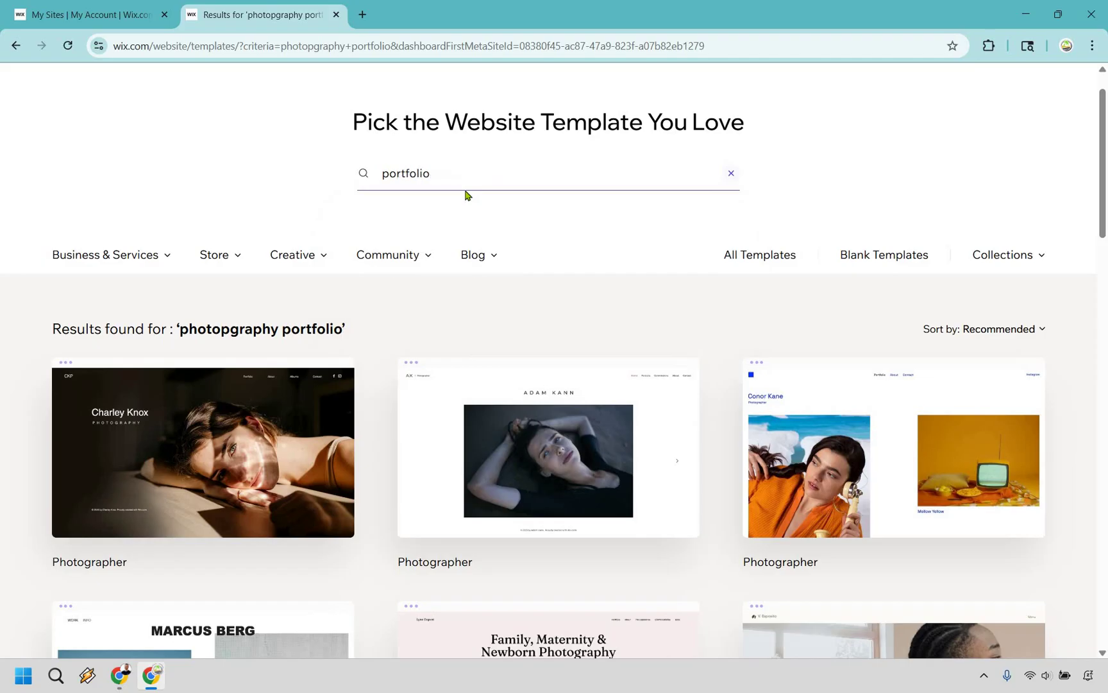
pyautogui.press('Return')
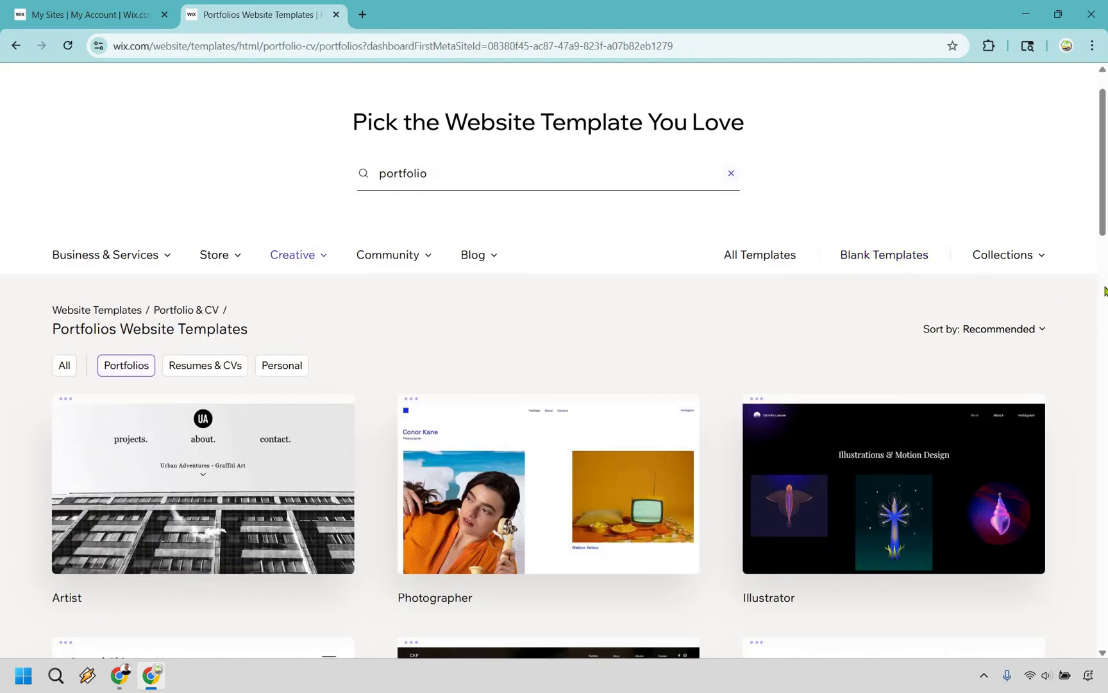
# - Browse the portfolio templates on the first results page and go to page 2
pyautogui.scroll(-2, 1104, 291)
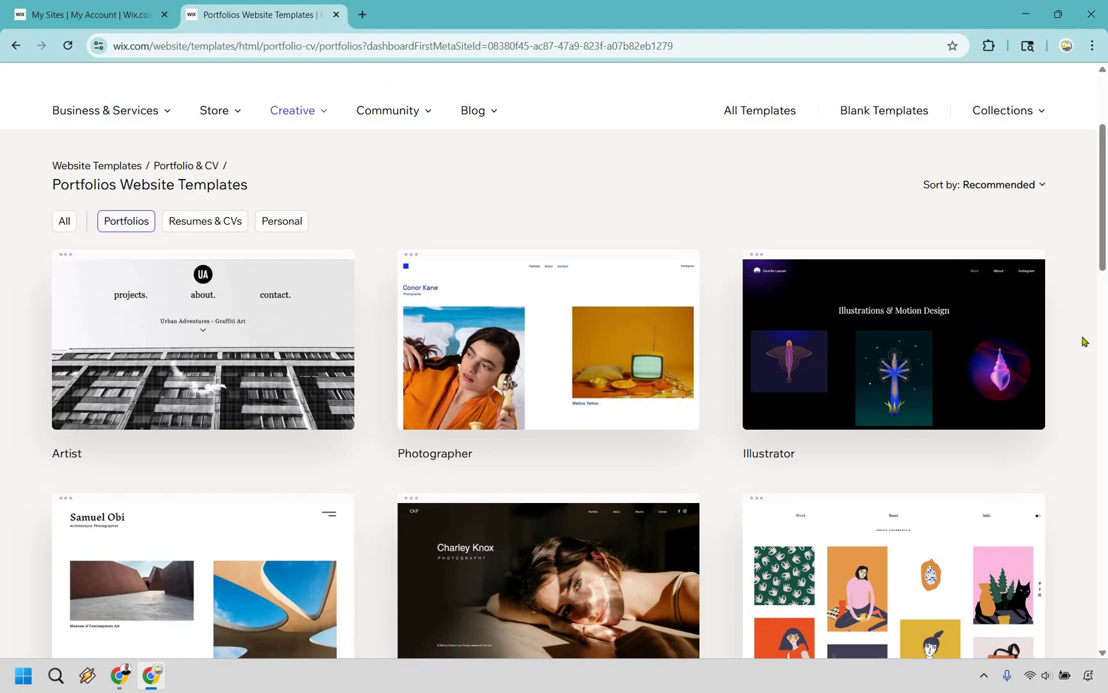
pyautogui.scroll(-2, 1083, 341)
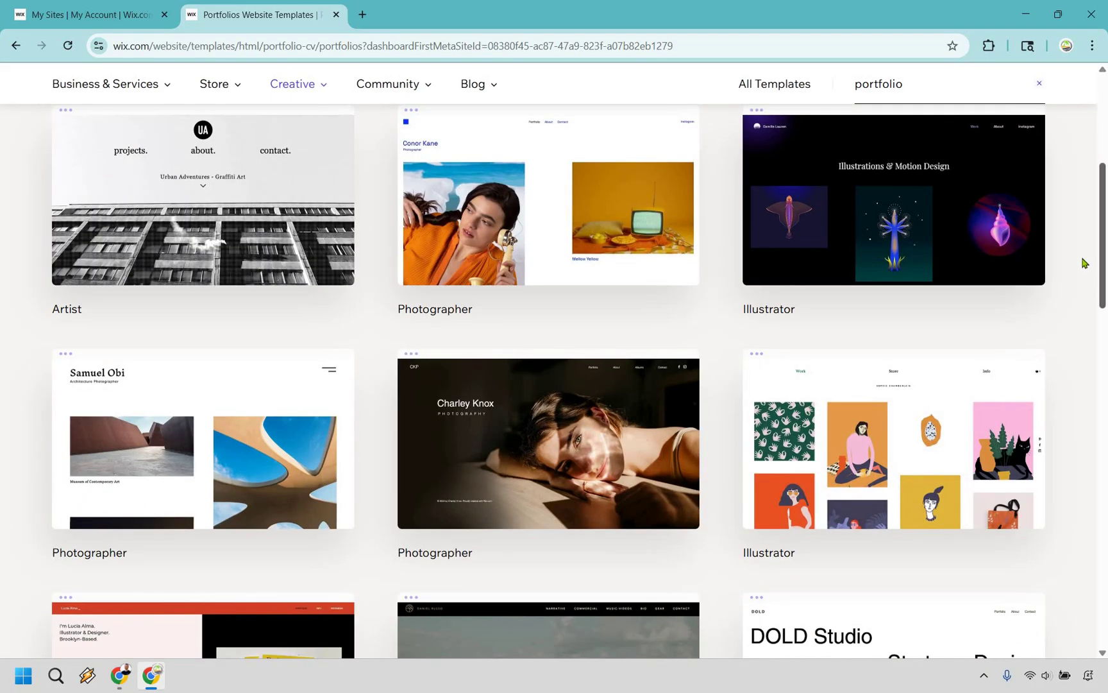
pyautogui.scroll(-5, 1083, 263)
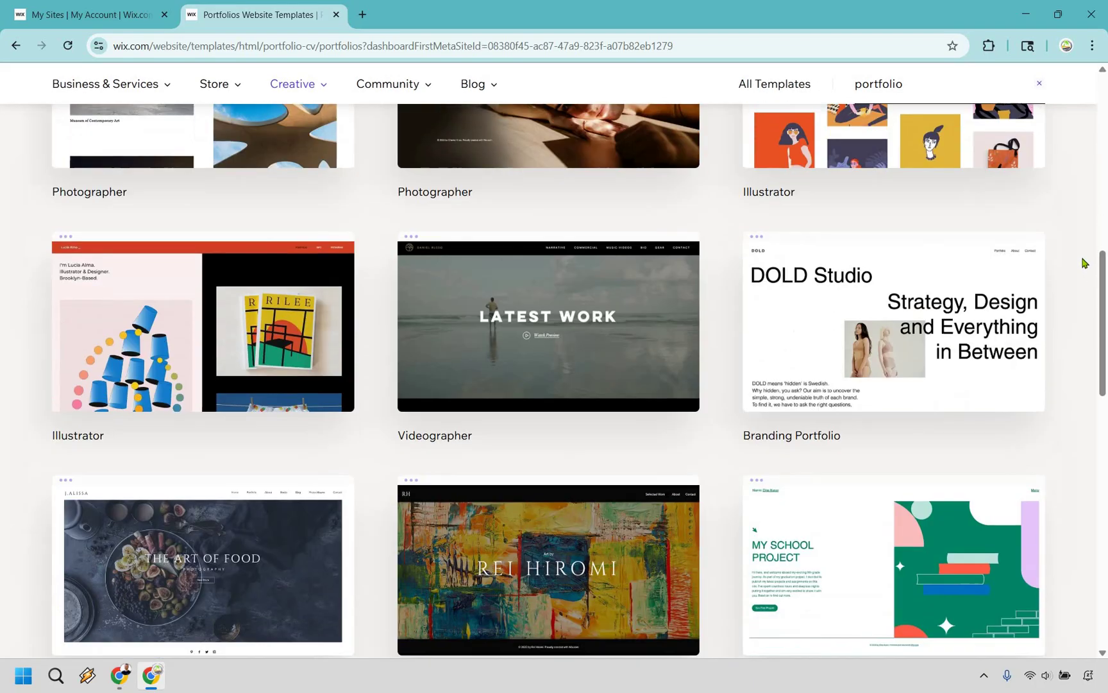
pyautogui.scroll(-4, 809, 281)
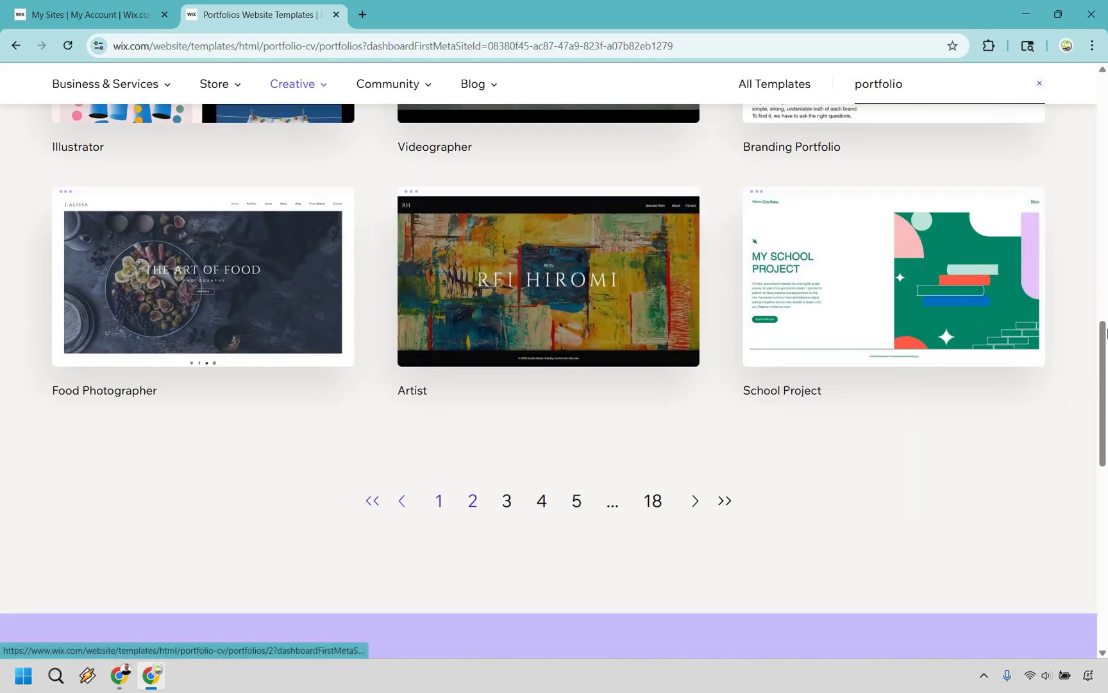
pyautogui.click(471, 501)
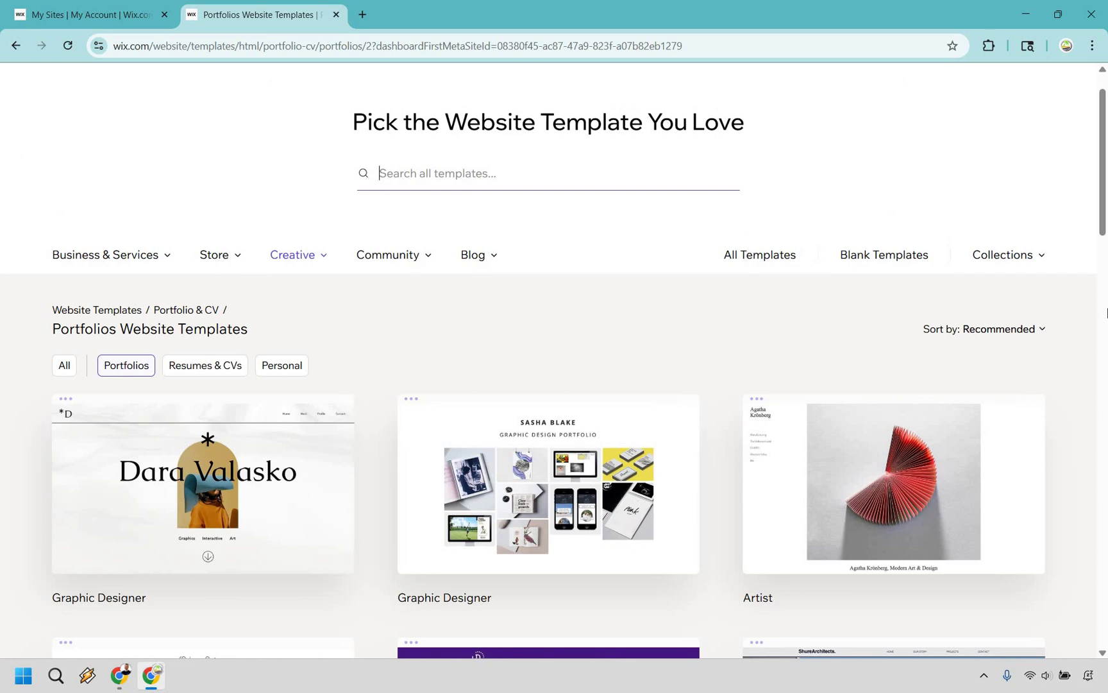
# - Preview the second Graphic Designer template on page 2, look through its full page, and return to the template list
pyautogui.scroll(-2, 461, 328)
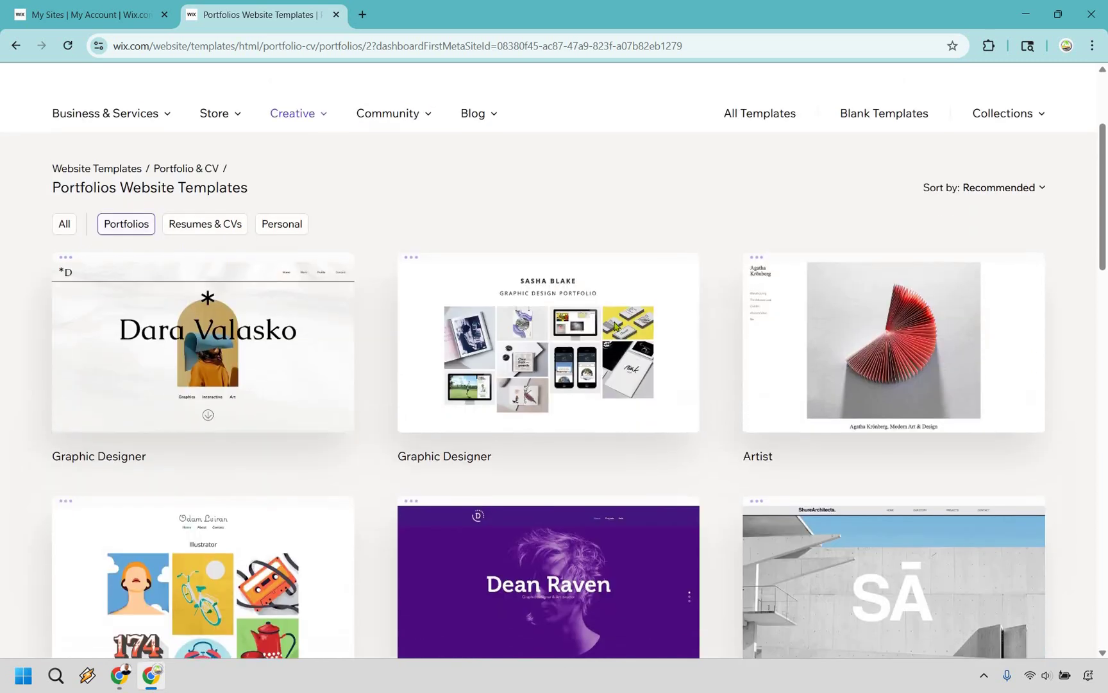
pyautogui.moveTo(408, 332)
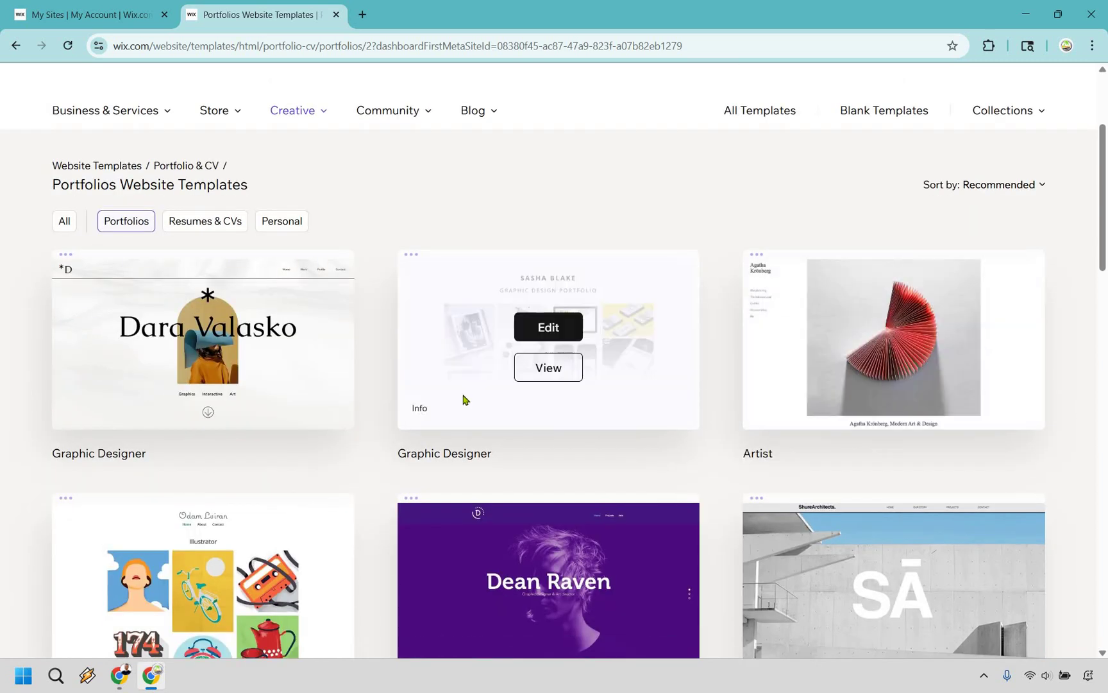
pyautogui.click(548, 368)
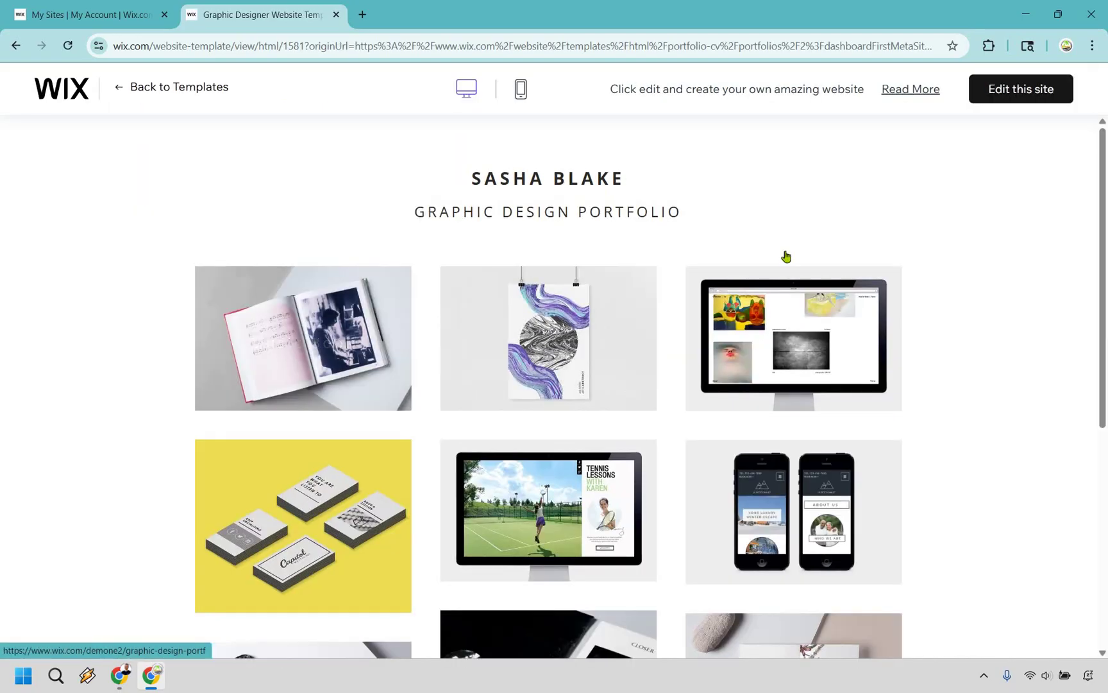
pyautogui.scroll(-6, 1002, 307)
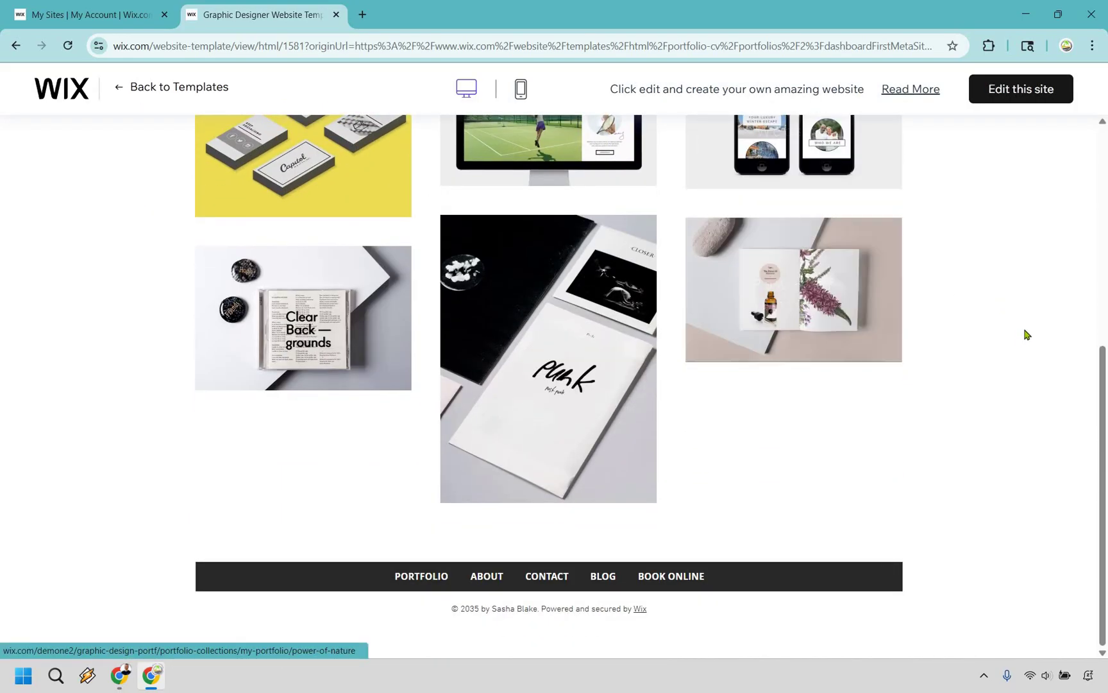
pyautogui.scroll(4, 1024, 332)
pyautogui.scroll(3, 947, 309)
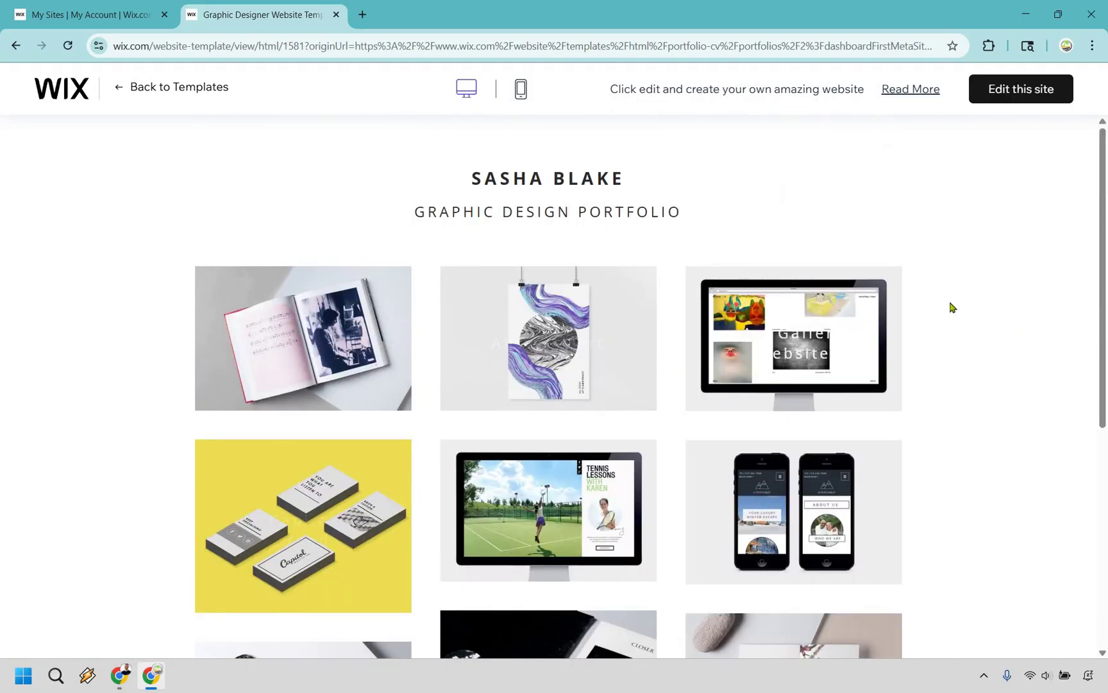
pyautogui.scroll(-5, 686, 571)
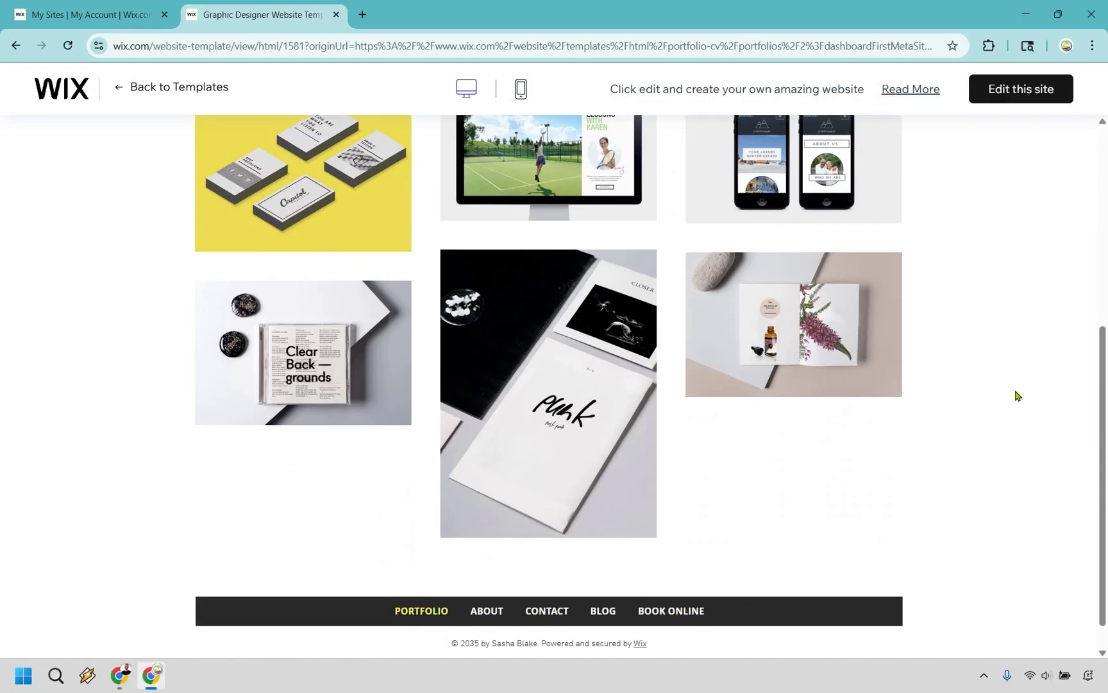
pyautogui.scroll(5, 1015, 396)
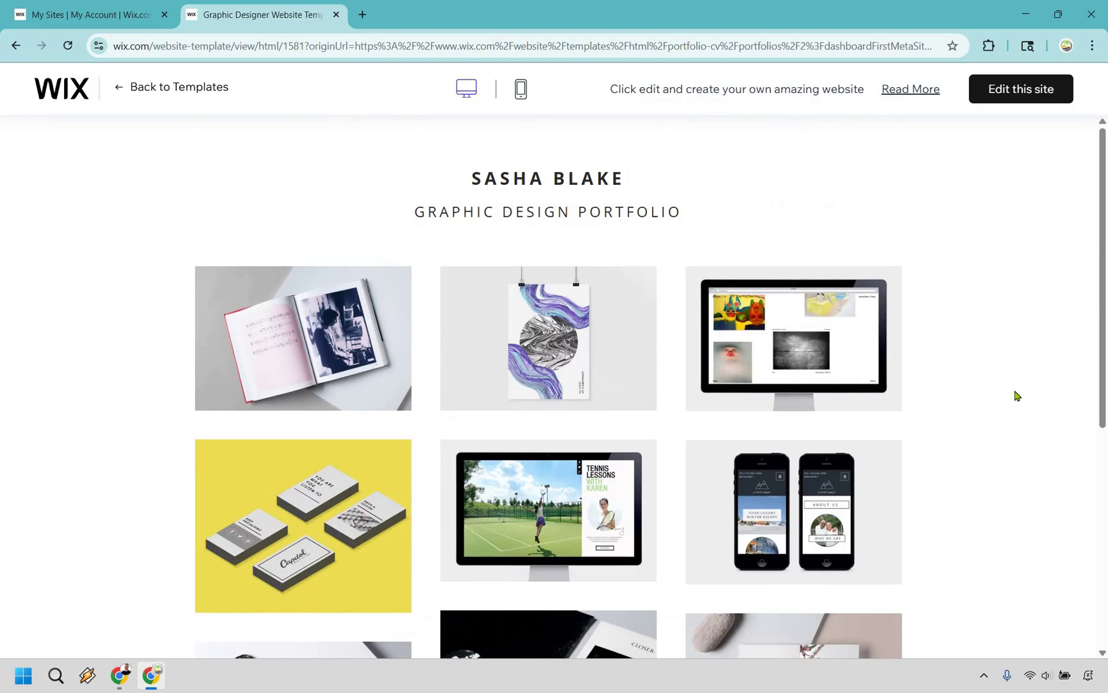
pyautogui.click(182, 87)
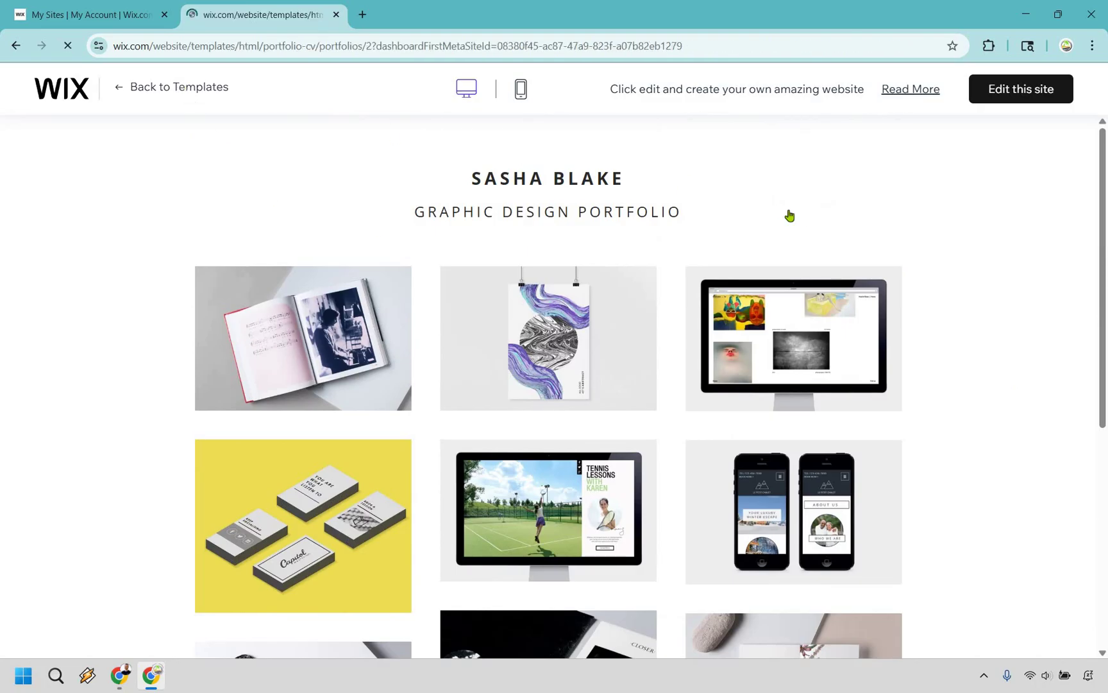
# - Open the second Graphic Designer template on results page 2 for editing and dismiss the AI content enhancement dialog
pyautogui.scroll(-10, 1076, 330)
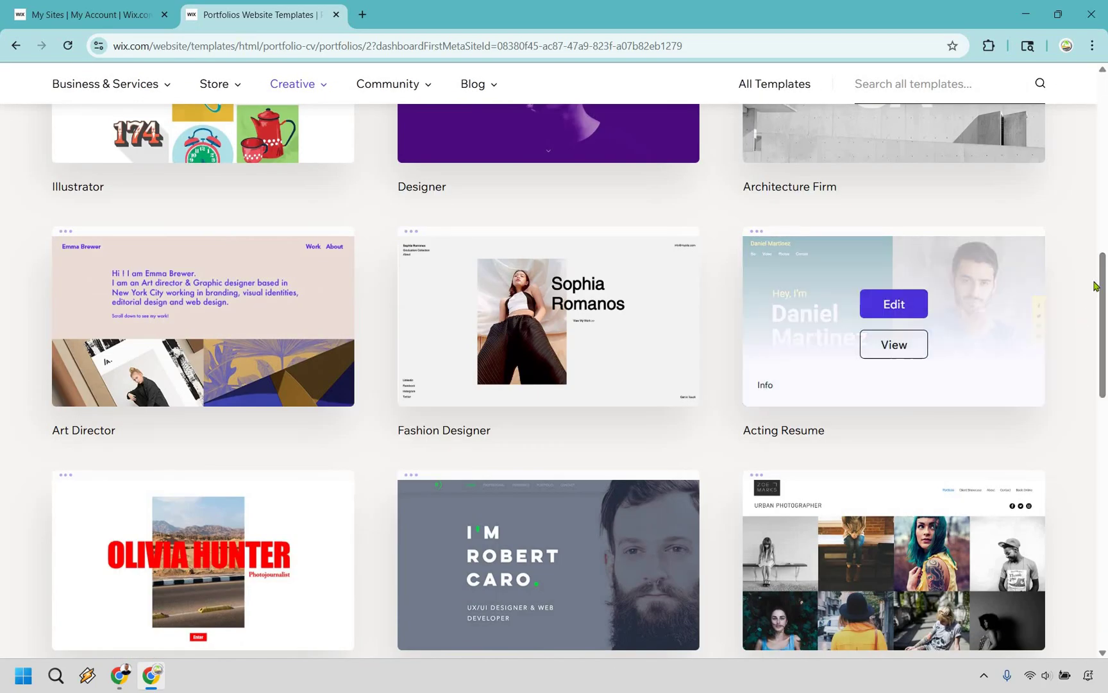
pyautogui.scroll(-3, 1090, 301)
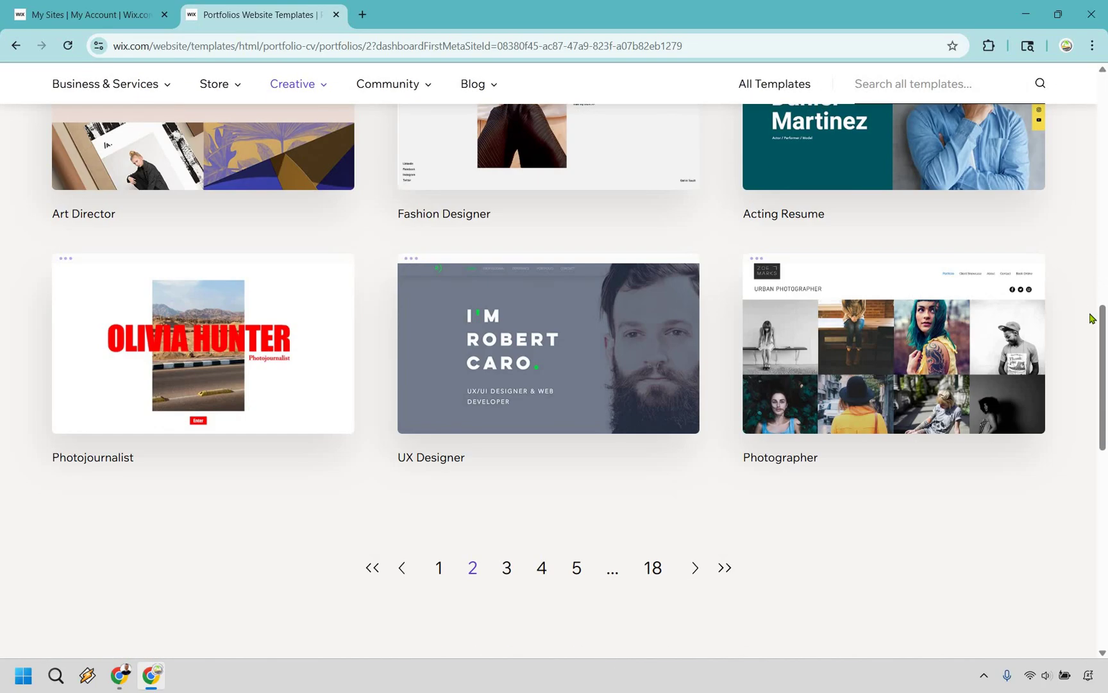
pyautogui.scroll(10, 1090, 317)
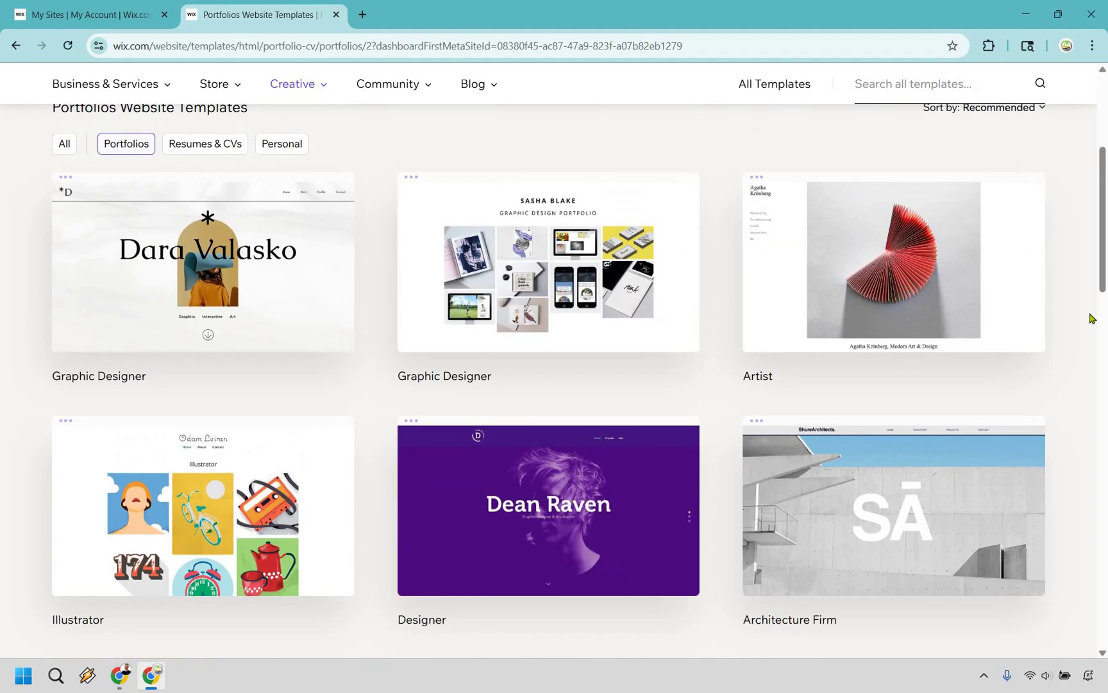
pyautogui.scroll(4, 1090, 317)
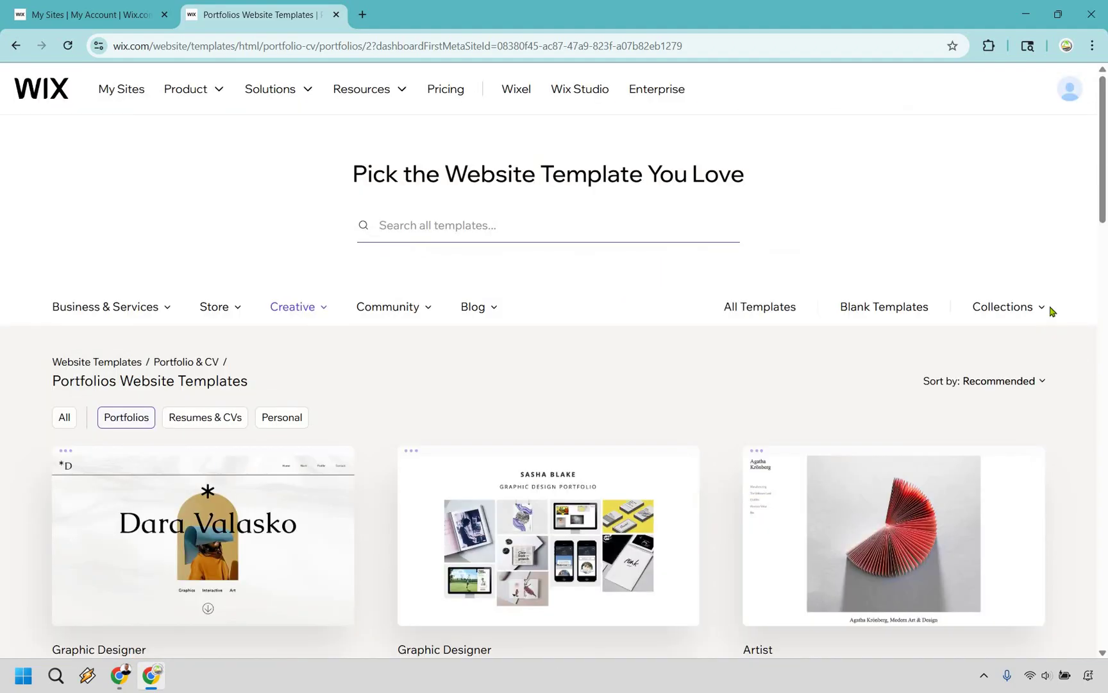
pyautogui.scroll(-2, 625, 311)
pyautogui.scroll(-2, 625, 311)
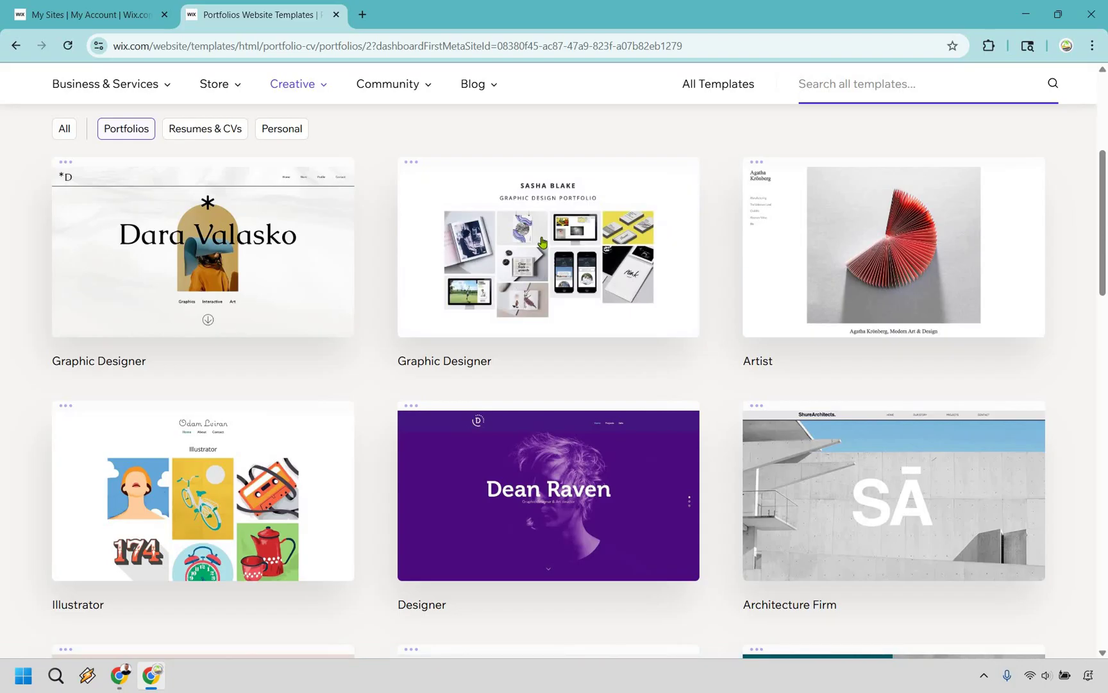
pyautogui.moveTo(542, 242)
pyautogui.click(542, 241)
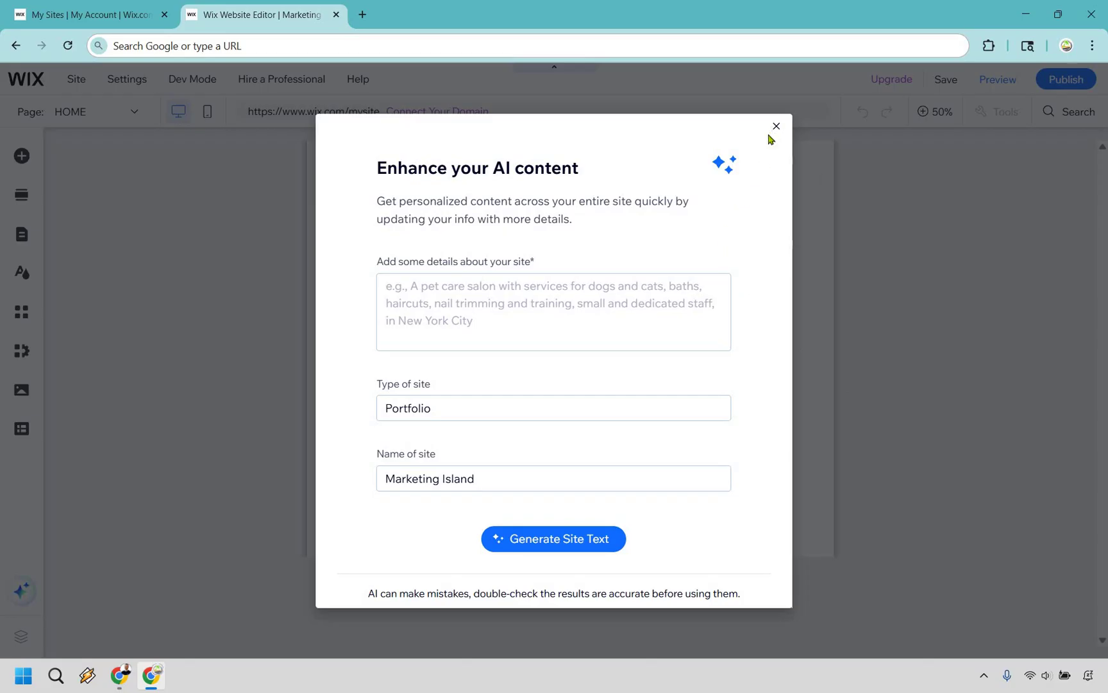
pyautogui.click(992, 371)
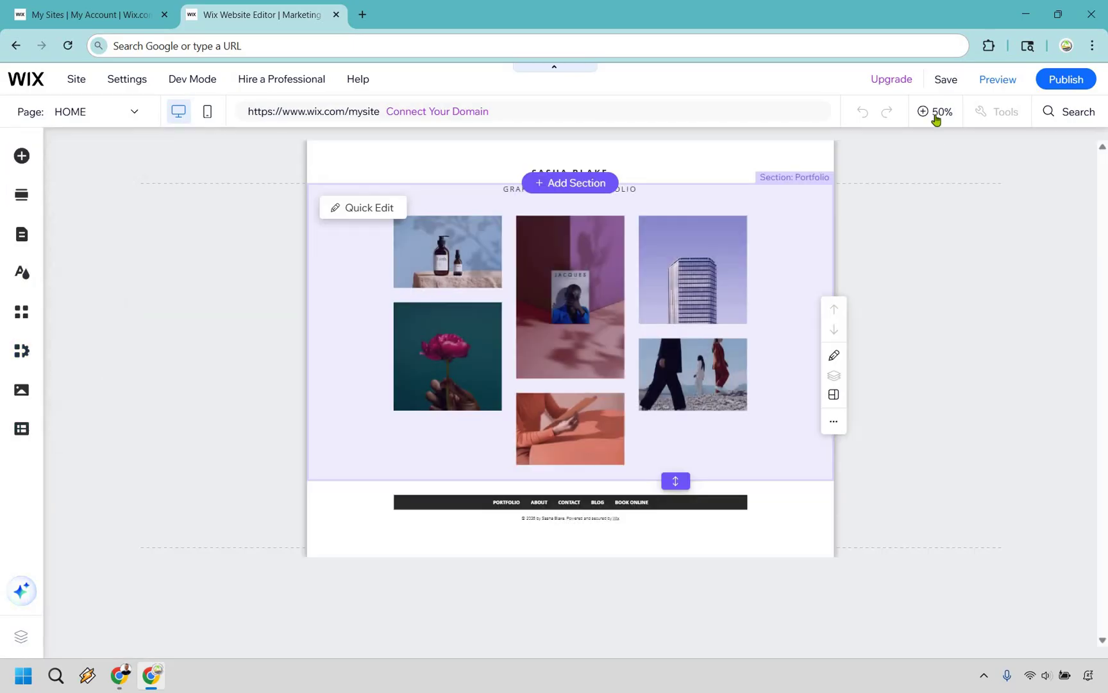
# - Replace the header's placeholder name with "Marketing Island"
pyautogui.click(889, 232)
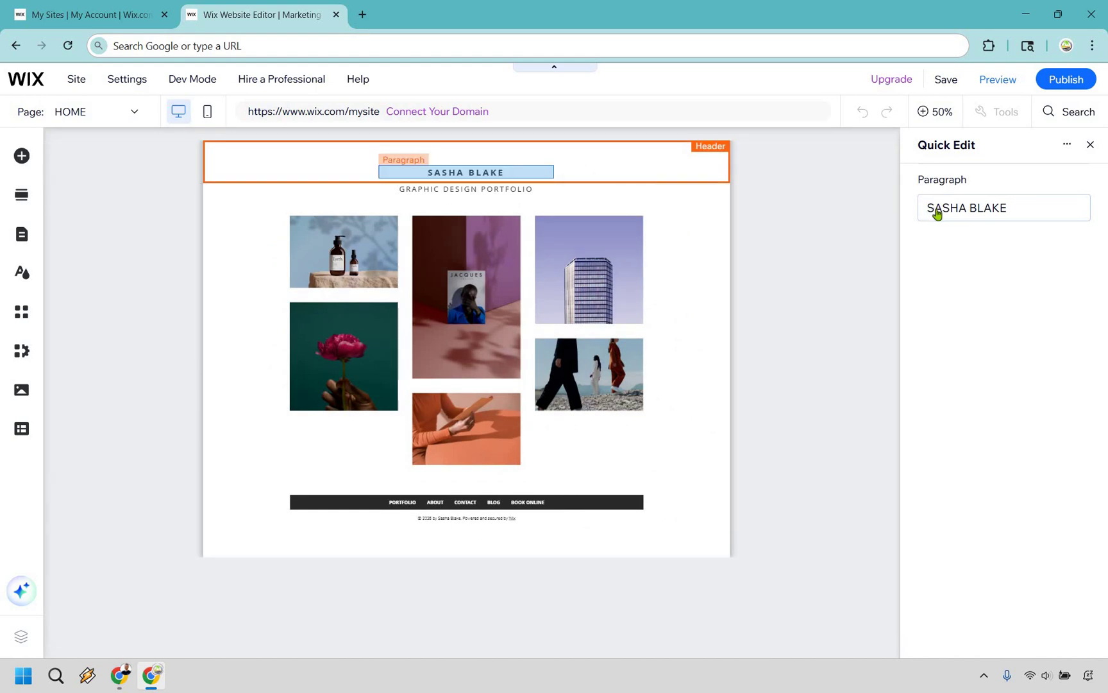
pyautogui.click(944, 222)
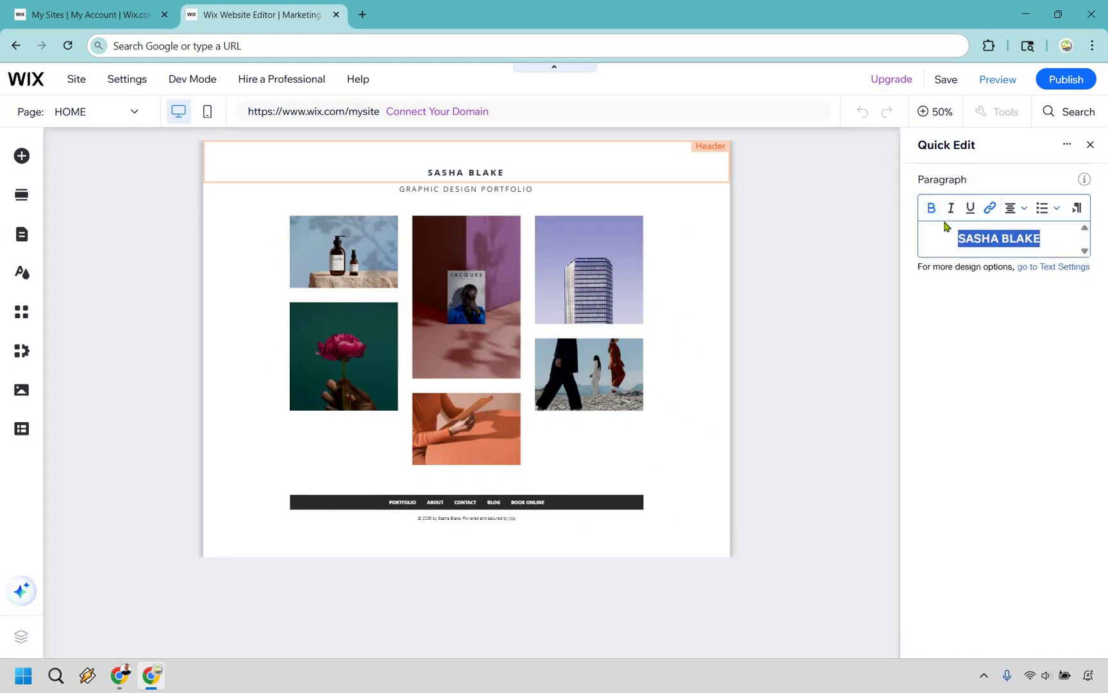
pyautogui.write('Marketing Island')
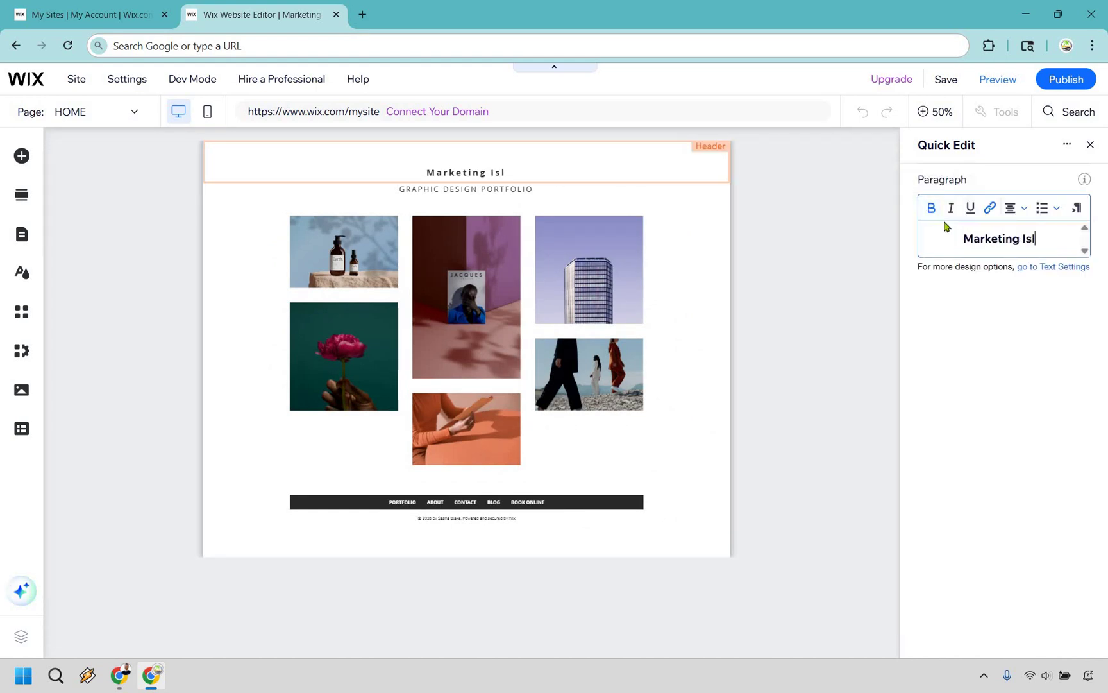
# - Change the portfolio section's title to "YouTube Design Thumbnails"
pyautogui.click(866, 278)
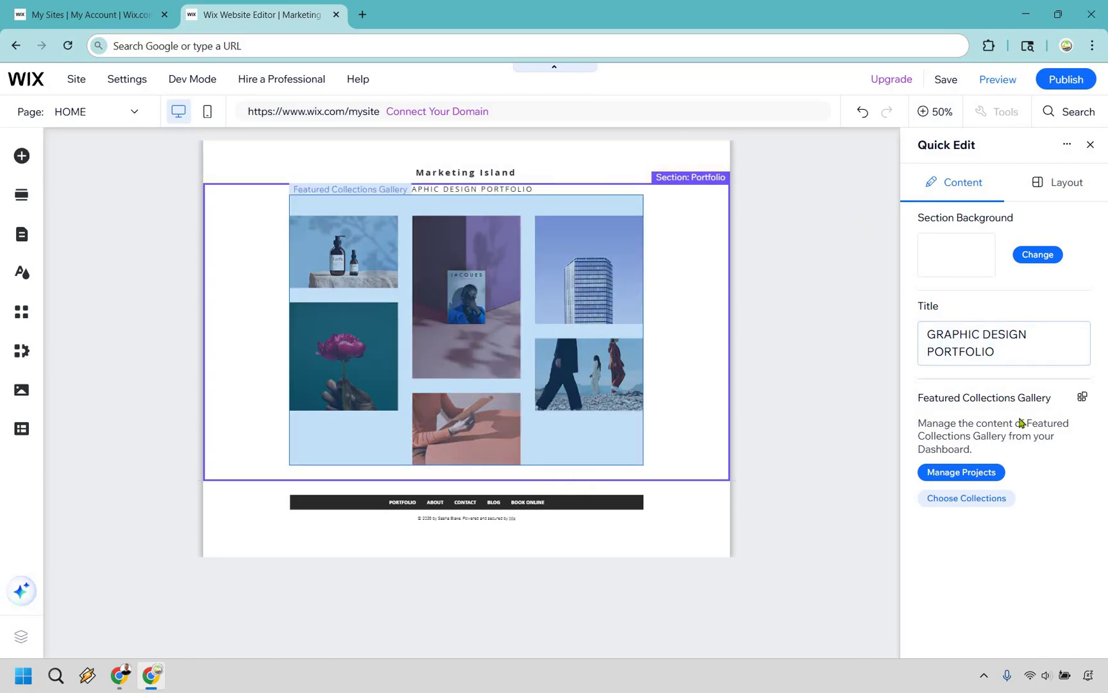
pyautogui.click(1004, 355)
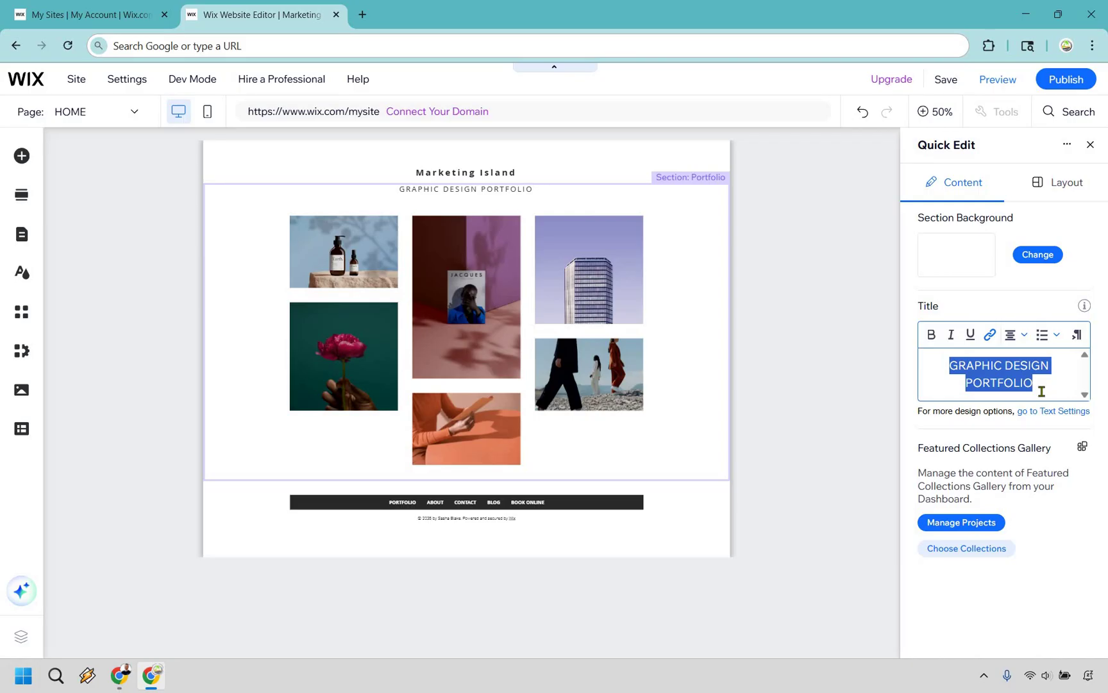
pyautogui.write('YouTu')
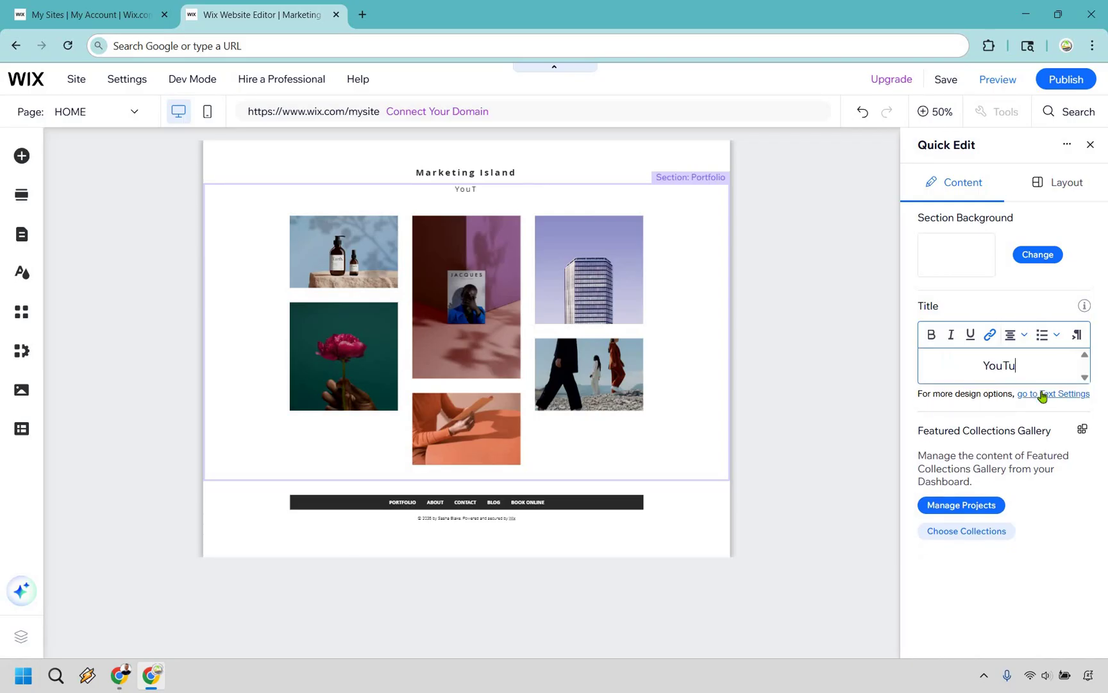
pyautogui.write('be De')
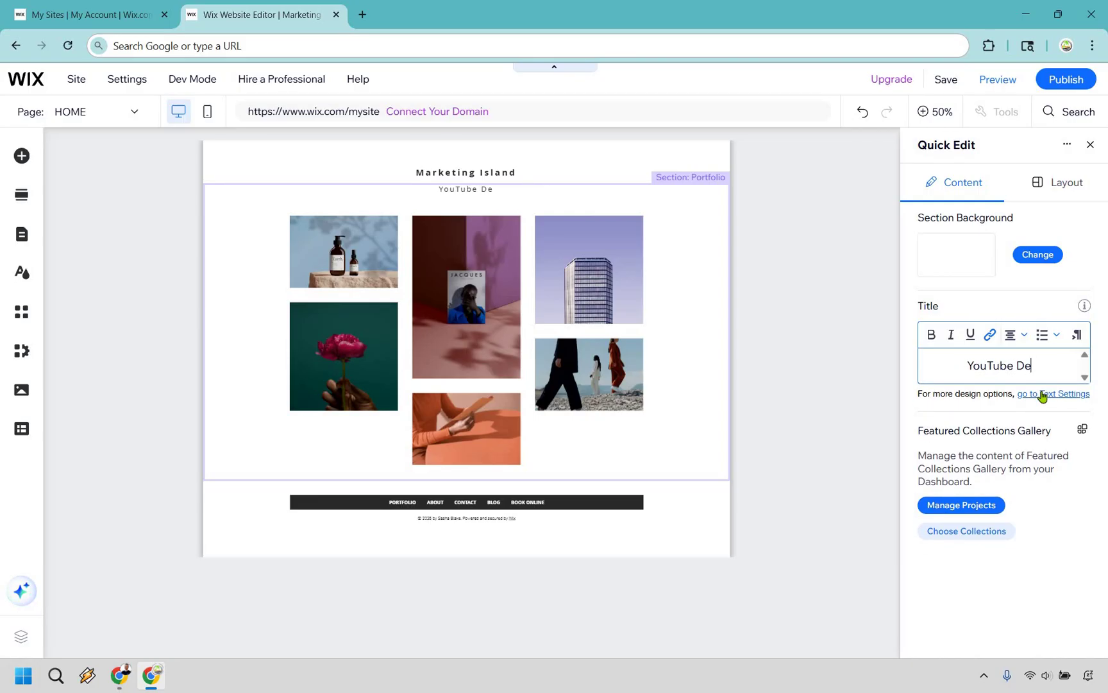
pyautogui.write('sign Thumbnails')
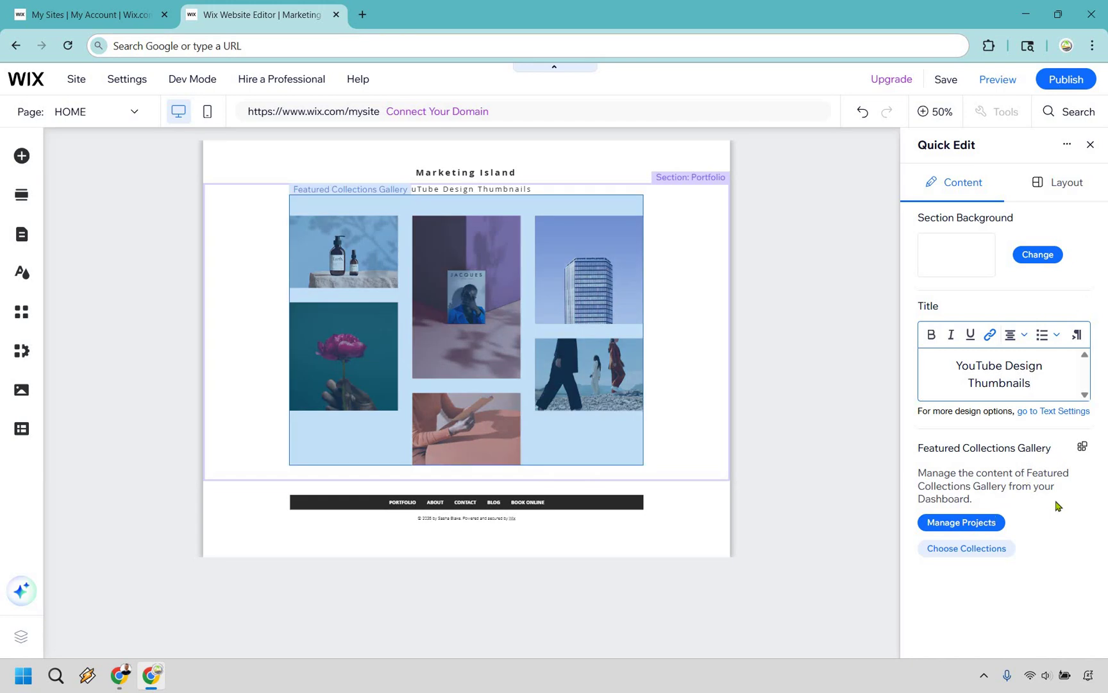
# - Open project management for the featured gallery and choose only Web Design as the type of work in the AI portfolio setup
pyautogui.click(977, 525)
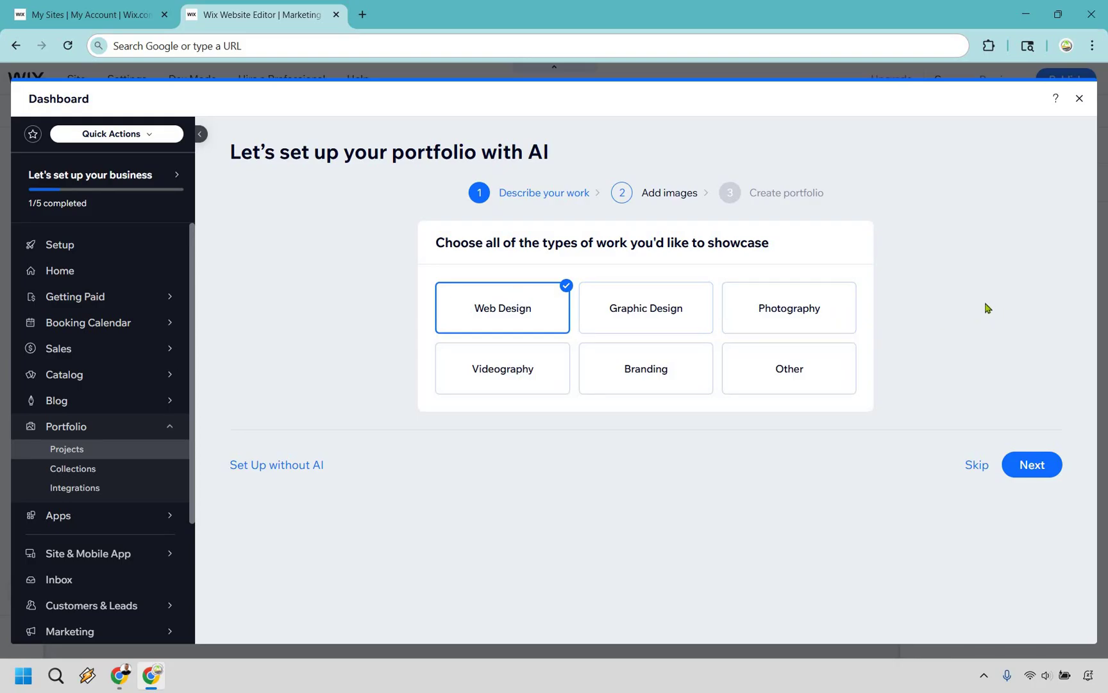
pyautogui.click(514, 309)
pyautogui.click(803, 375)
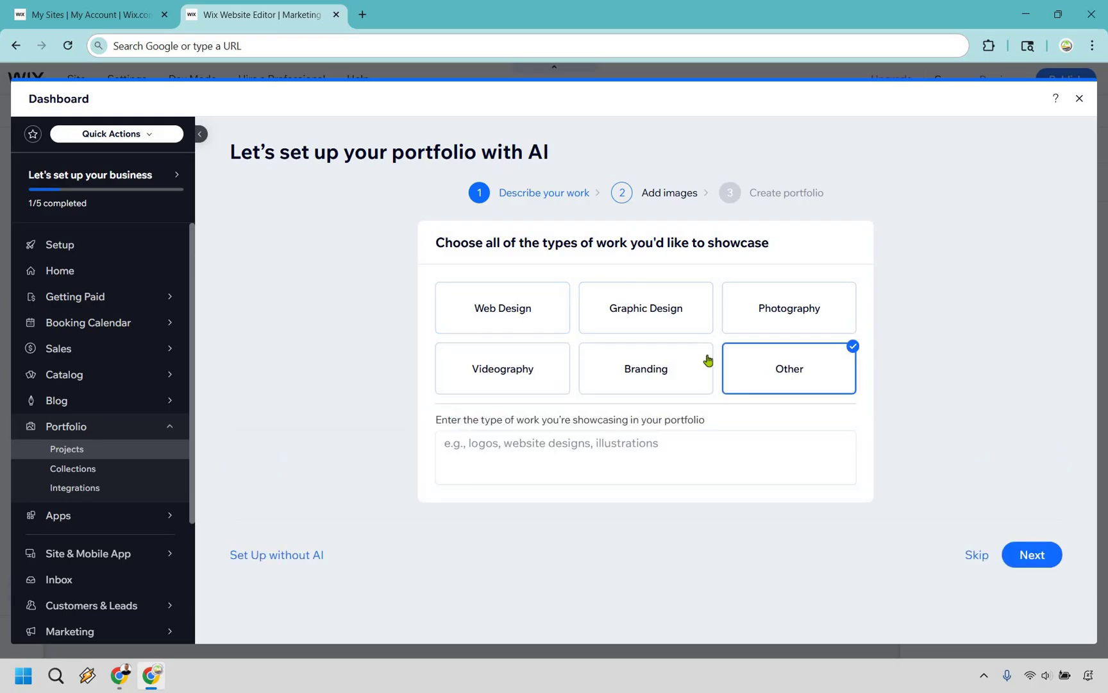
pyautogui.click(504, 324)
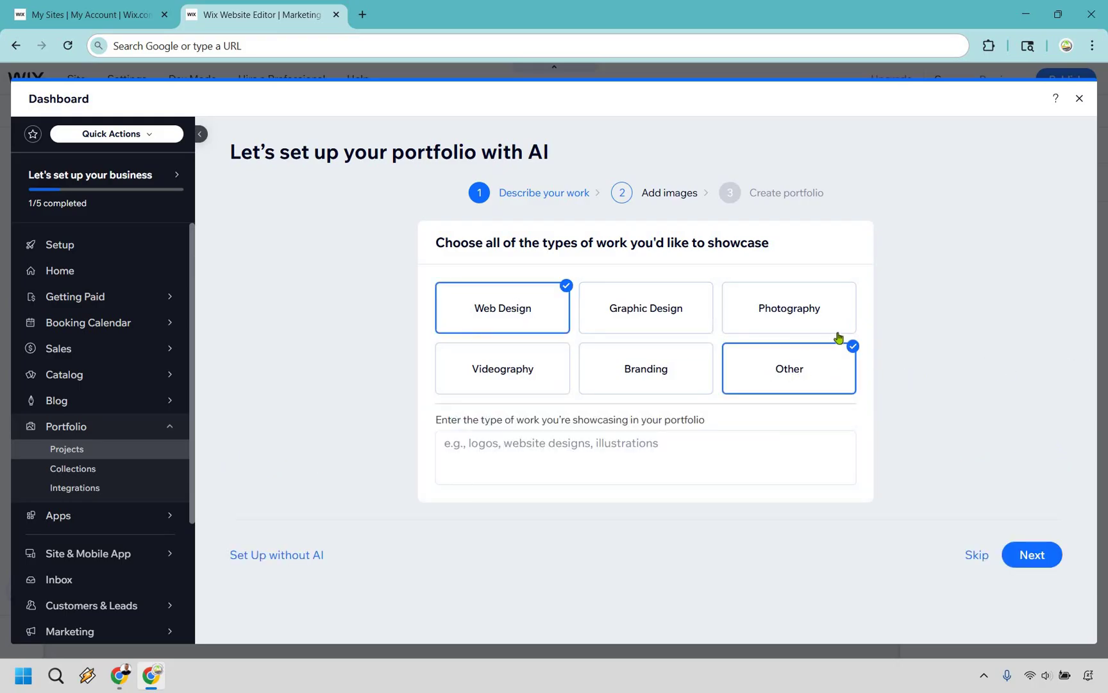
pyautogui.click(836, 350)
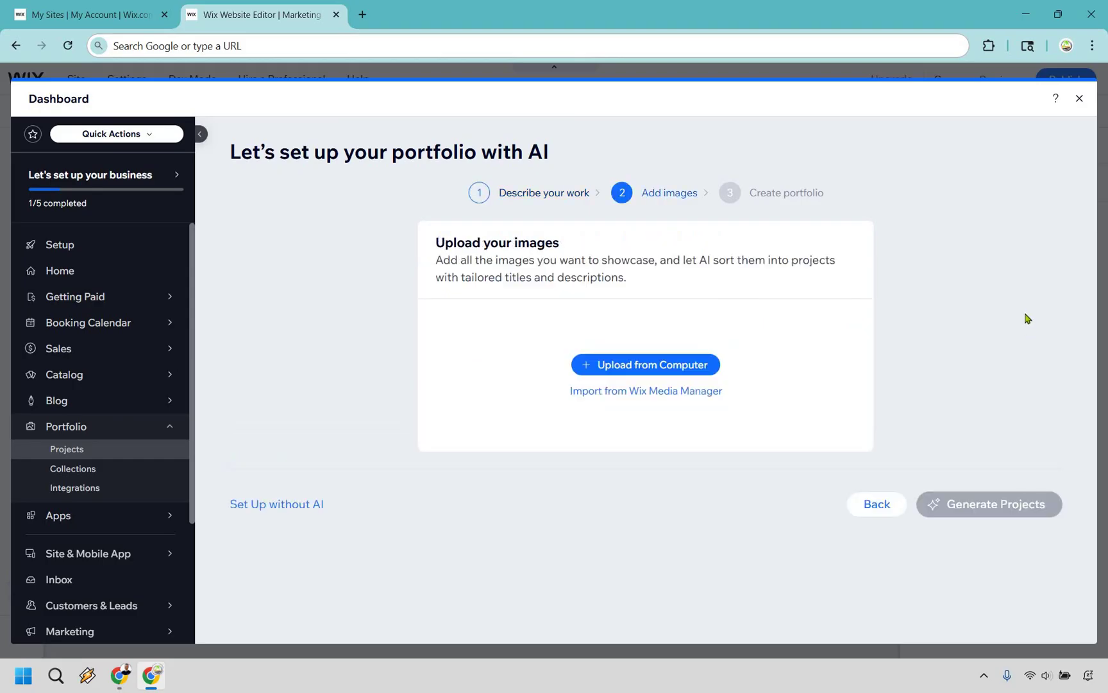
# - Upload the tropical images, generate a project from them with AI, and create the portfolio, returning to the site editor
pyautogui.click(669, 366)
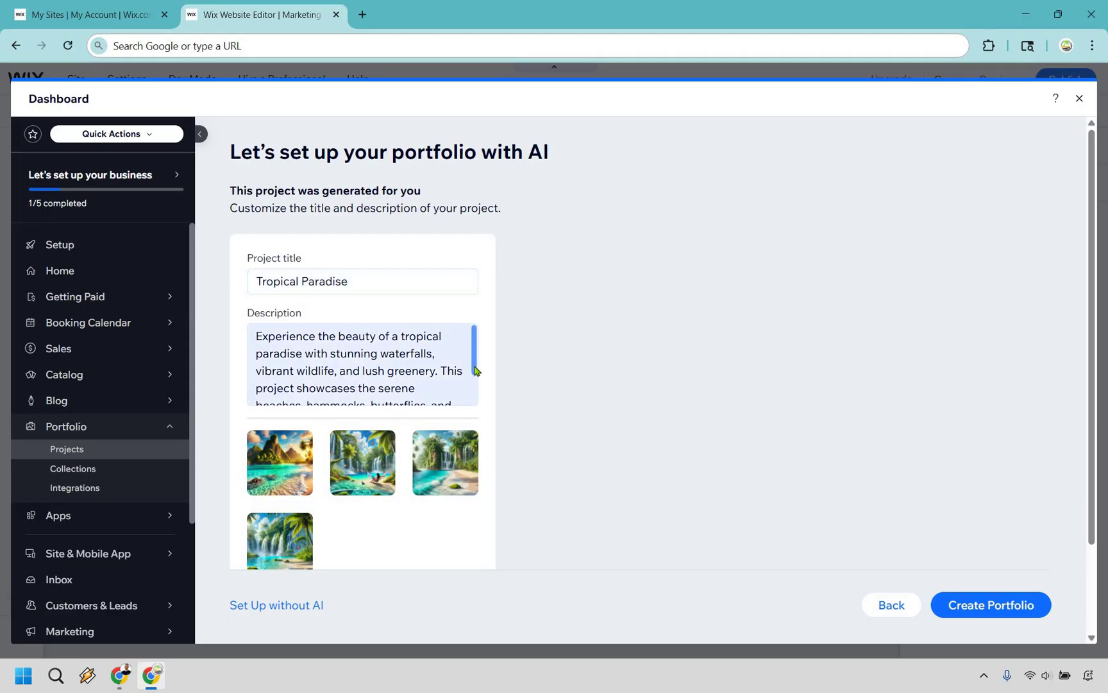
pyautogui.moveTo(475, 370); pyautogui.dragTo(420, 410)
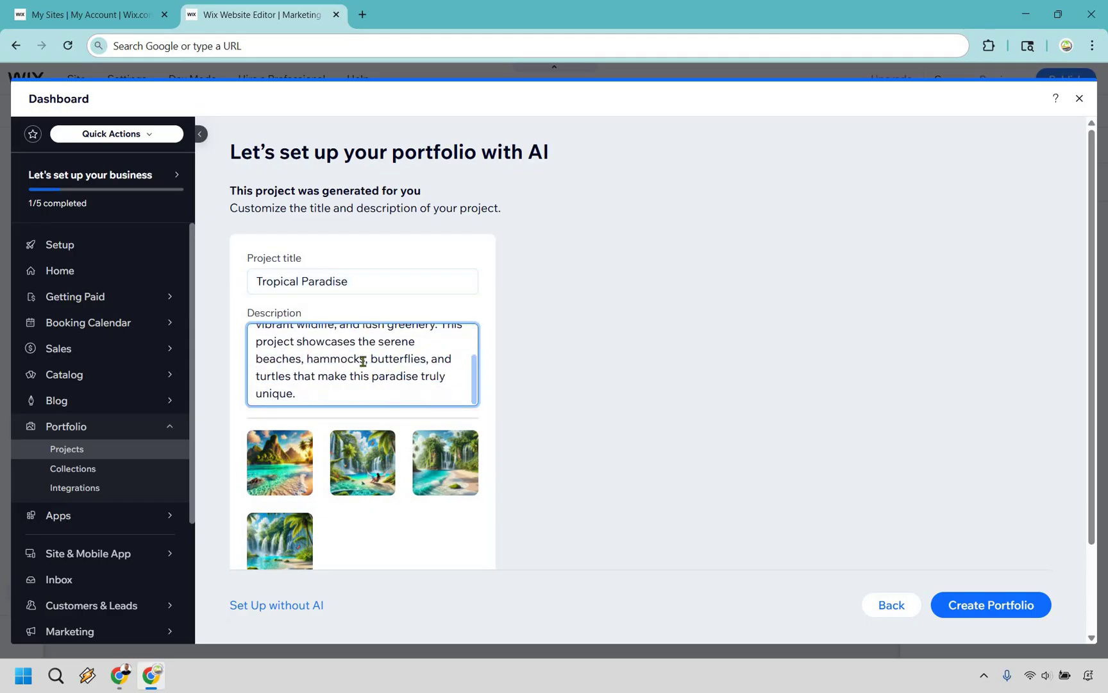
pyautogui.scroll(3, 371, 359)
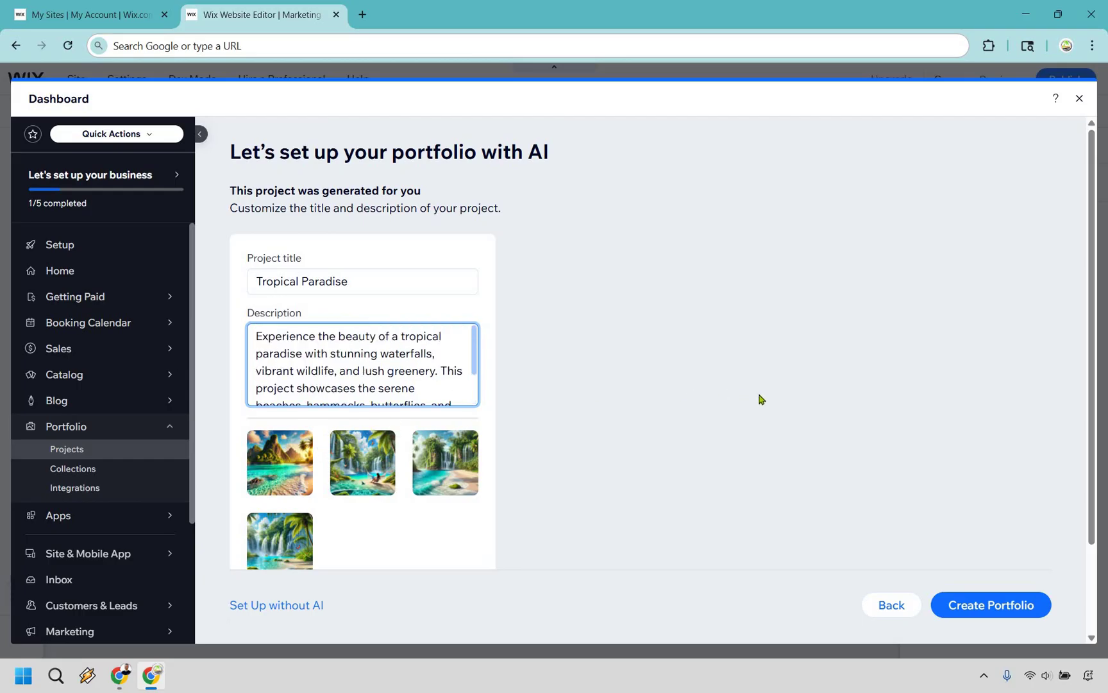
pyautogui.click(1018, 607)
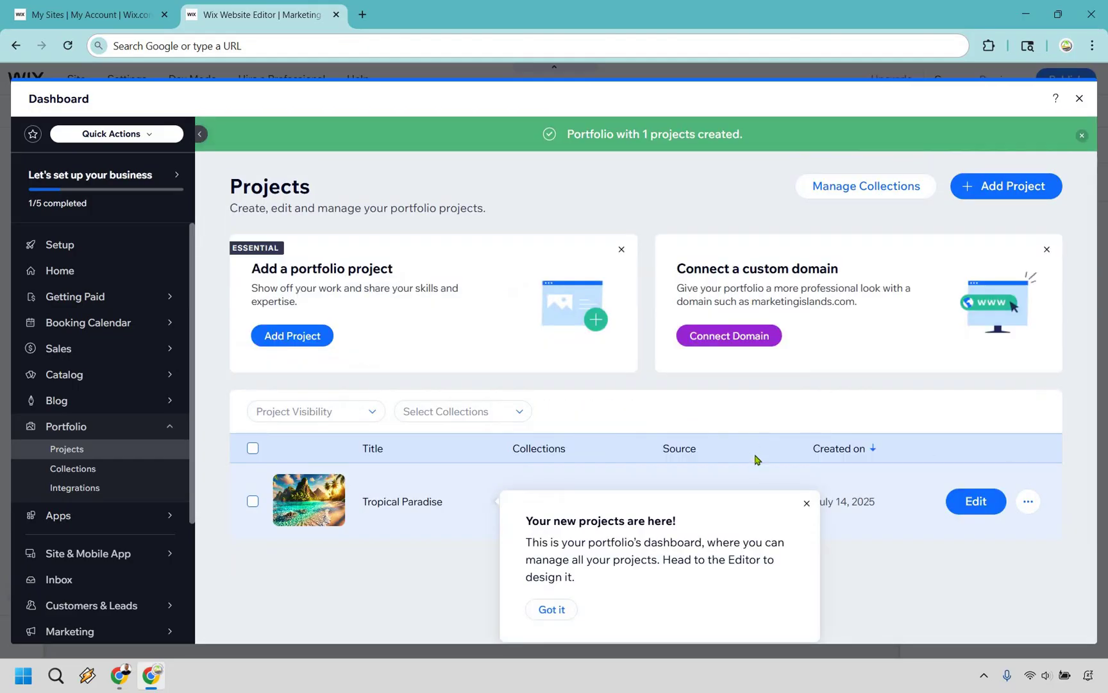
pyautogui.click(413, 527)
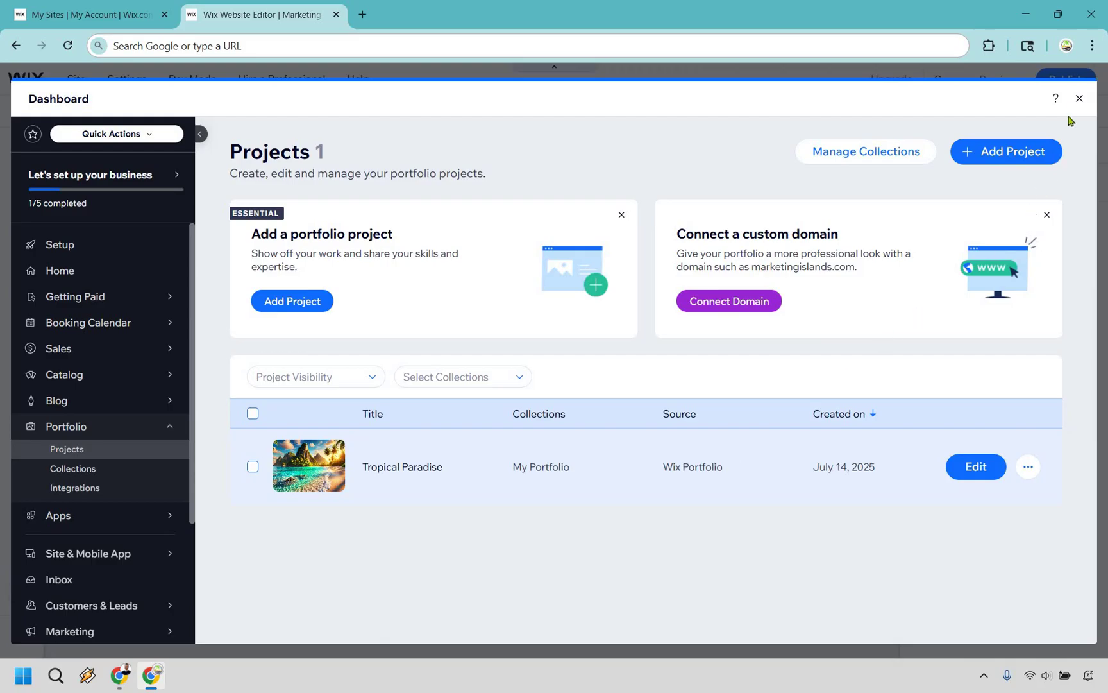
pyautogui.click(1078, 100)
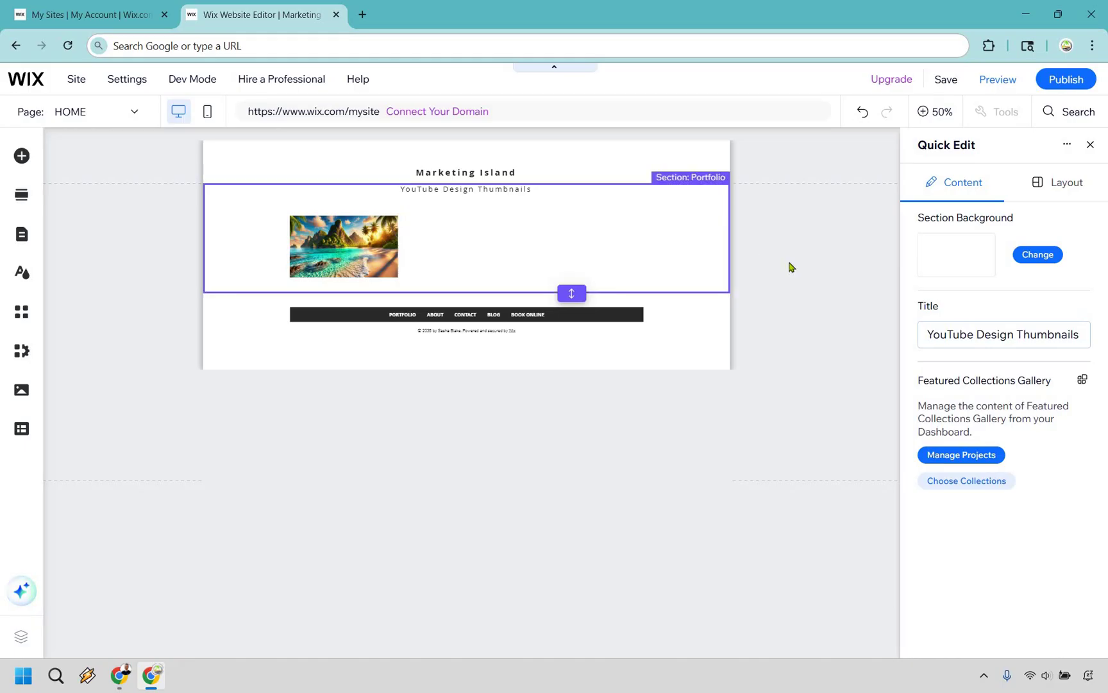
# - Add a new portfolio project titled "Mountains" with the description "Beautiful mountains"
pyautogui.click(975, 455)
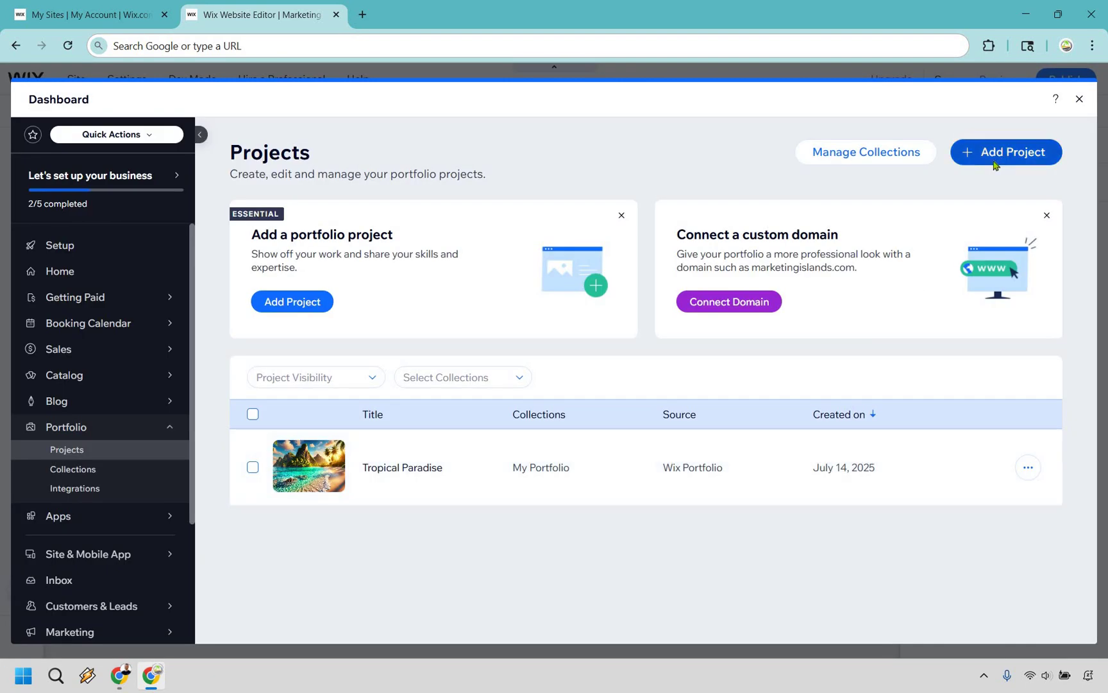
pyautogui.click(994, 163)
pyautogui.write('Mountains')
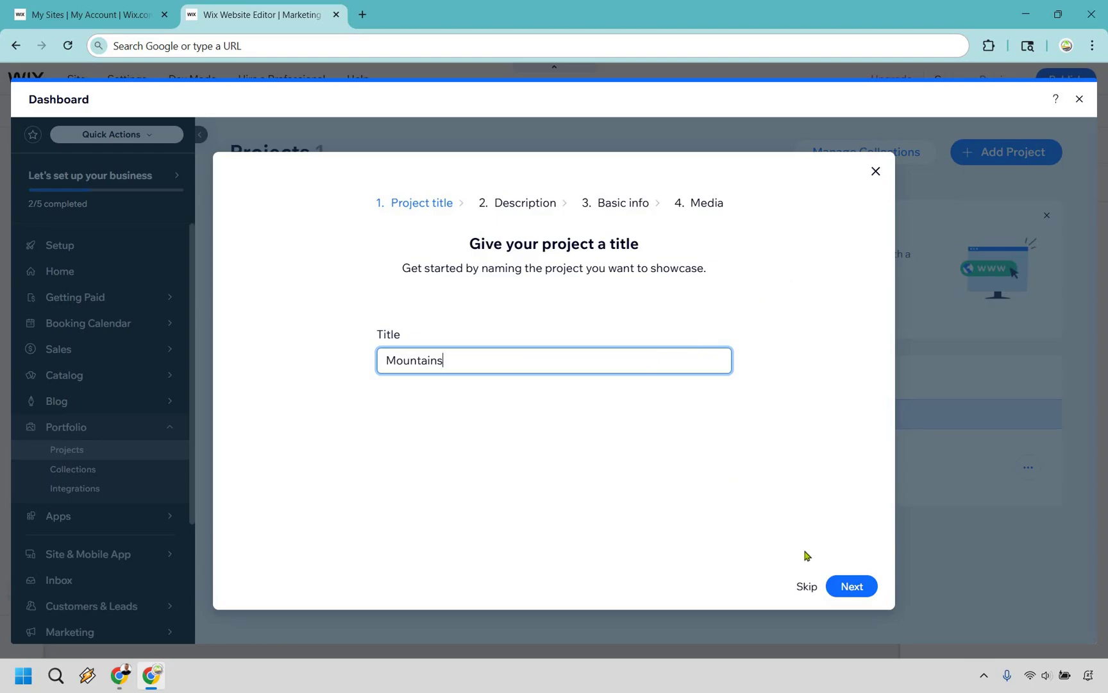
pyautogui.press('Return')
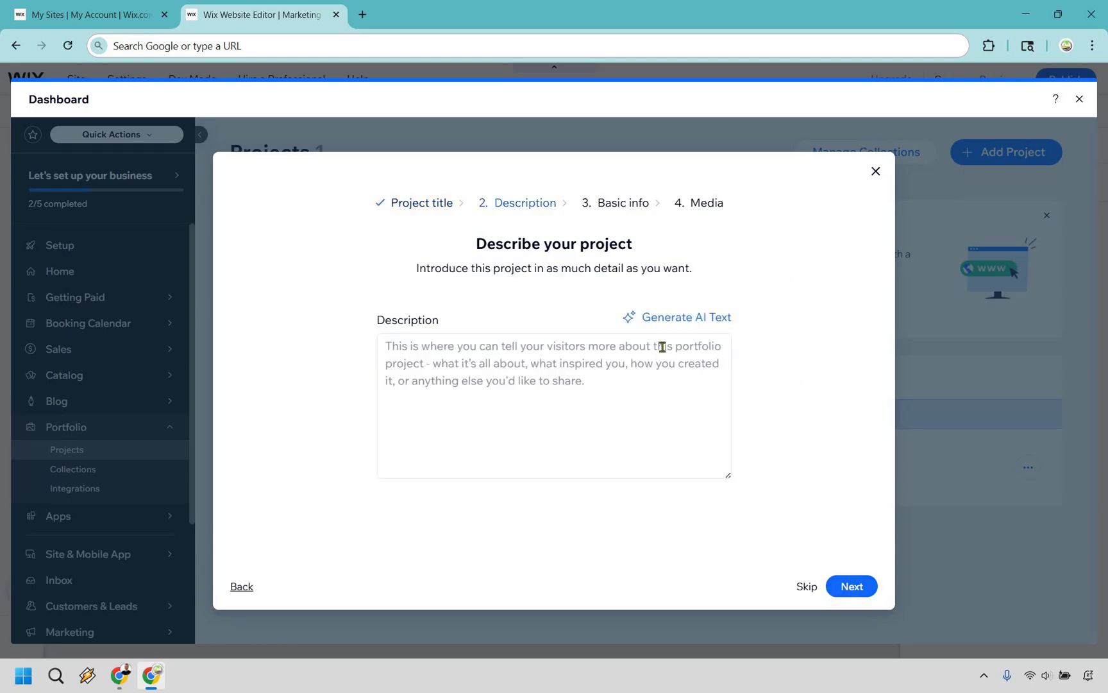
pyautogui.click(658, 344)
pyautogui.write('Beautiful mountains')
pyautogui.click(850, 585)
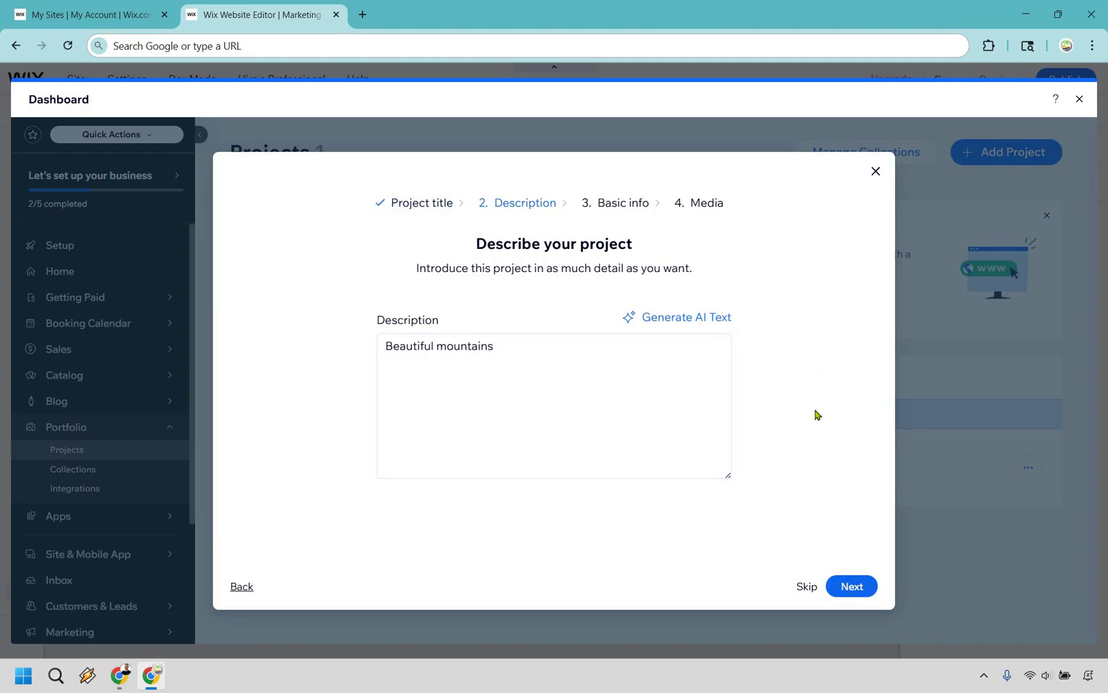
# - Set the Mountains project type to "YouTube Thumbnails", add the tropical images as its media, and finish the project, returning to the site editor
pyautogui.click(552, 340)
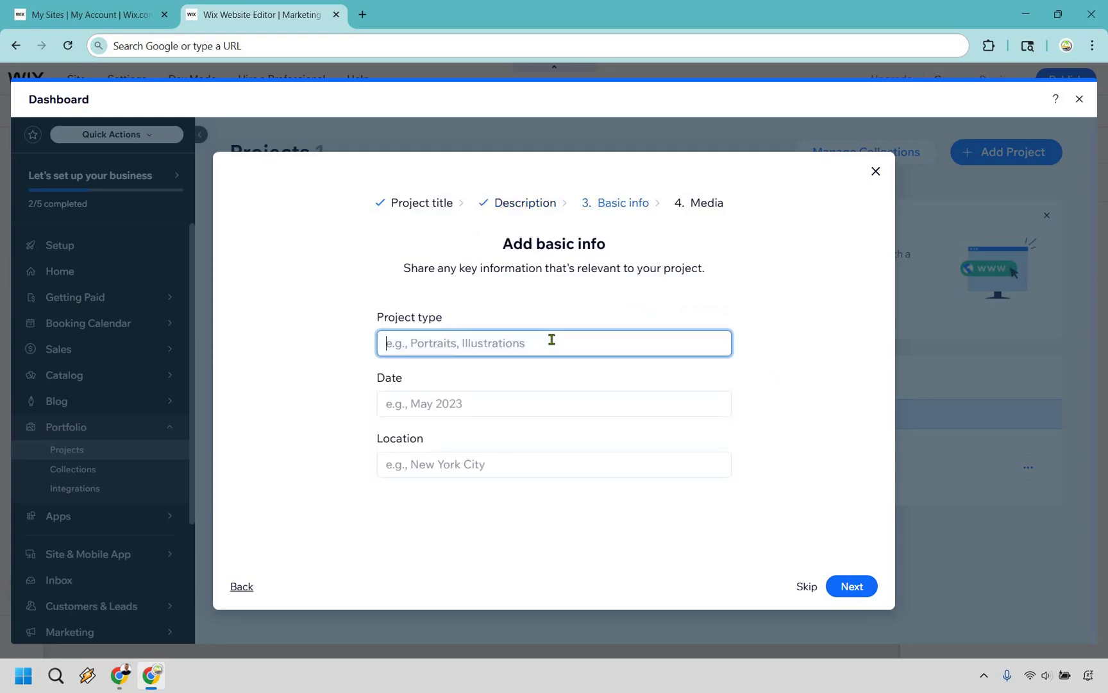
pyautogui.write('YouTube')
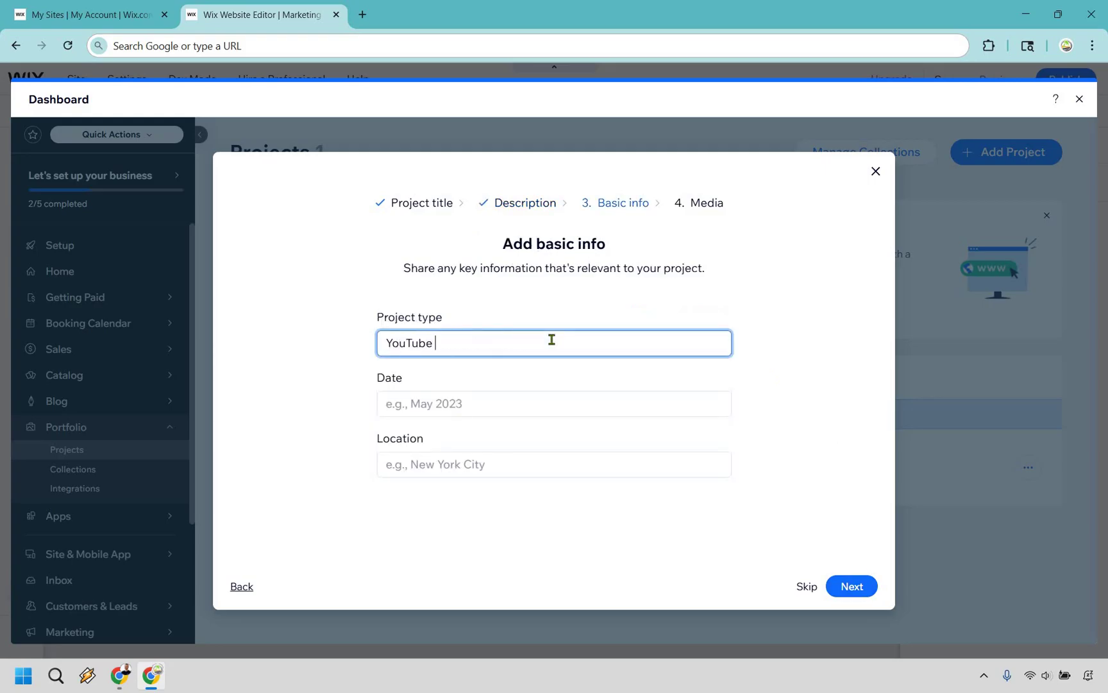
pyautogui.write(' Thumbnails')
pyautogui.click(851, 585)
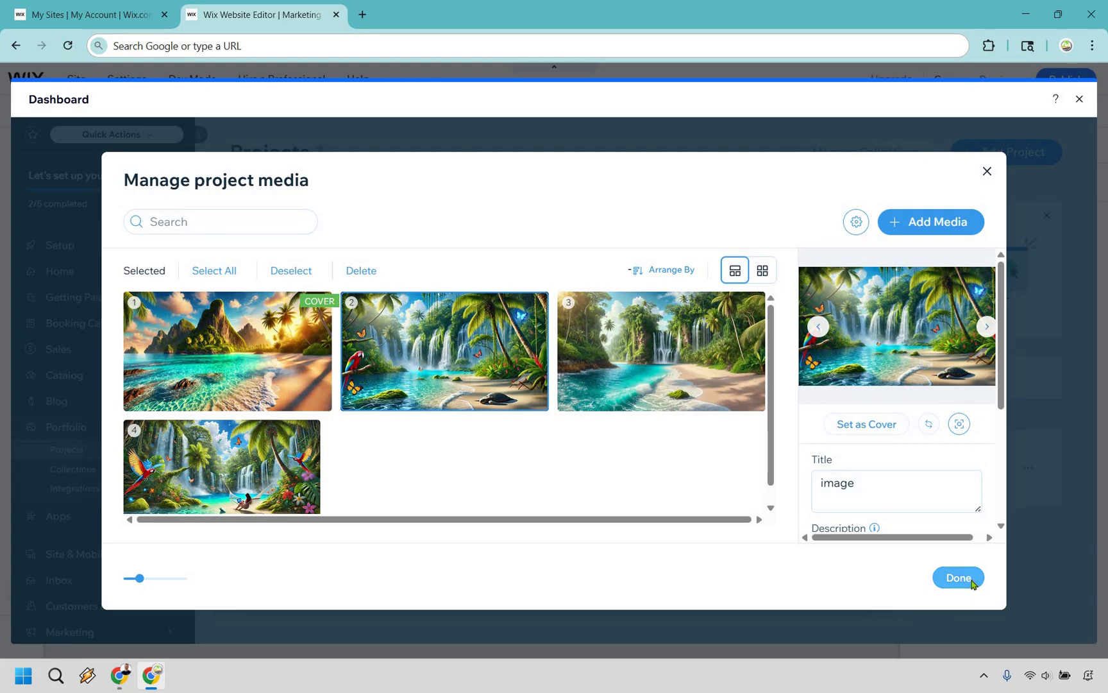
pyautogui.click(972, 583)
pyautogui.click(852, 586)
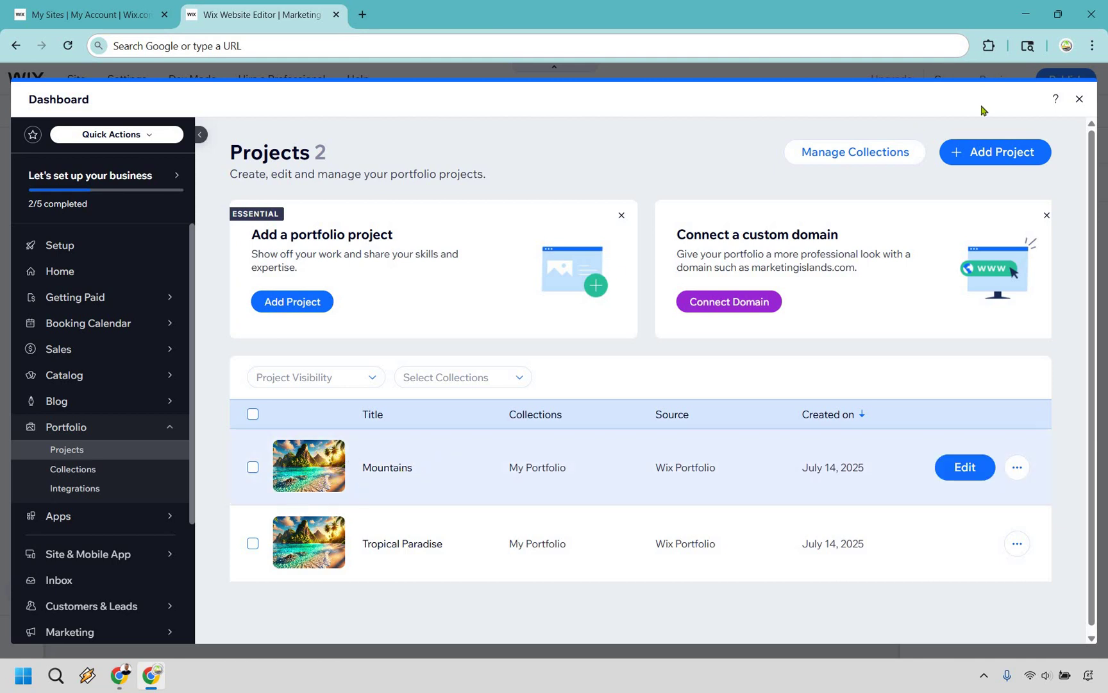
pyautogui.click(1079, 101)
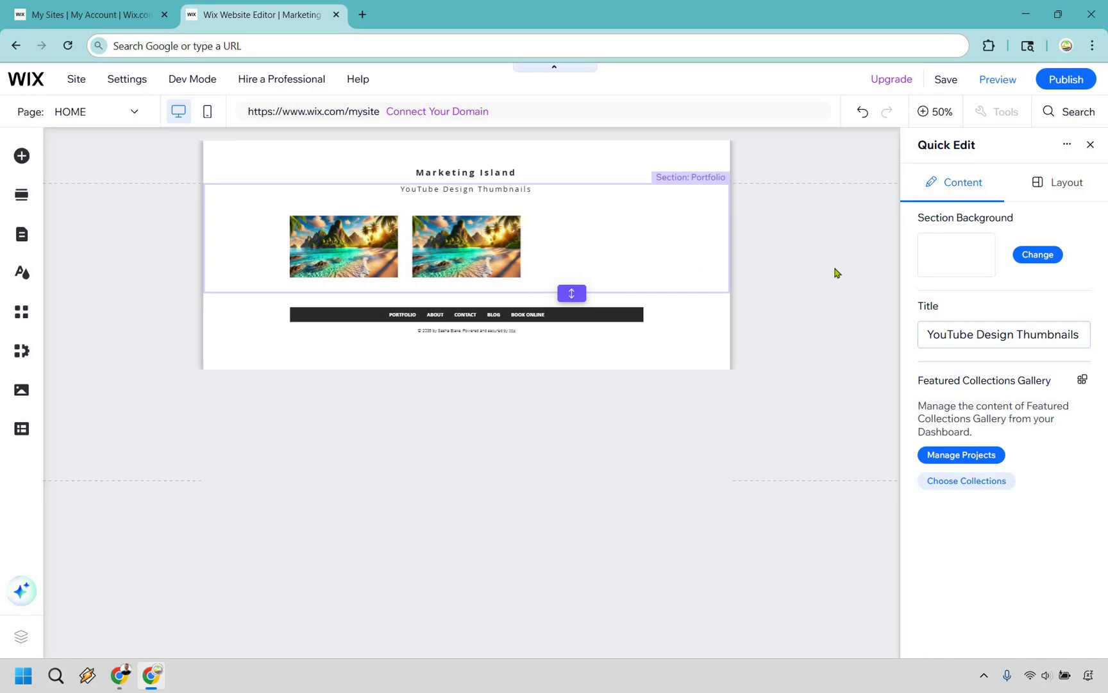
pyautogui.click(935, 114)
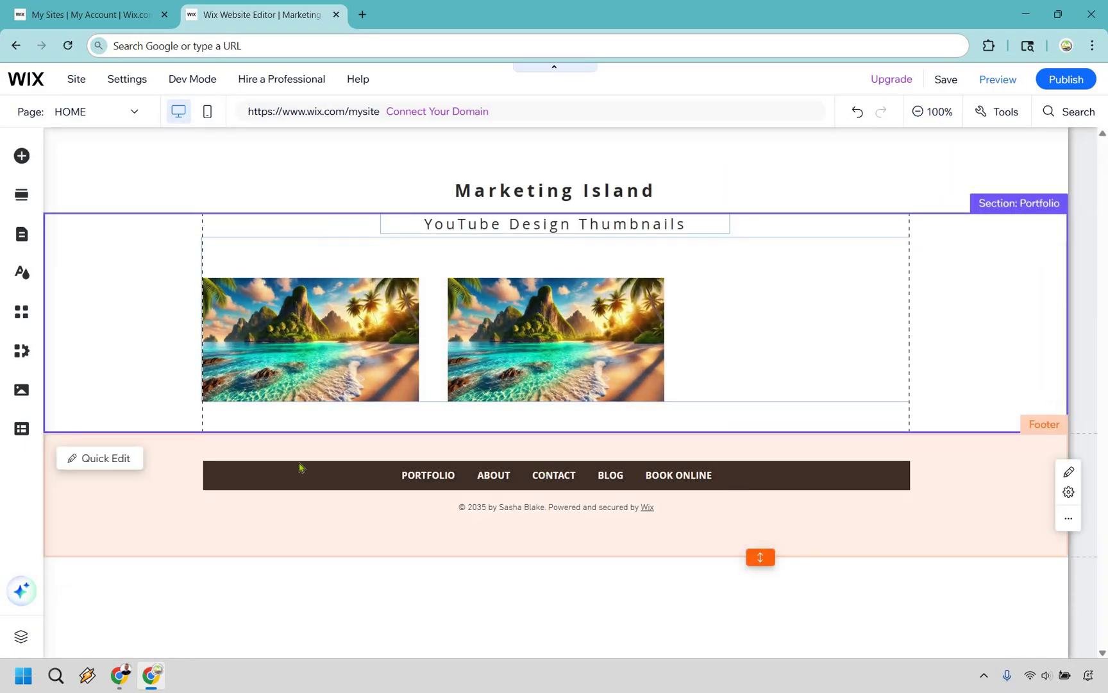
# - Change the footer's copyright paragraph to read "© 2035 by Marketing Island"
pyautogui.click(103, 458)
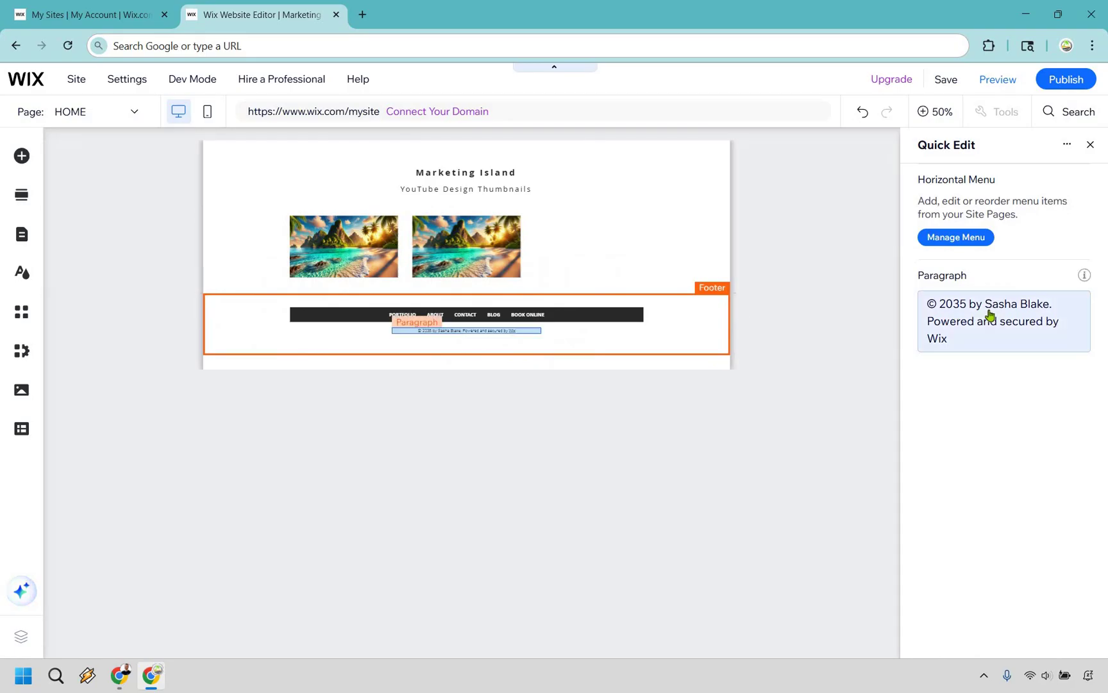
pyautogui.click(1011, 343)
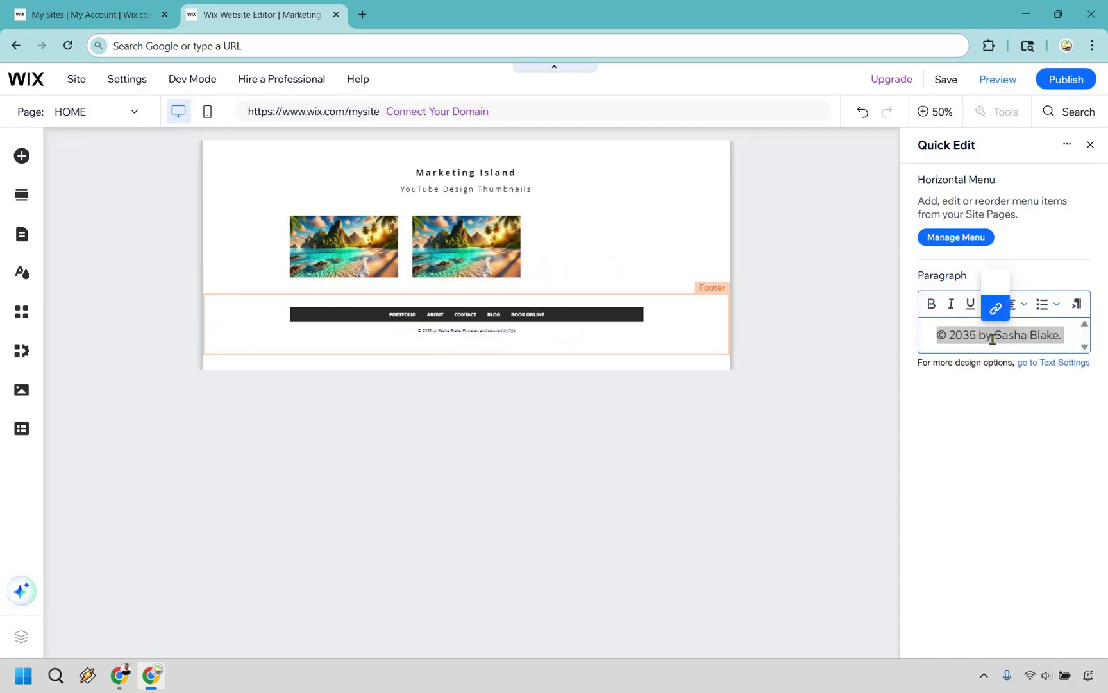
pyautogui.click(1022, 352)
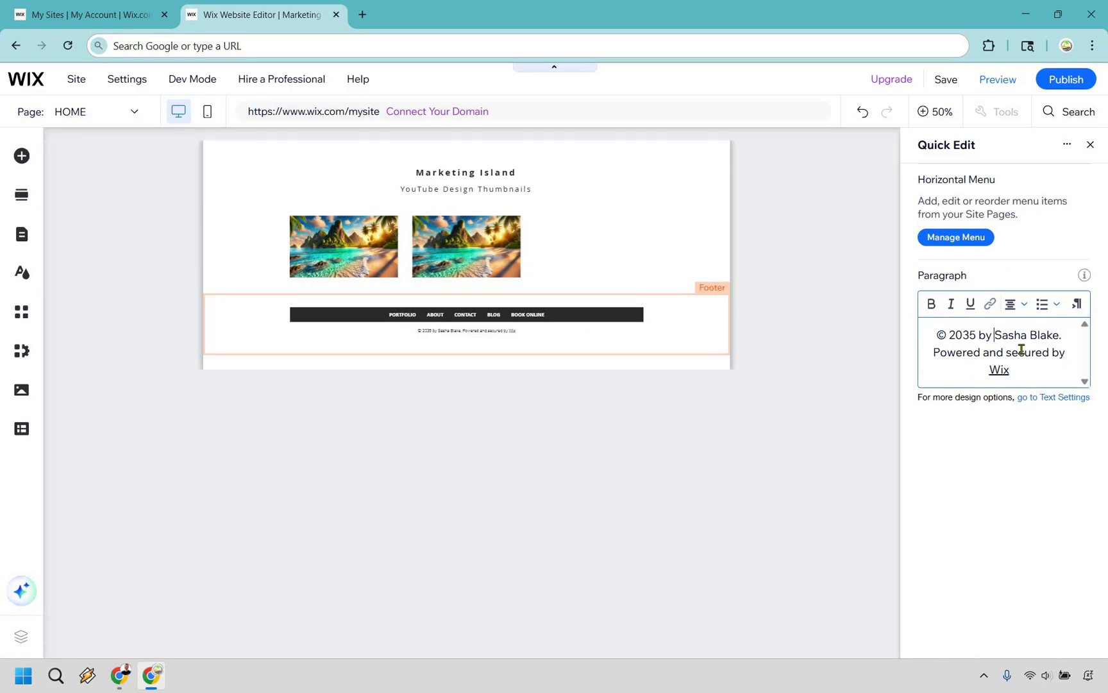
pyautogui.moveTo(995, 334); pyautogui.dragTo(1011, 370)
pyautogui.write('Marke')
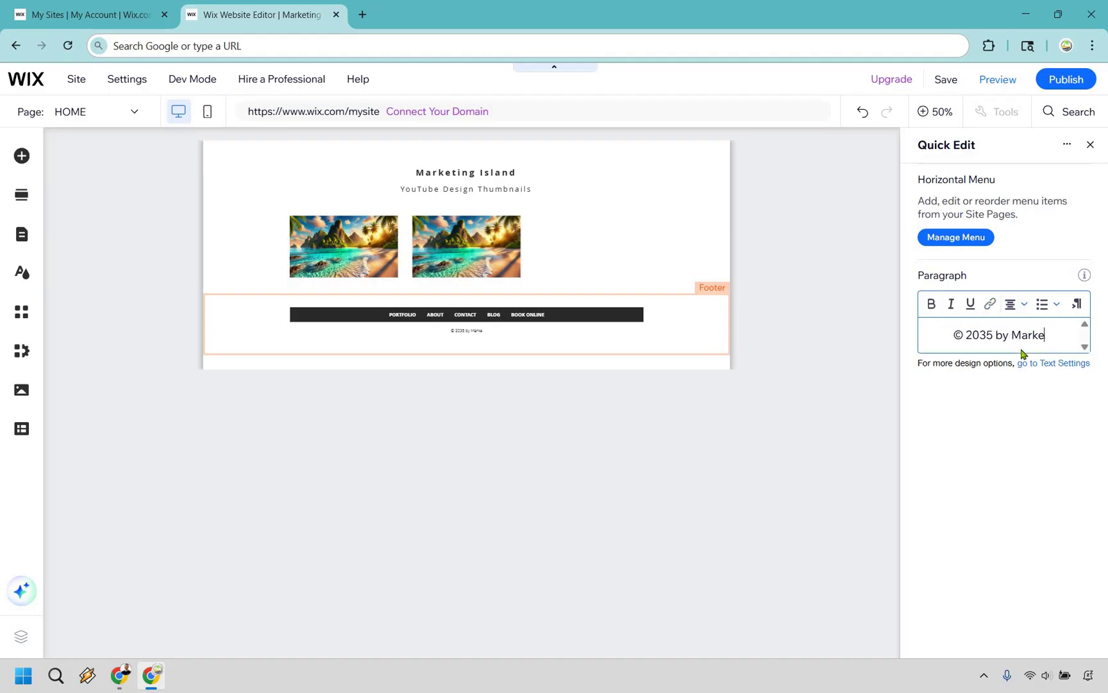
pyautogui.write('ting Island')
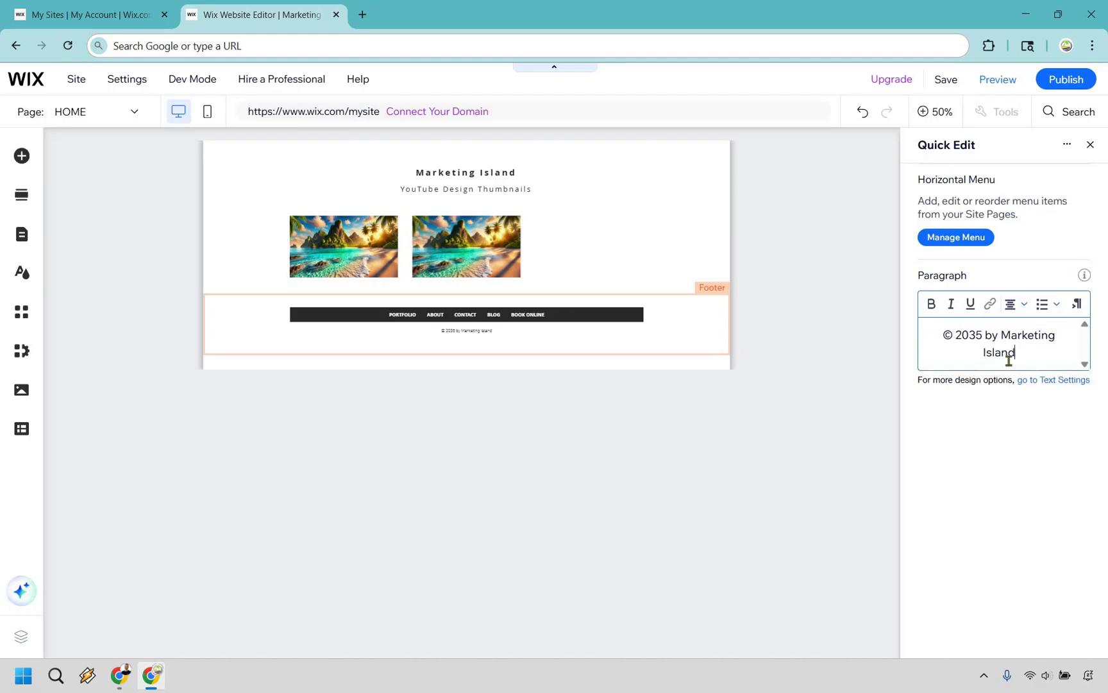
pyautogui.click(826, 451)
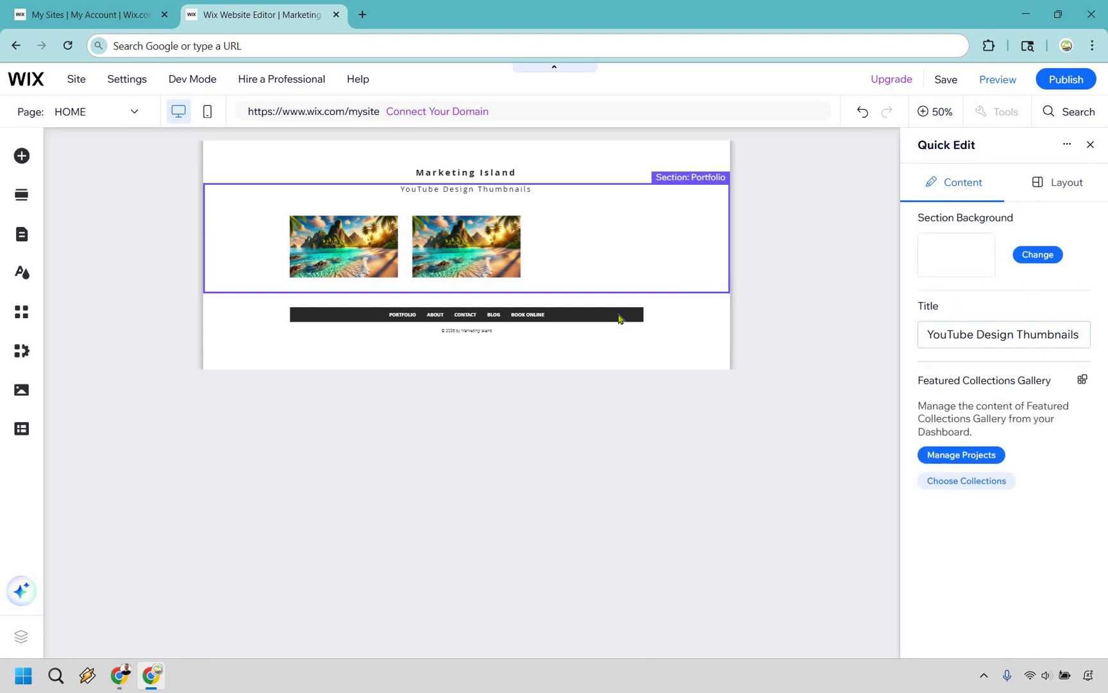
# - Open the footer menu's page management and switch to the PORTFOLIO page to view it
pyautogui.click(618, 318)
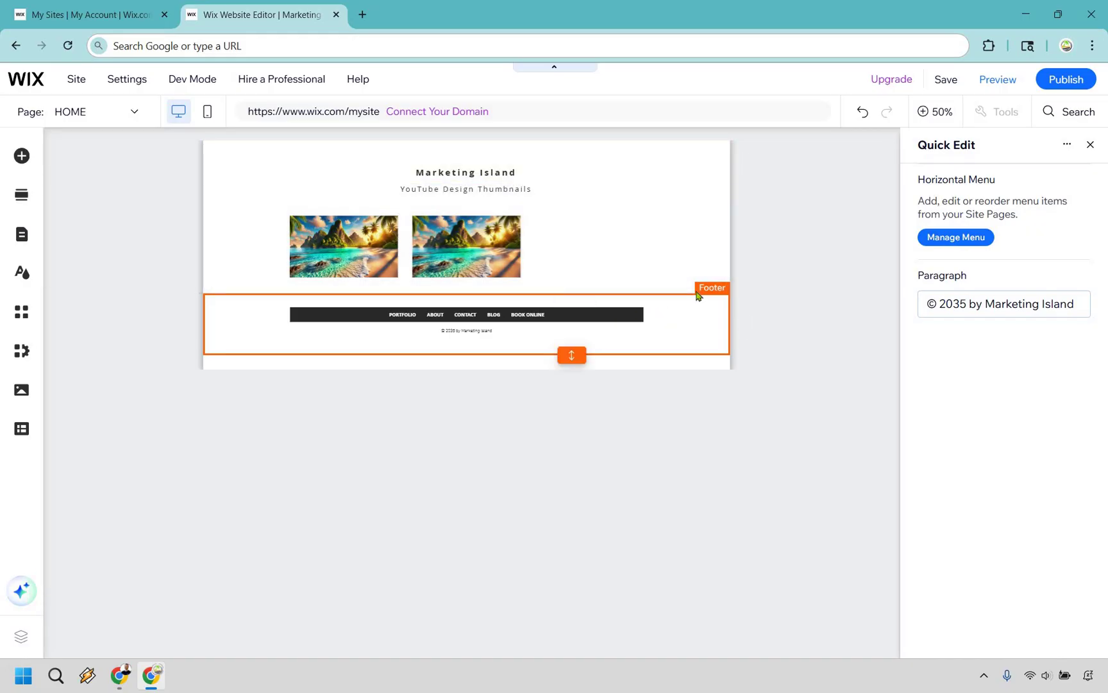
pyautogui.click(955, 242)
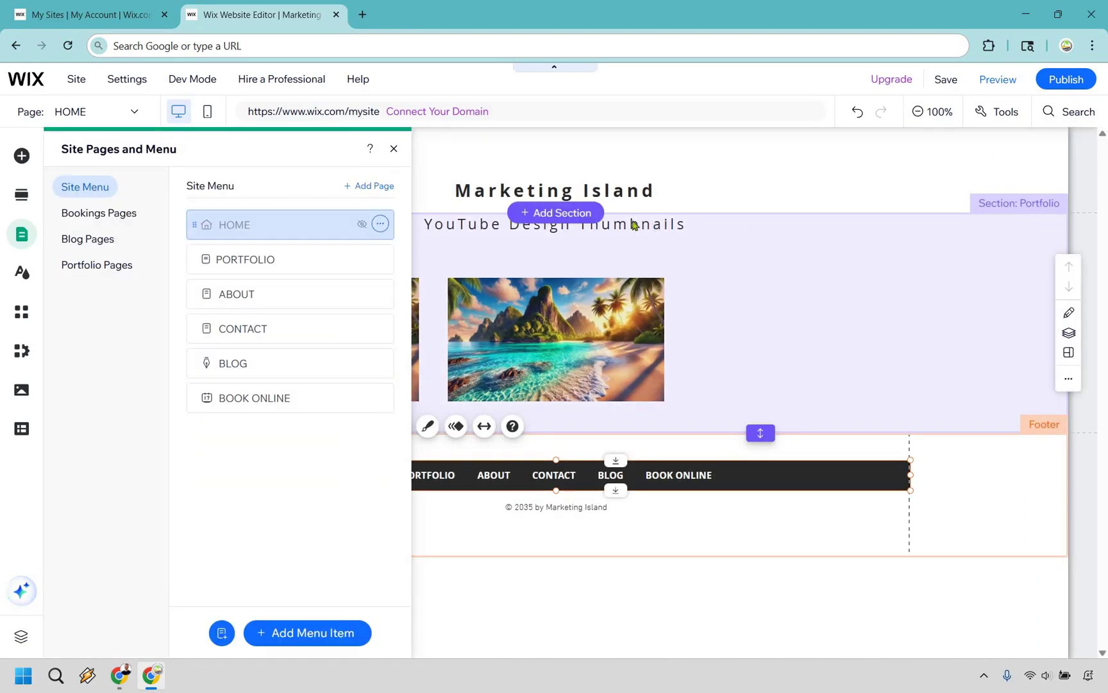
pyautogui.click(263, 259)
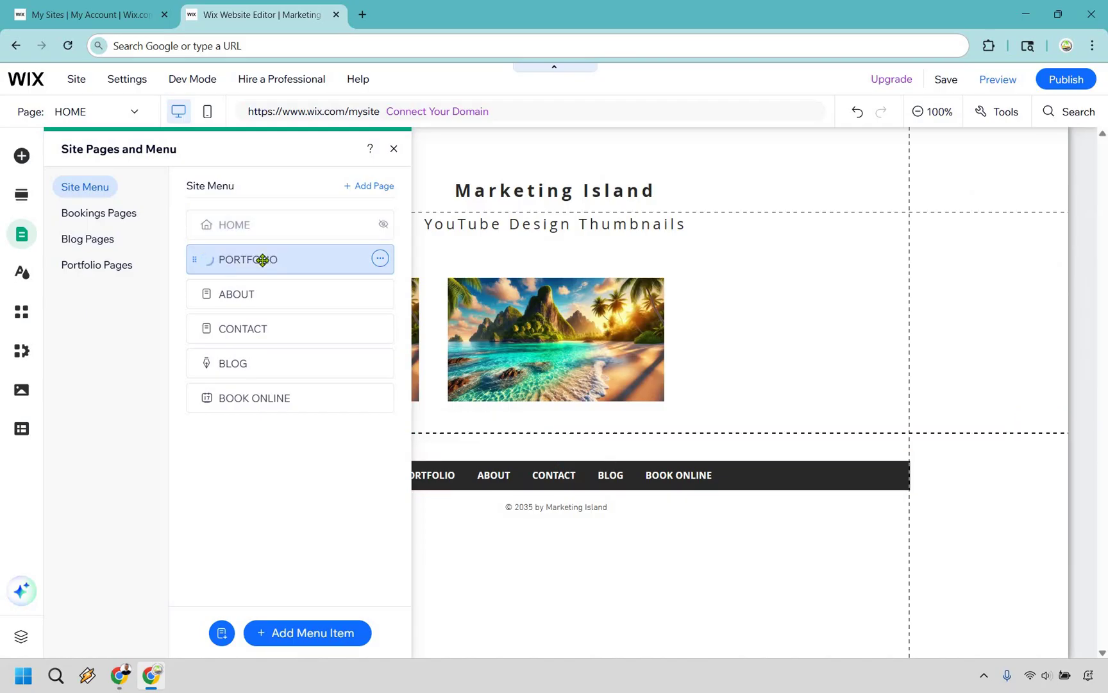
pyautogui.click(1008, 559)
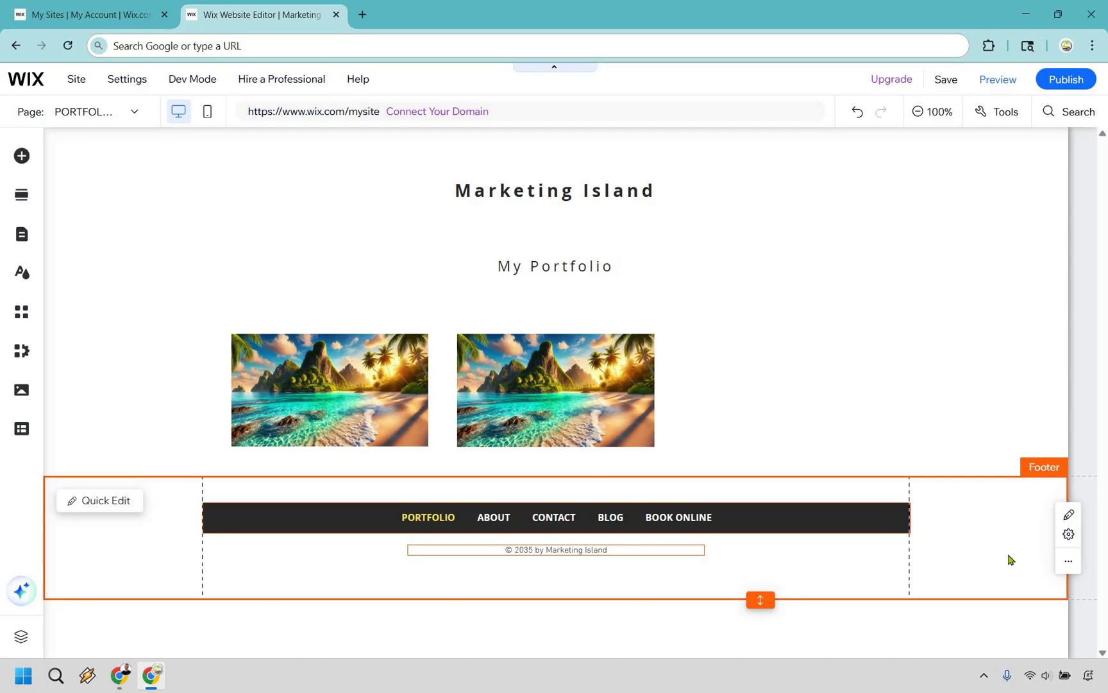
# - Reopen the footer menu's page management and switch to the ABOUT page
pyautogui.click(308, 300)
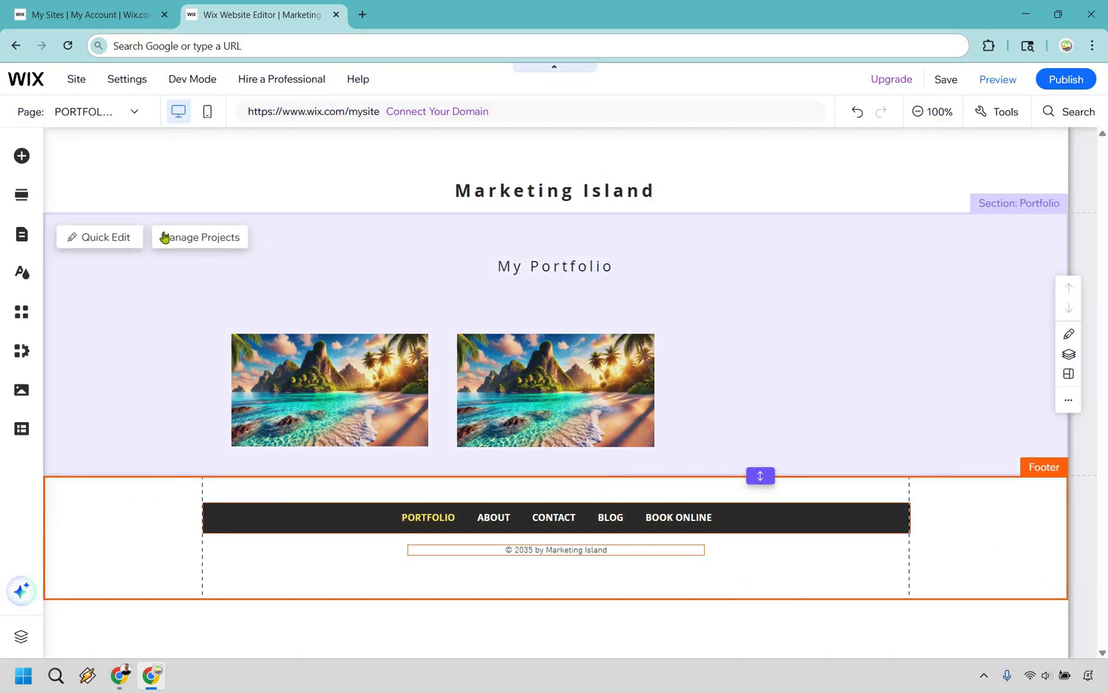
pyautogui.click(298, 520)
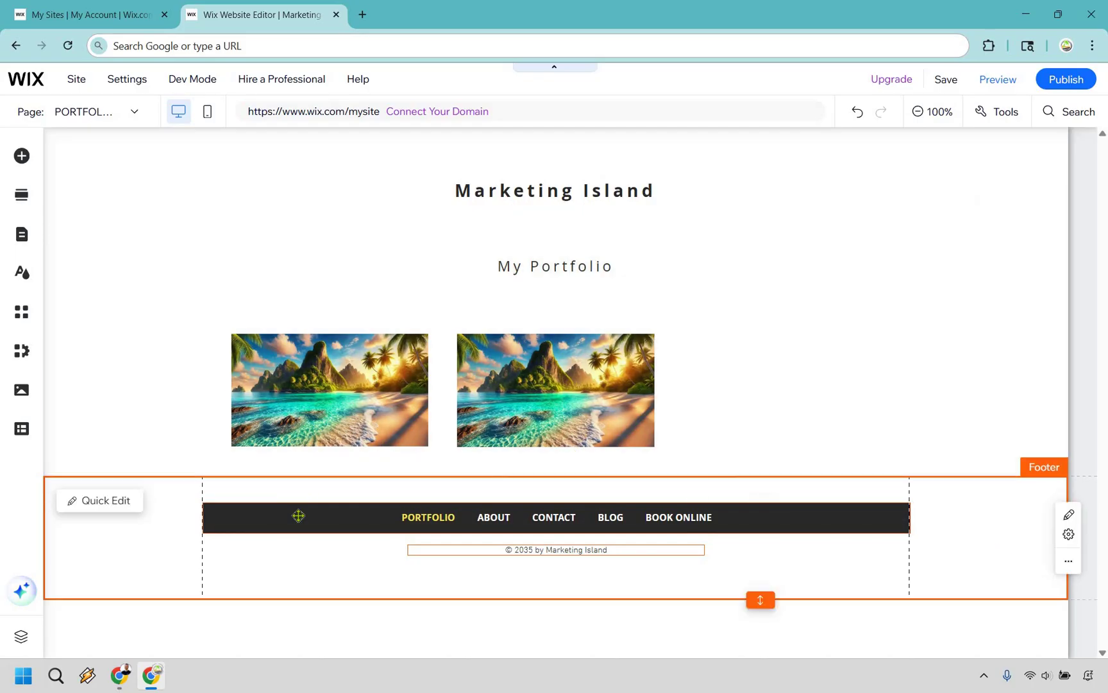
pyautogui.click(250, 478)
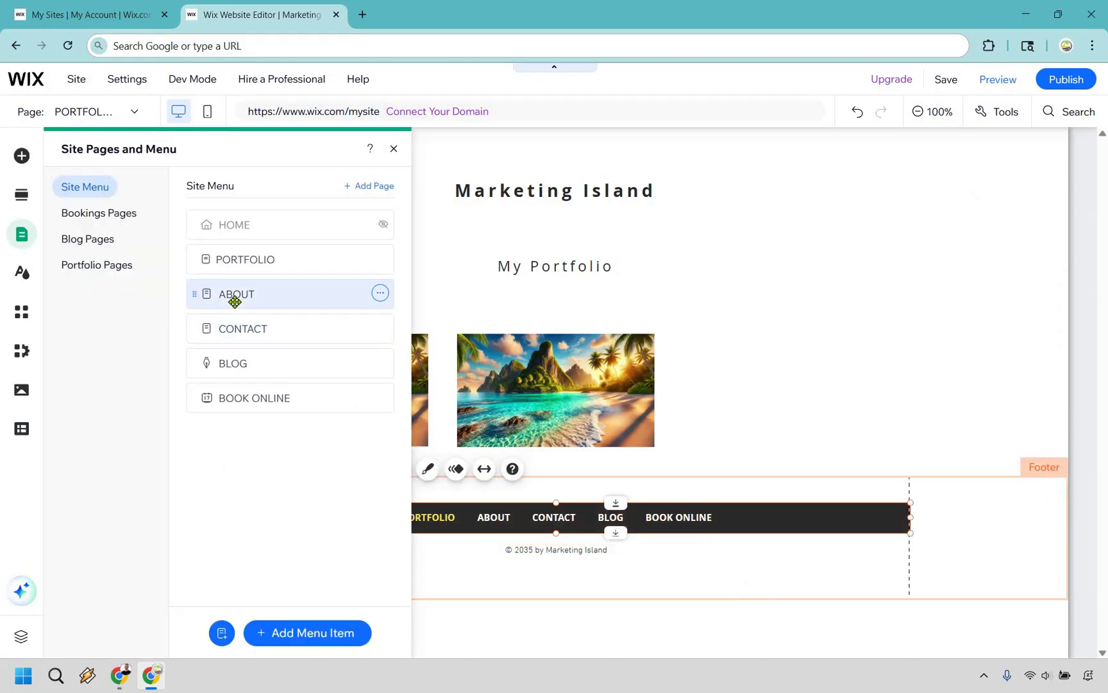
pyautogui.click(234, 297)
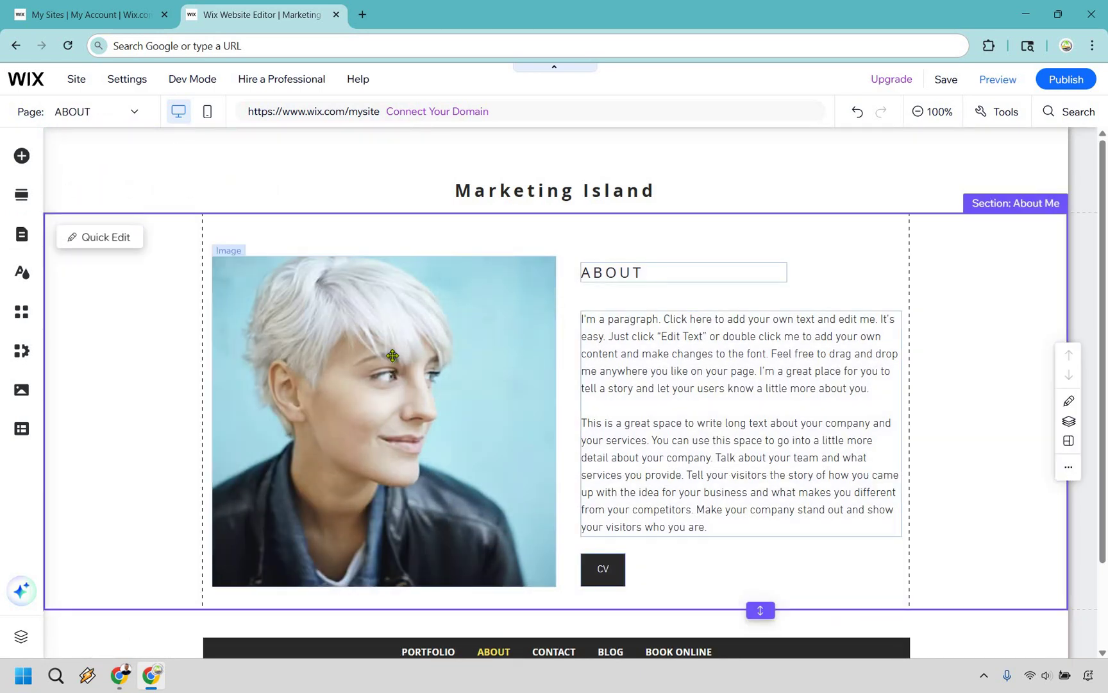
# - Replace the About section's image with a portrait photo uploaded from the computer
pyautogui.click(393, 355)
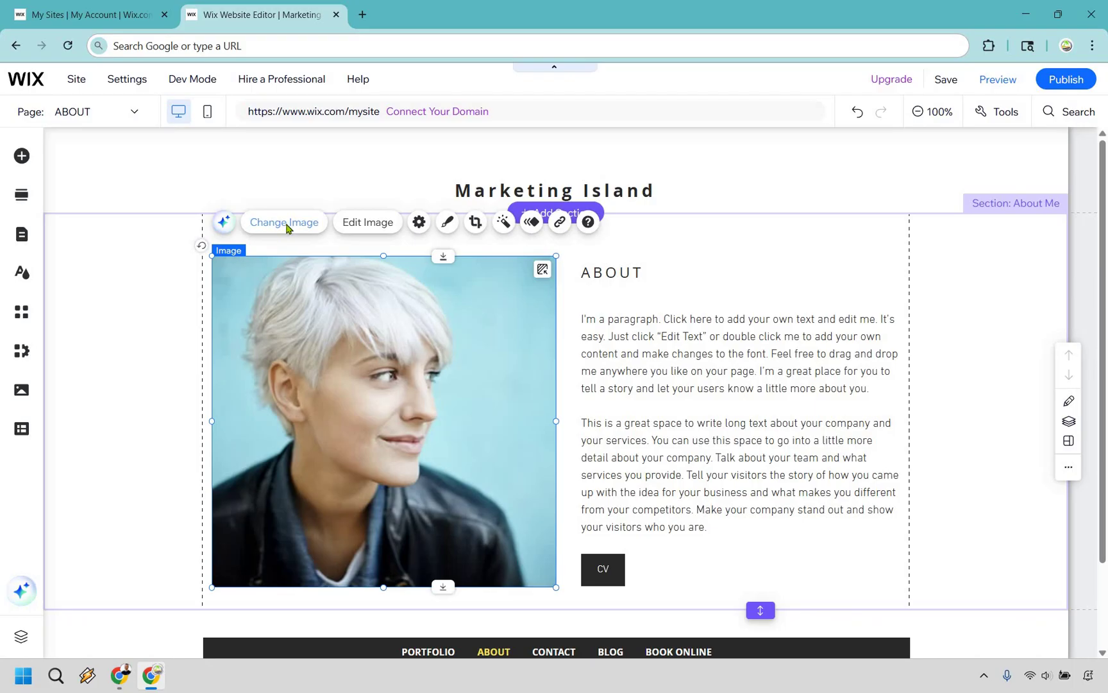
pyautogui.click(288, 220)
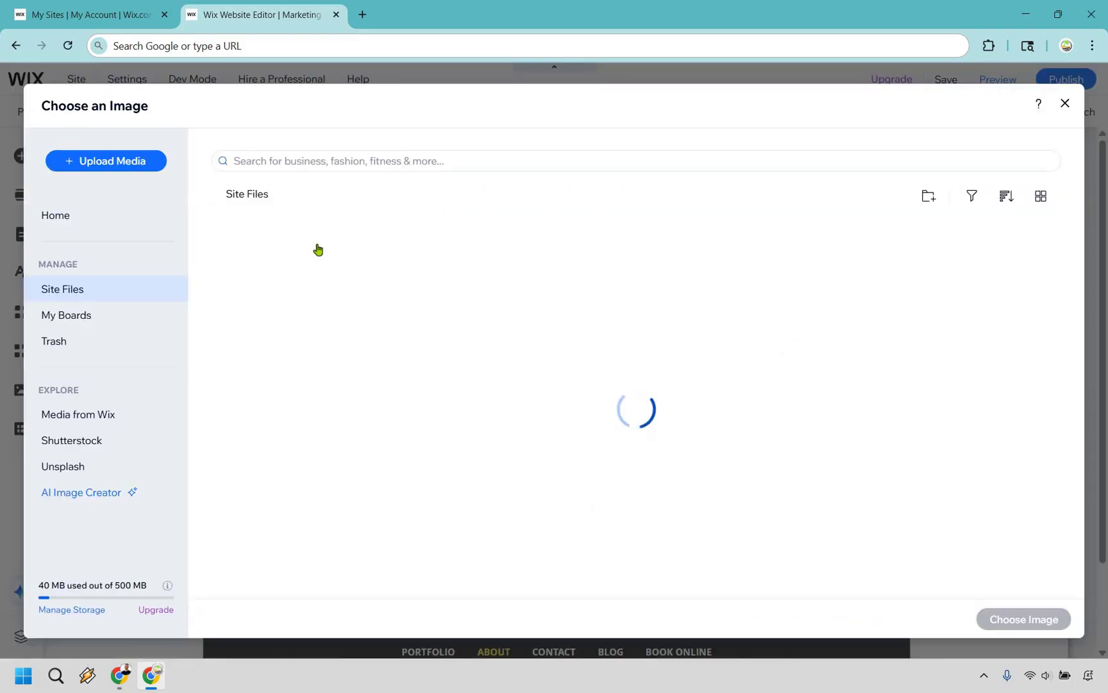
pyautogui.click(106, 161)
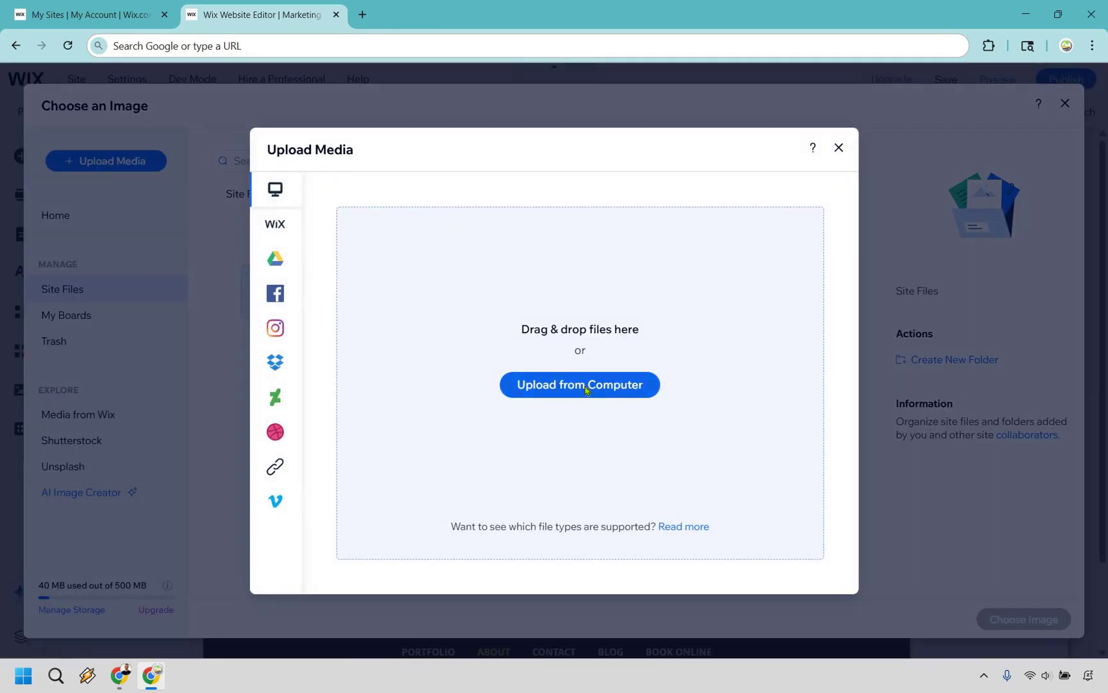
pyautogui.click(586, 389)
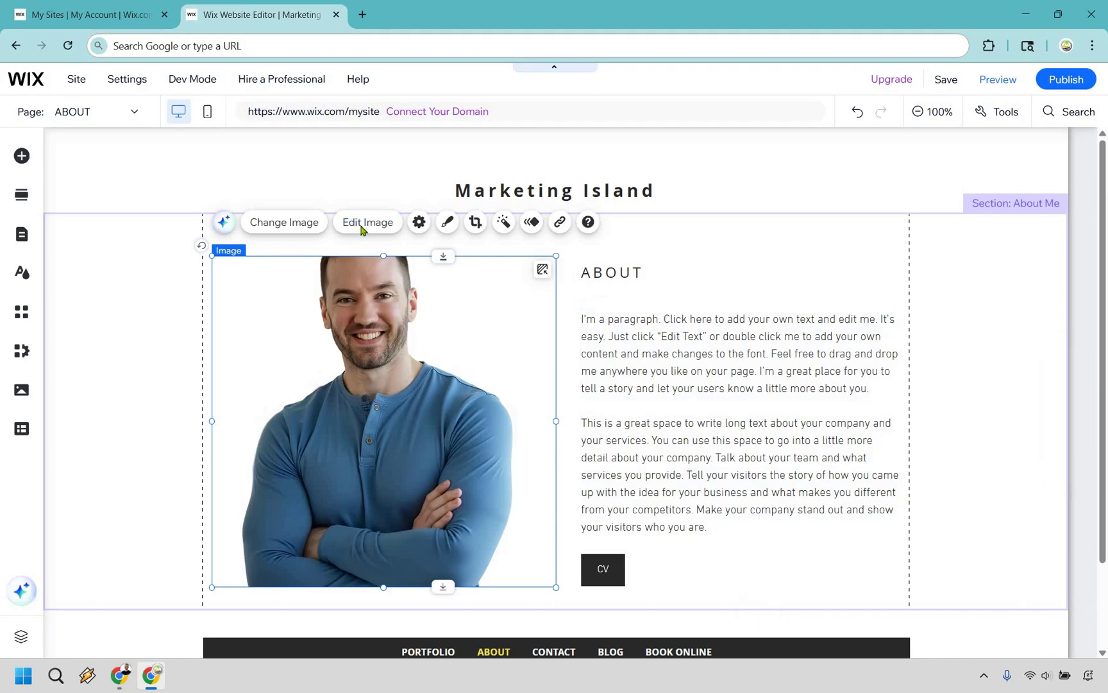
# - Crop the portrait's bottom and top edges in Photo Studio to about 896 by 969 px and save it
pyautogui.click(363, 226)
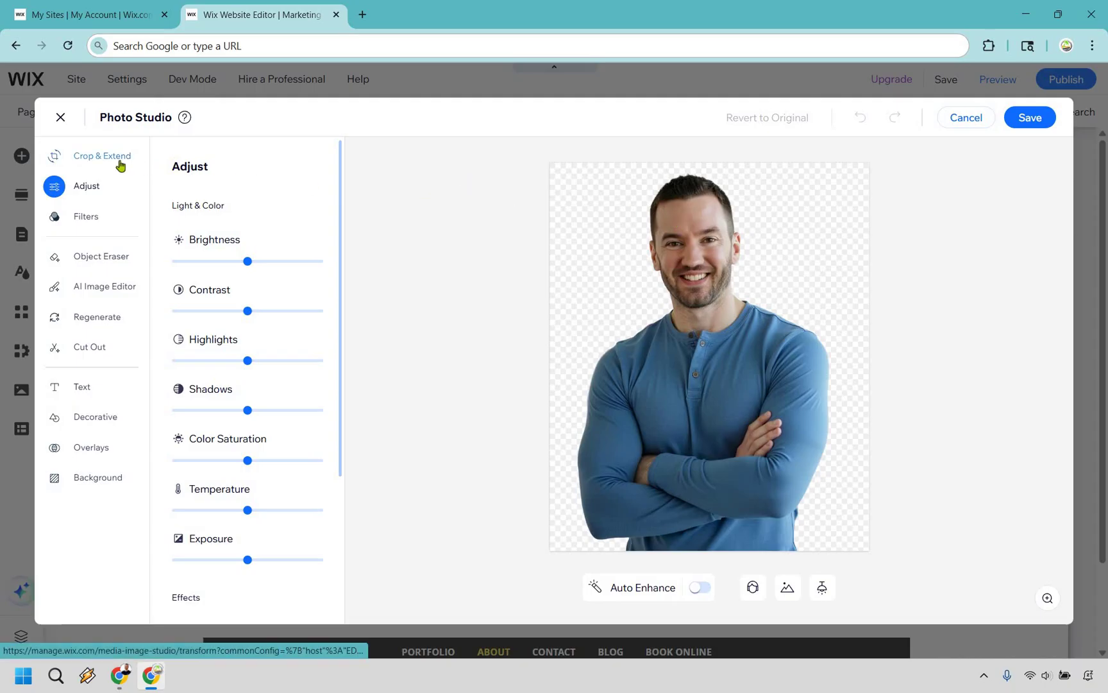
pyautogui.click(101, 158)
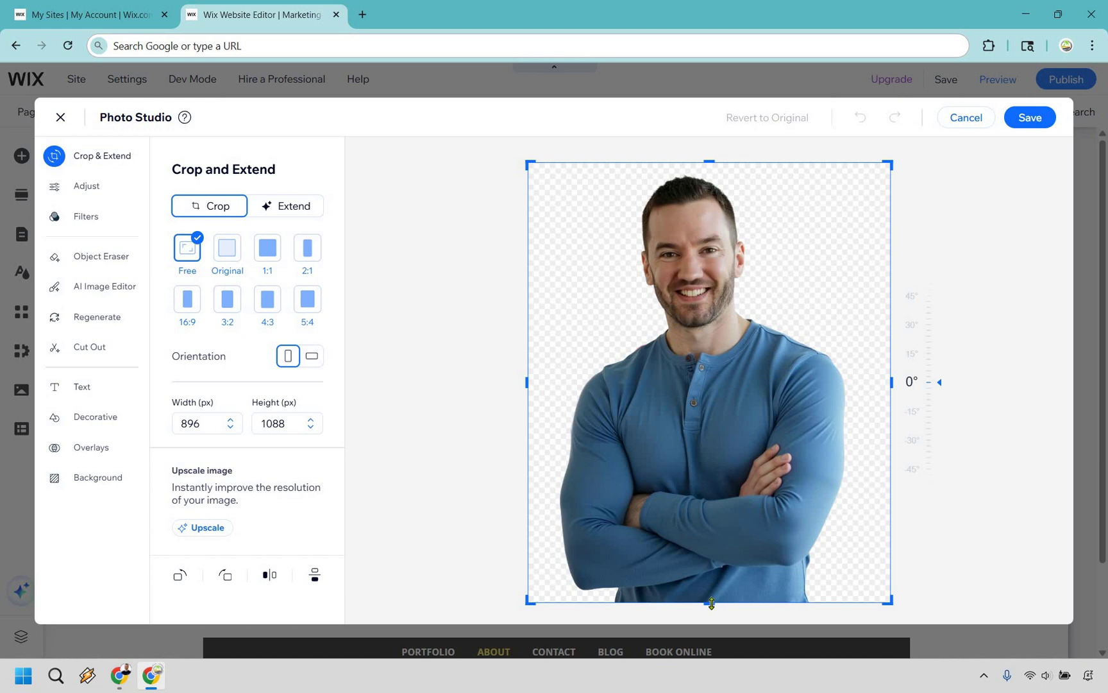
pyautogui.moveTo(714, 573); pyautogui.dragTo(714, 538)
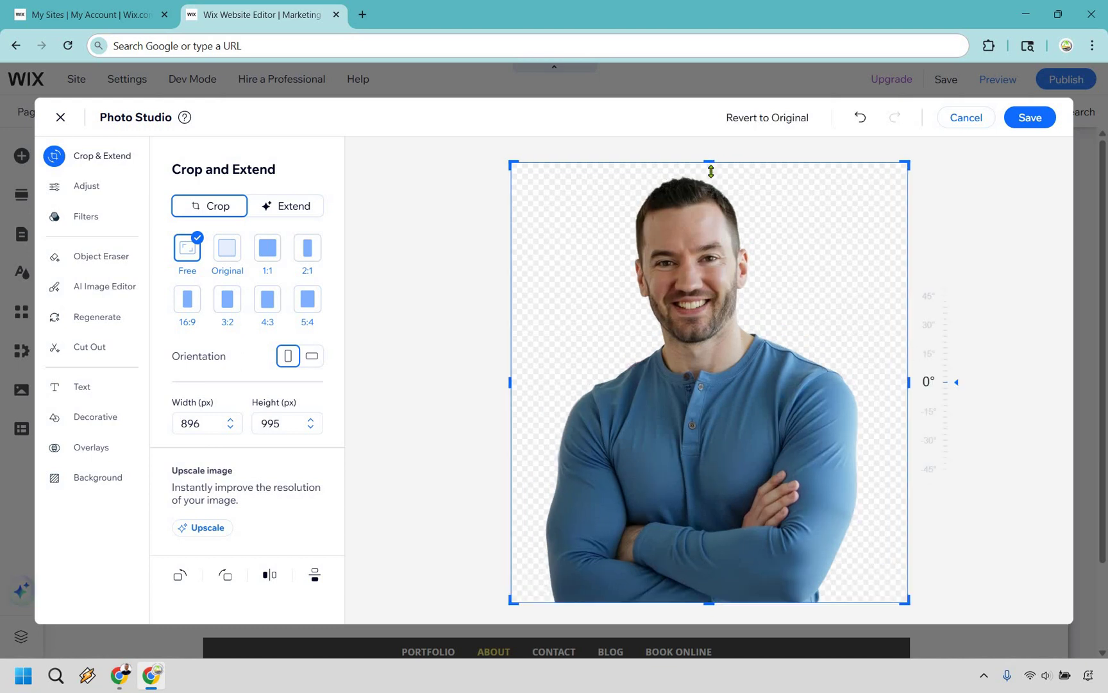
pyautogui.moveTo(710, 171); pyautogui.dragTo(711, 182)
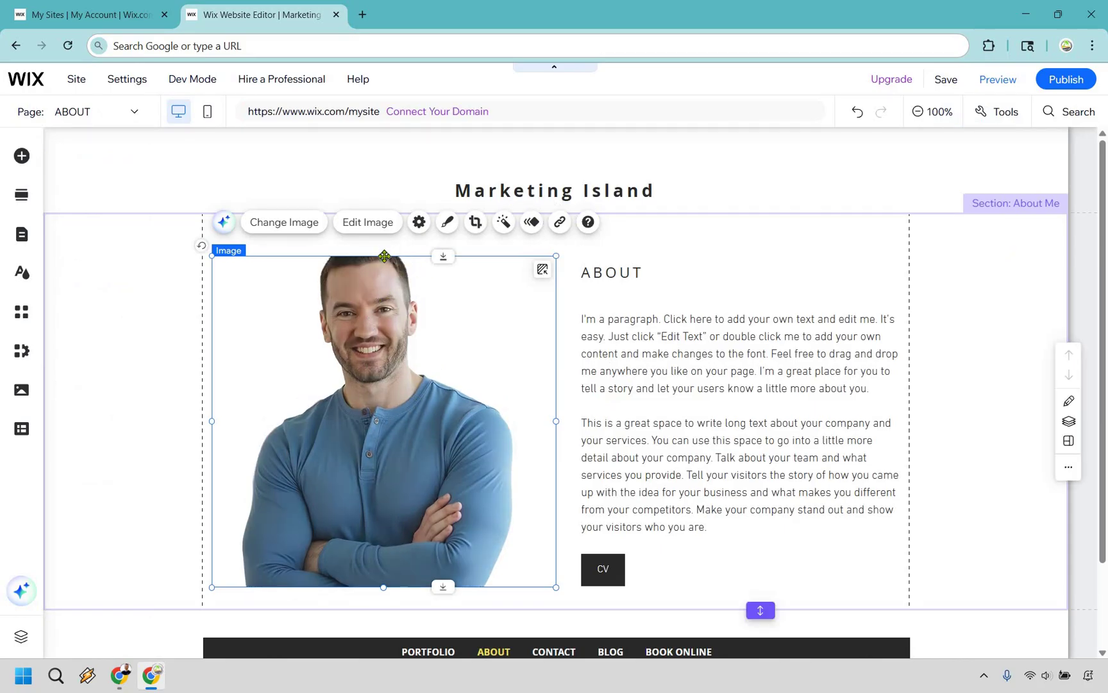
pyautogui.click(568, 371)
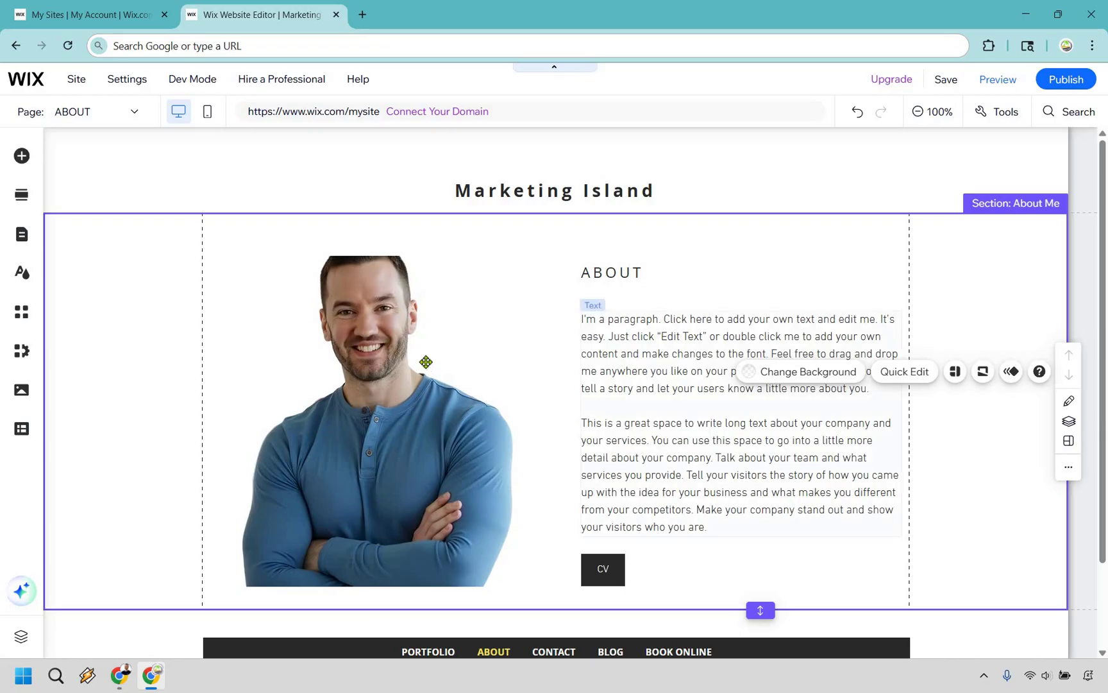
# - Crop a little more off the bottom edge of the portrait in Photo Studio and save the image
pyautogui.click(420, 339)
pyautogui.click(383, 231)
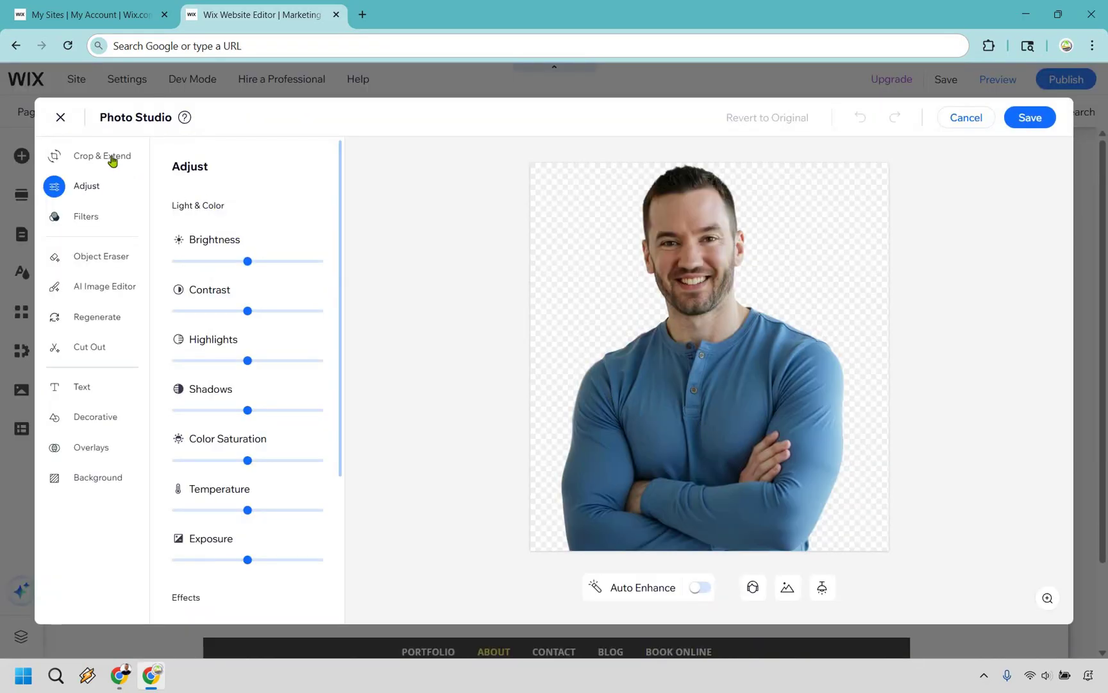
pyautogui.click(112, 156)
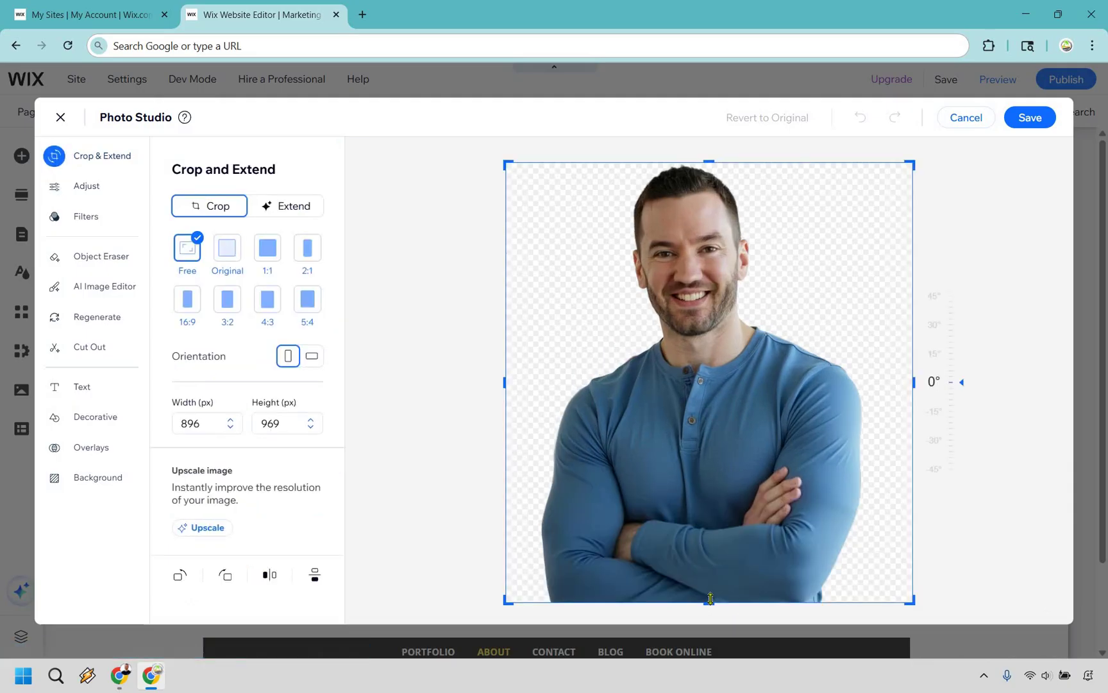
pyautogui.moveTo(710, 567); pyautogui.dragTo(717, 545)
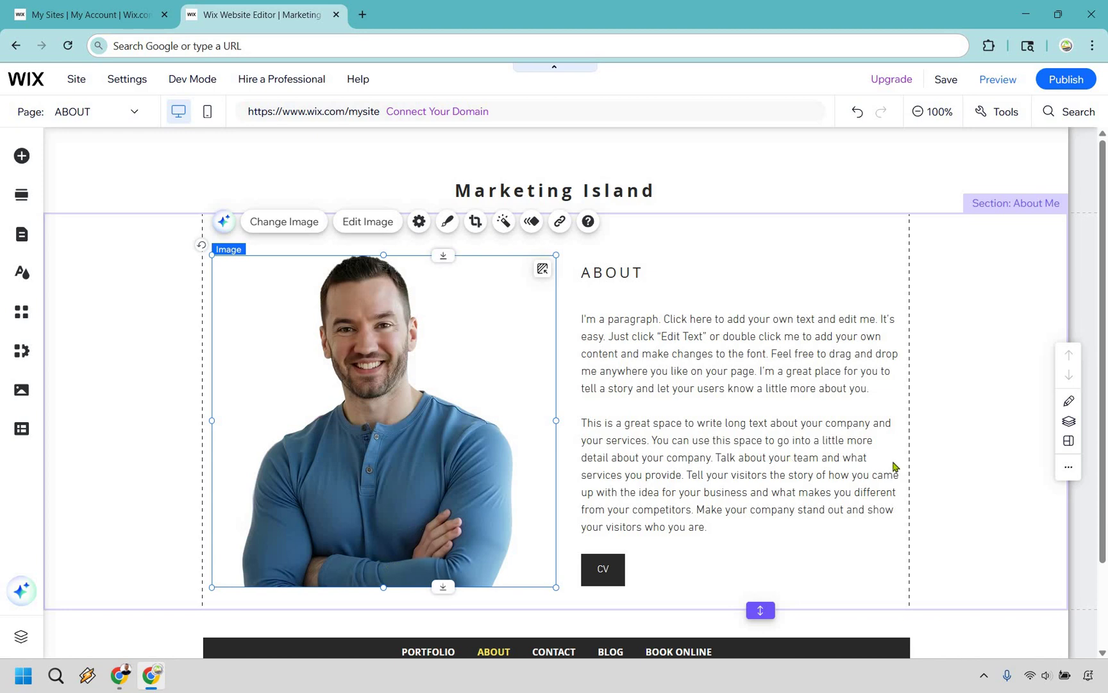
pyautogui.press('Escape')
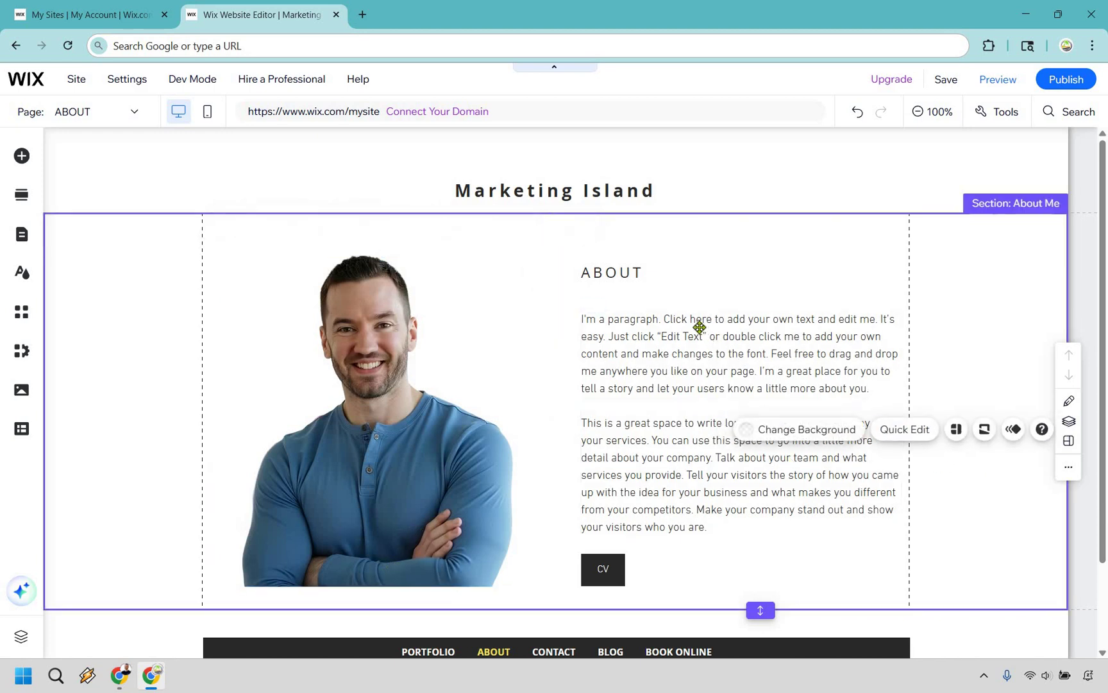
# - Replace the placeholder paragraph under the ABOUT heading with the text "Change it"
pyautogui.click(688, 331)
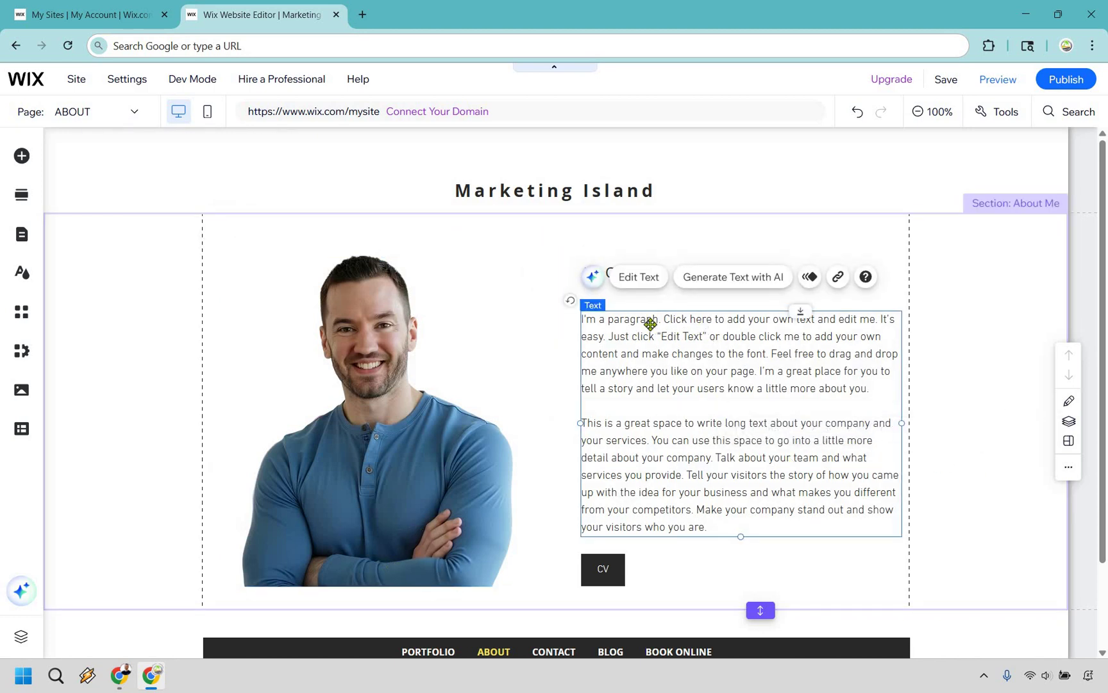
pyautogui.doubleClick(689, 346)
pyautogui.write('Change it')
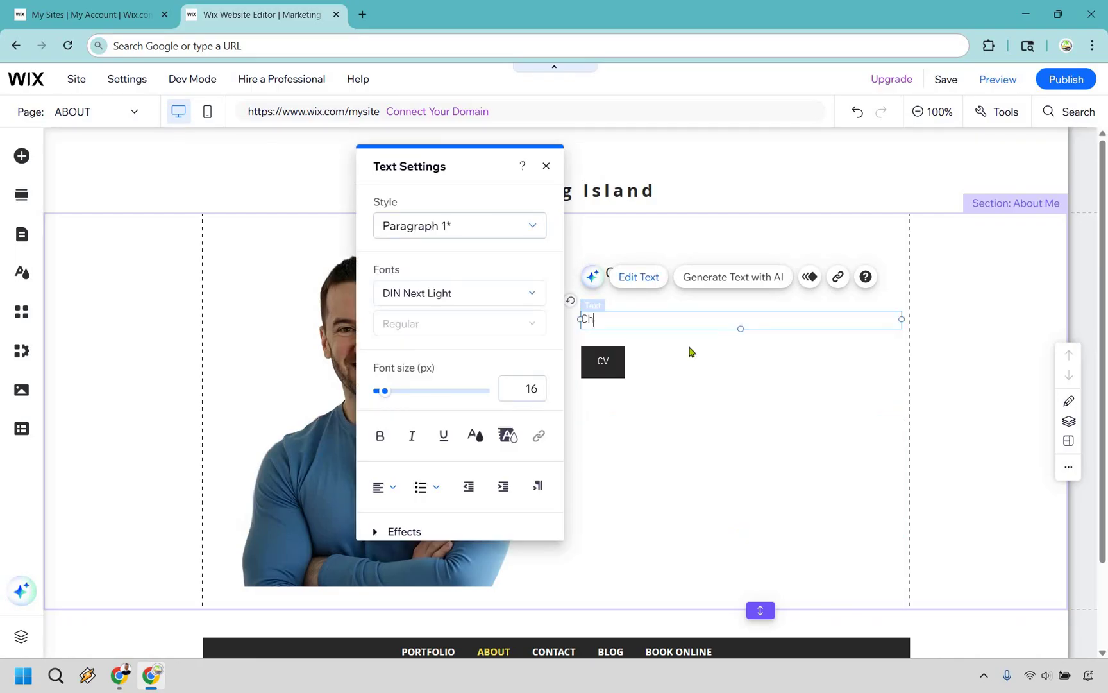
pyautogui.click(843, 408)
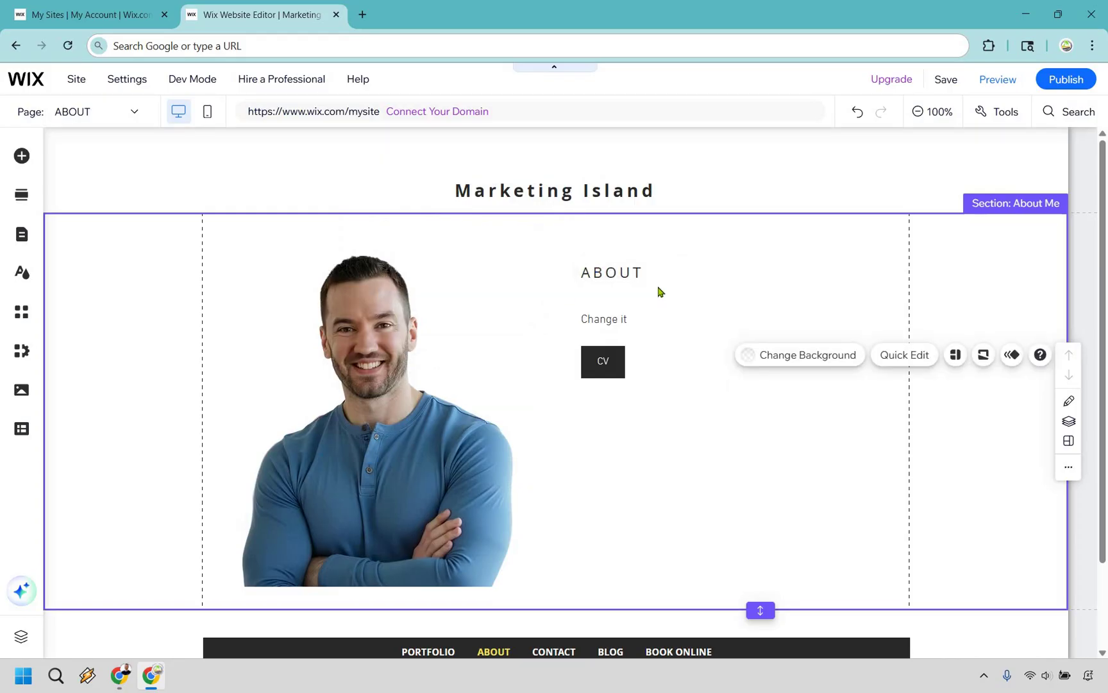
# - Delete the CV button below the About text
pyautogui.scroll(-1, 606, 286)
pyautogui.click(609, 295)
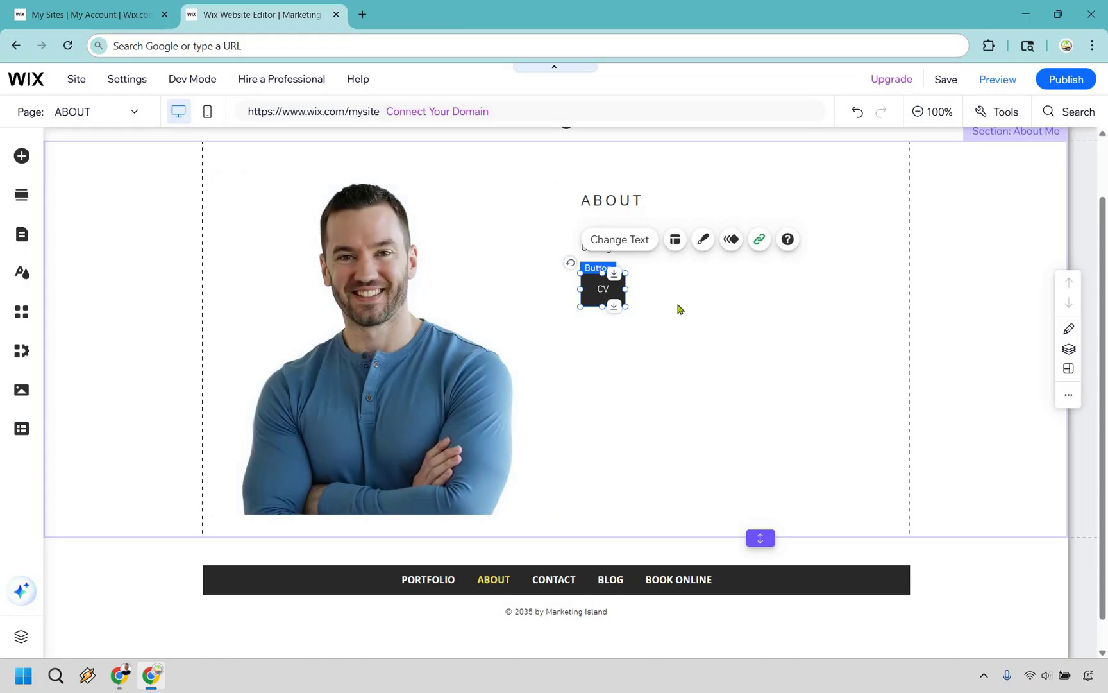
pyautogui.press('Delete')
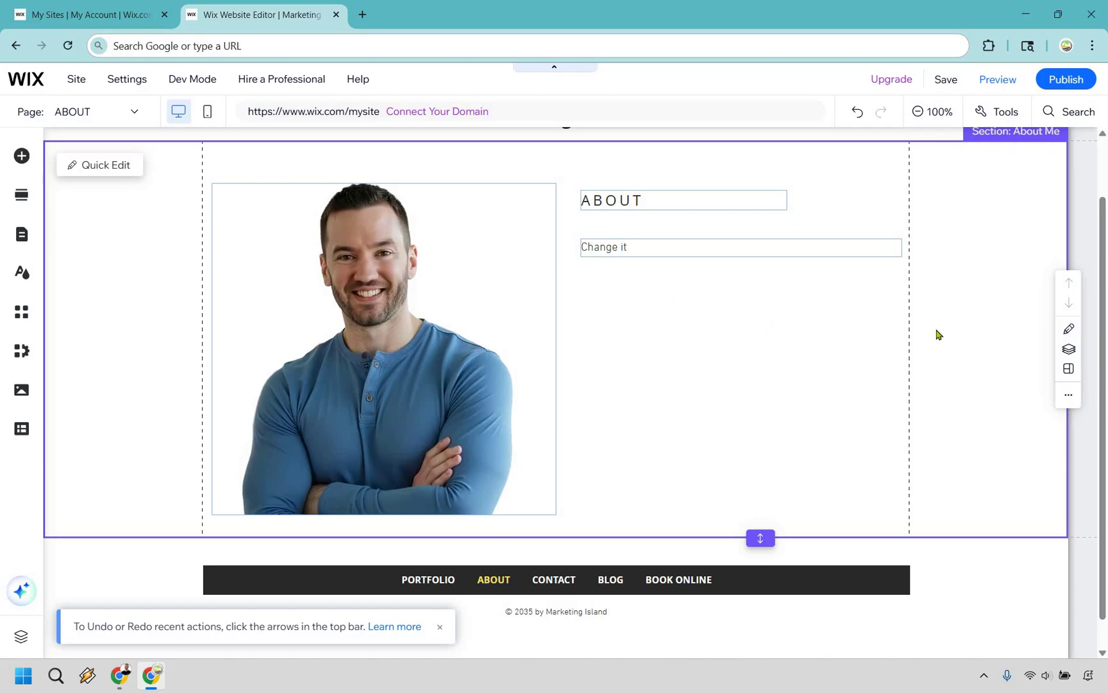
# - Save the site with the free Wix.com domain ending in "marketing-island" and close the save confirmation
pyautogui.click(945, 79)
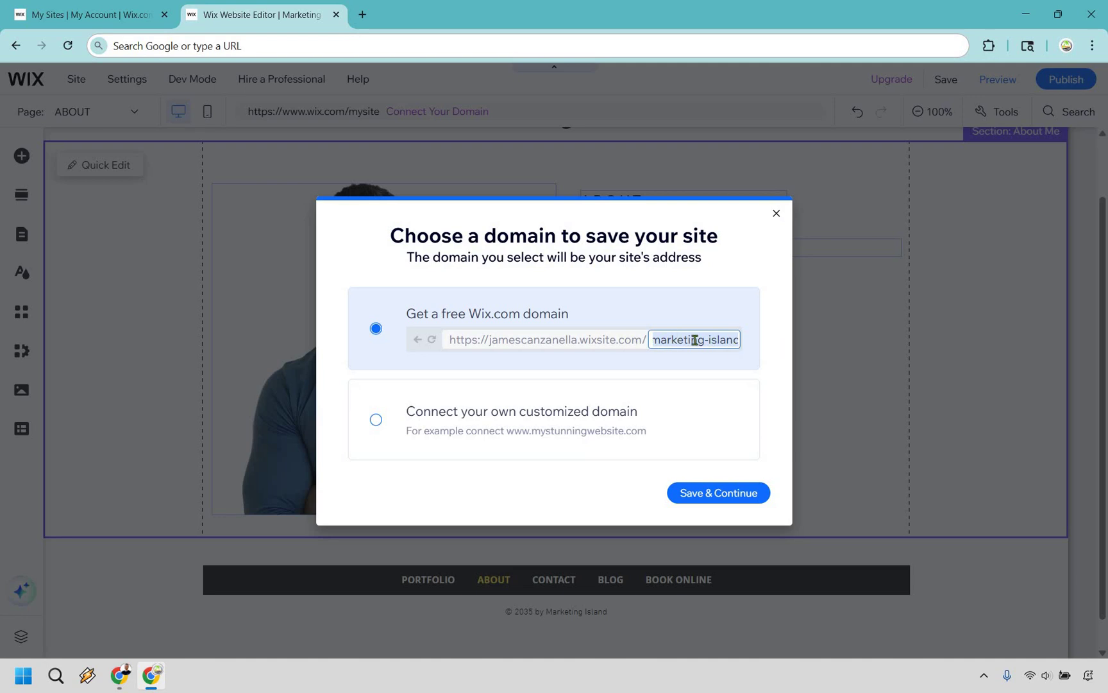
pyautogui.click(734, 500)
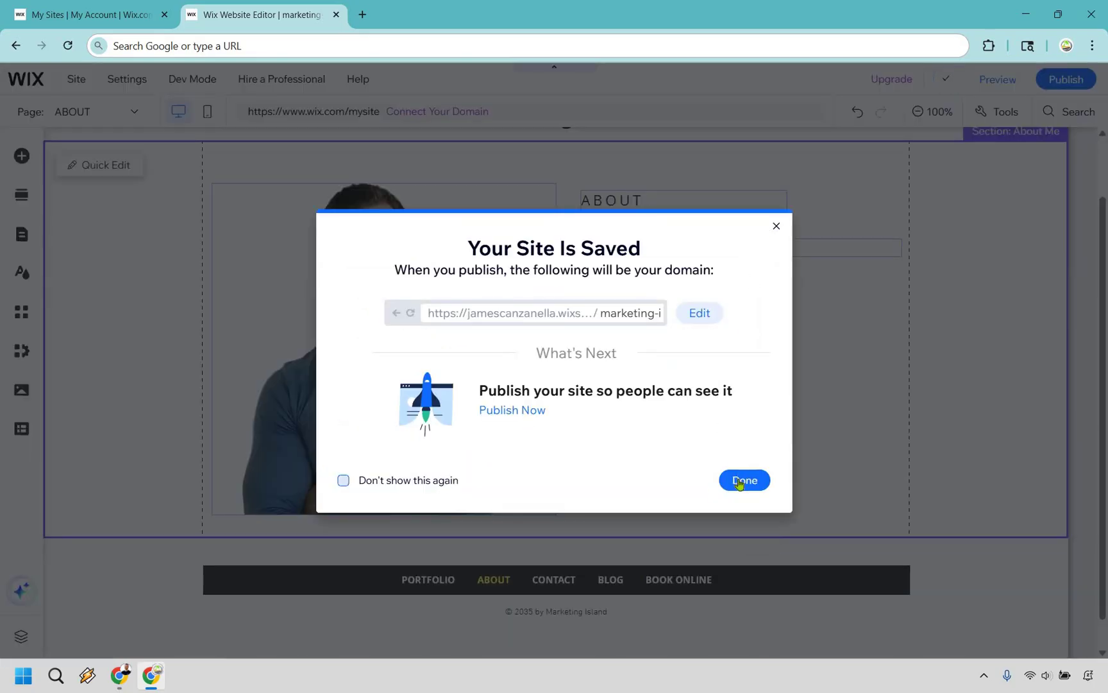
pyautogui.click(739, 481)
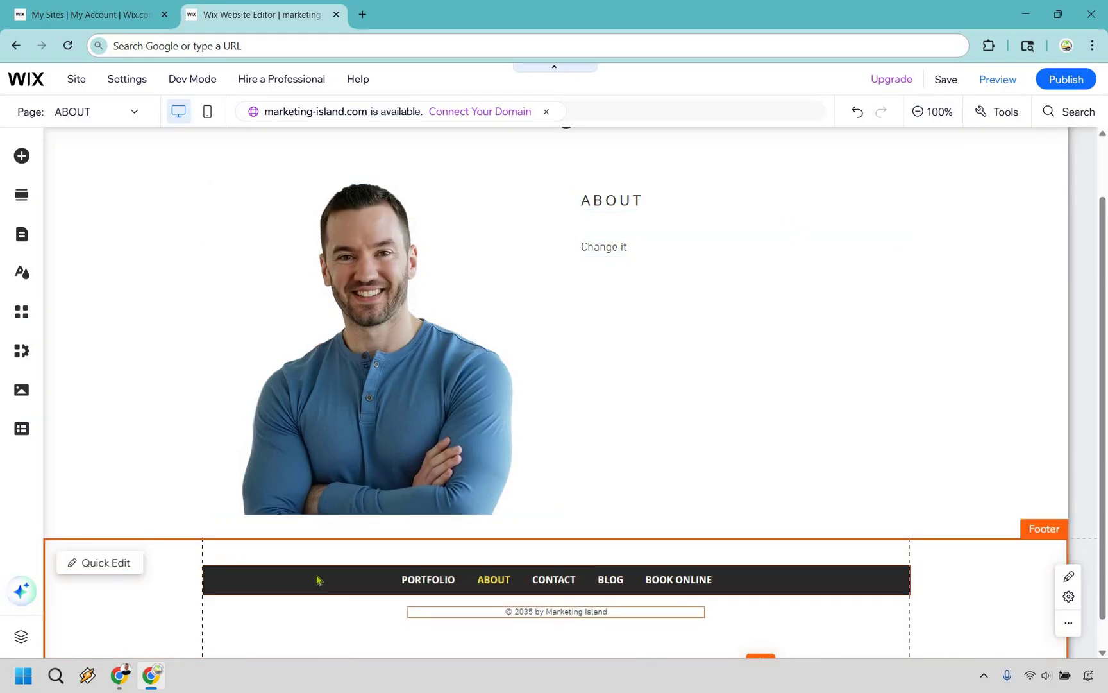
# - Open the CONTACT page from the footer menu's page list and delete its empty form placeholder
pyautogui.click(287, 555)
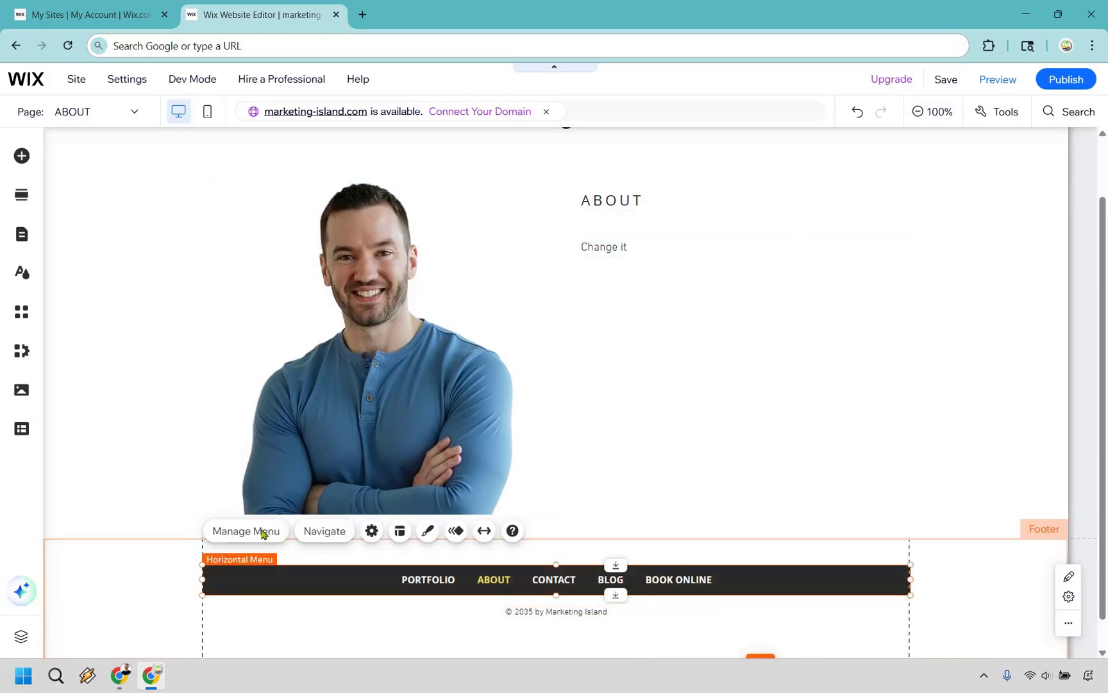
pyautogui.click(262, 531)
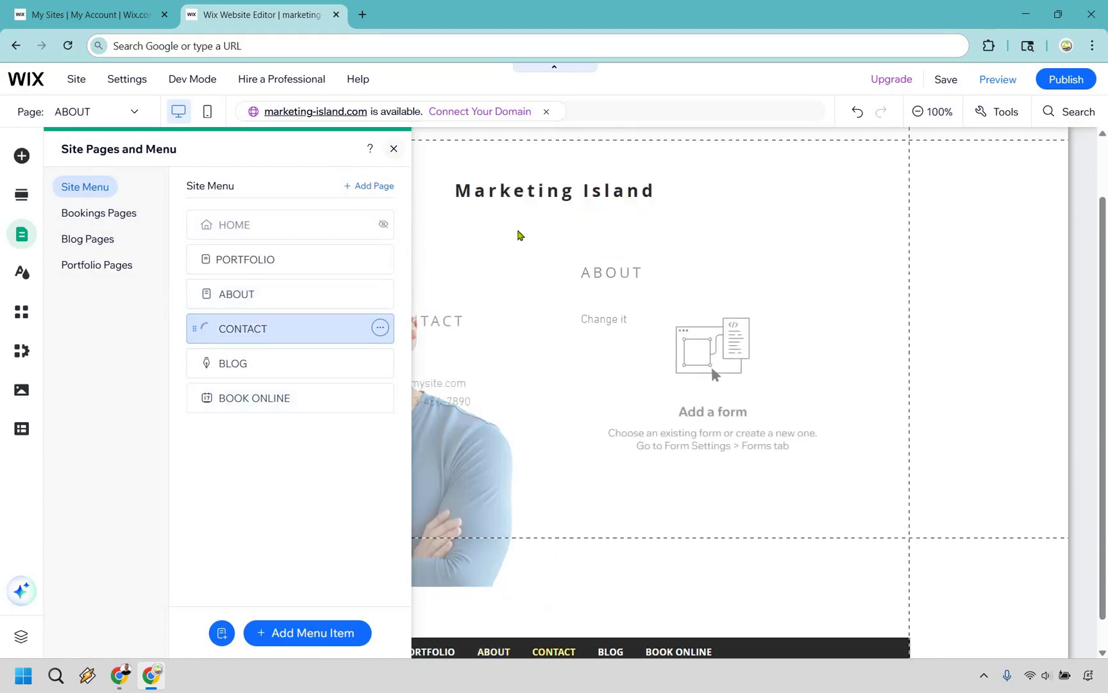
pyautogui.click(713, 359)
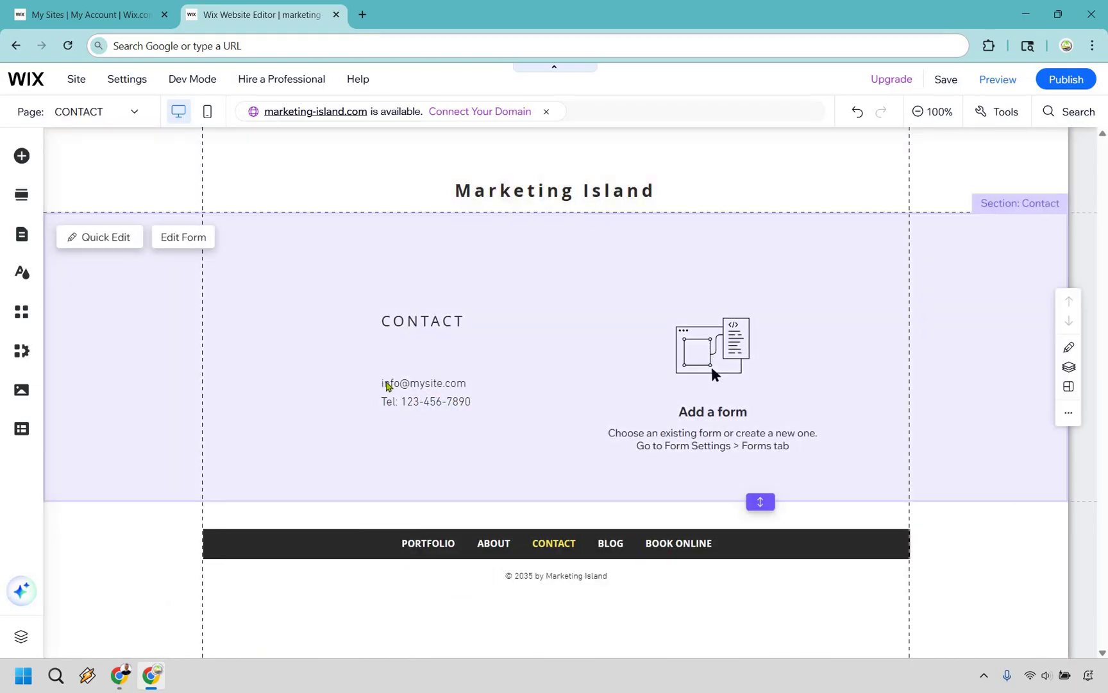
pyautogui.click(318, 424)
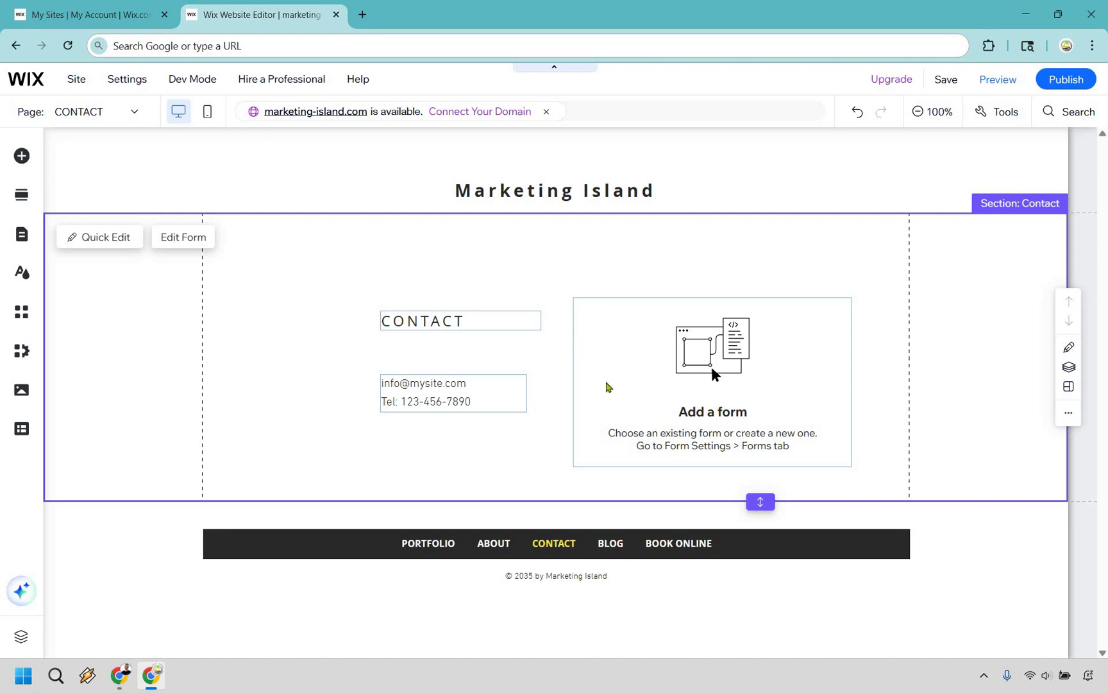
pyautogui.click(713, 374)
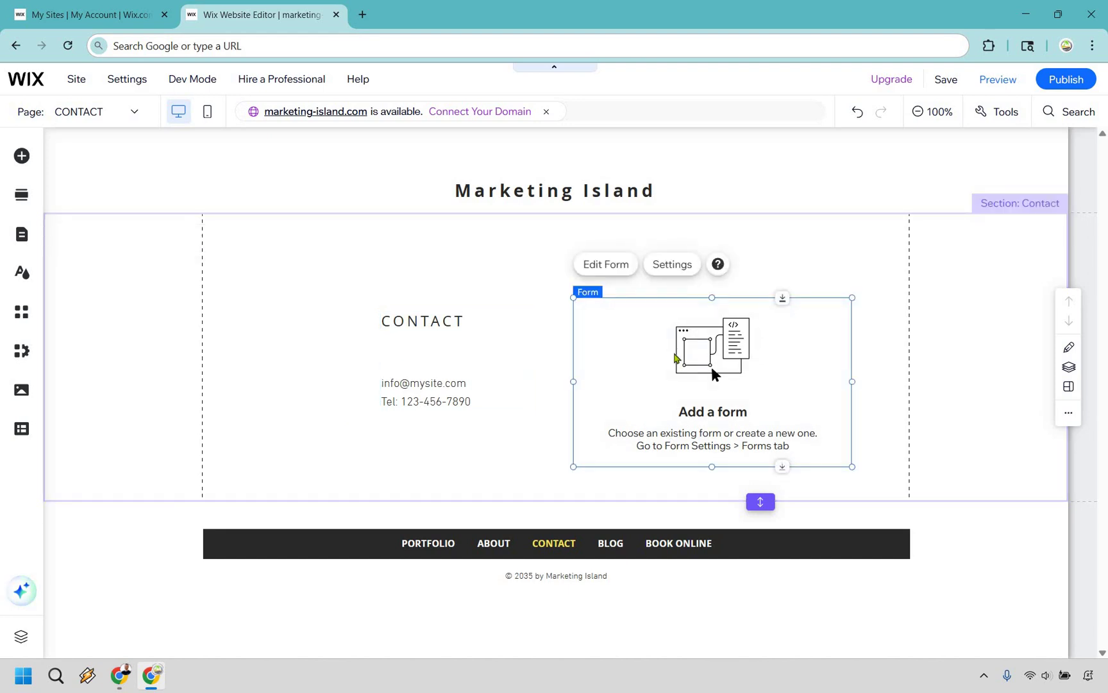
pyautogui.press('Delete')
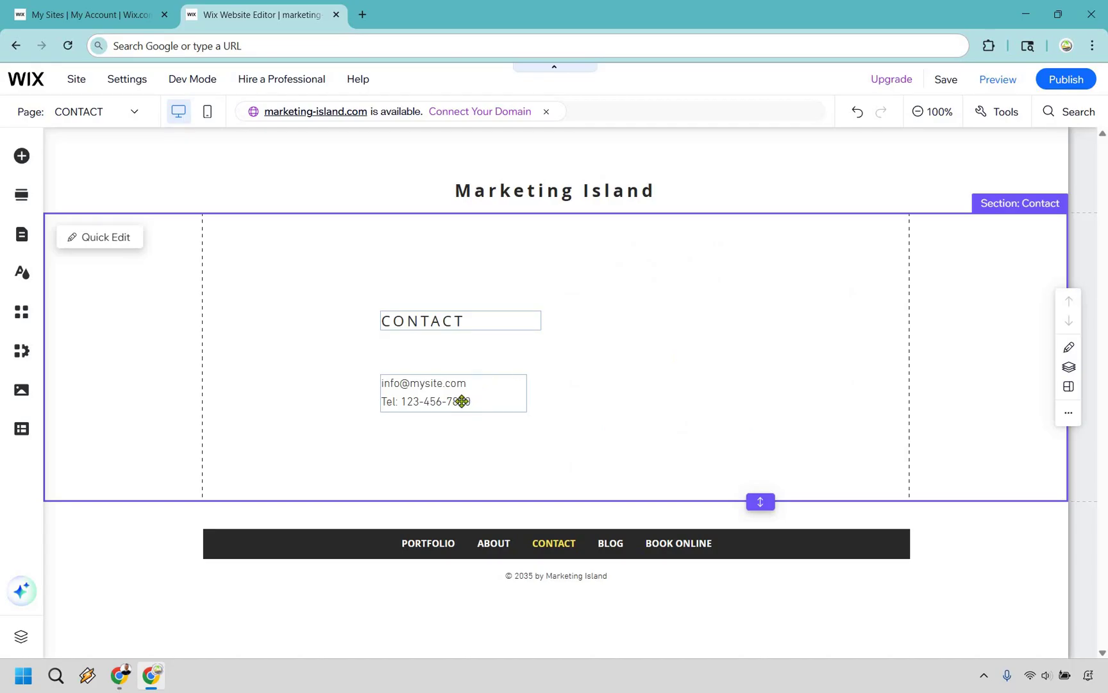
# - Remove the telephone line from the contact details text so only the email line is kept
pyautogui.click(462, 401)
pyautogui.doubleClick(481, 401)
pyautogui.click(466, 401)
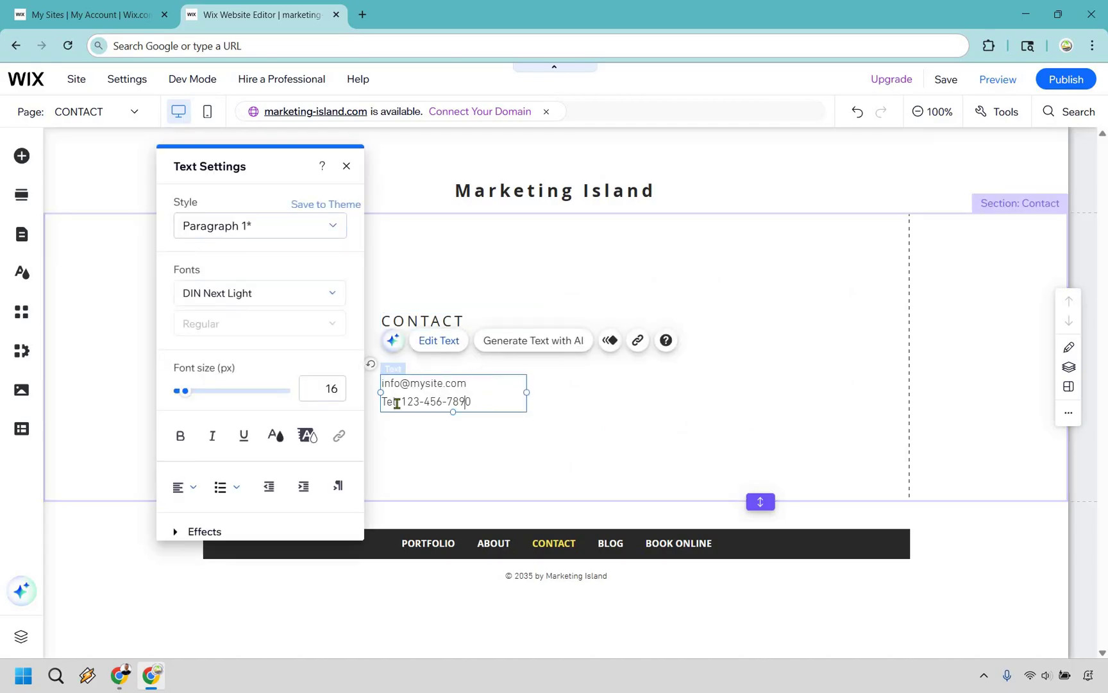
pyautogui.hotkey('shift', 'End')
pyautogui.hotkey('ctrl', 'shift', 'Left')
pyautogui.hotkey('ctrl', 'shift', 'Left')
pyautogui.hotkey('ctrl', 'shift', 'Left')
pyautogui.press('BackSpace')
pyautogui.press('BackSpace')
pyautogui.press('BackSpace')
pyautogui.press('BackSpace')
pyautogui.press('BackSpace')
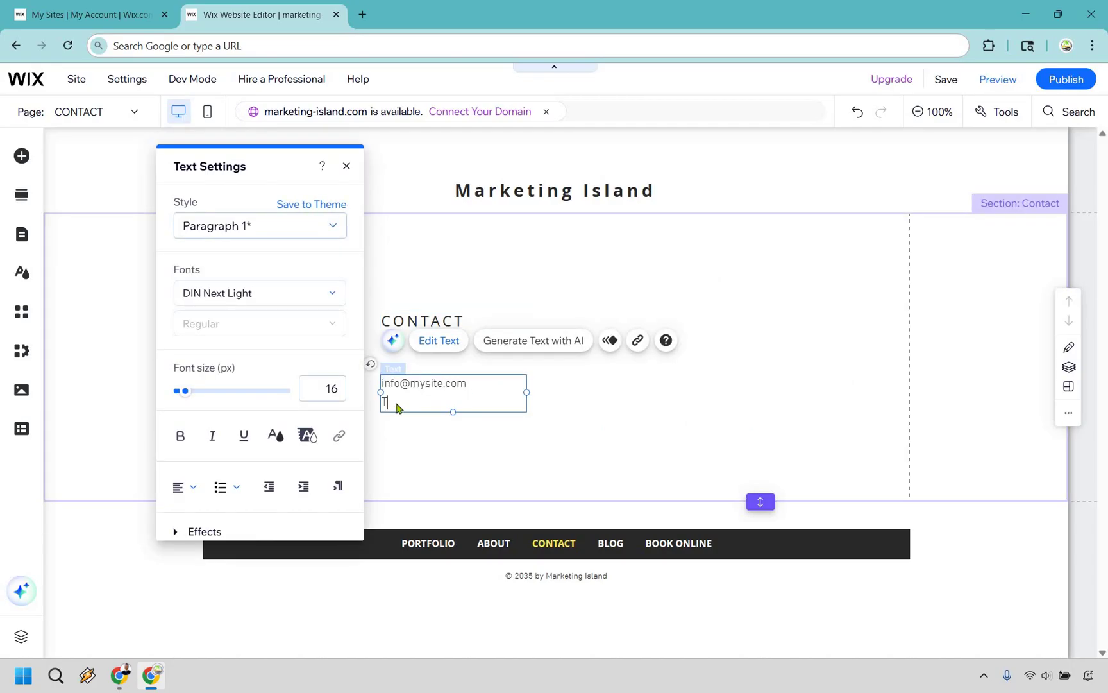
pyautogui.press('BackSpace')
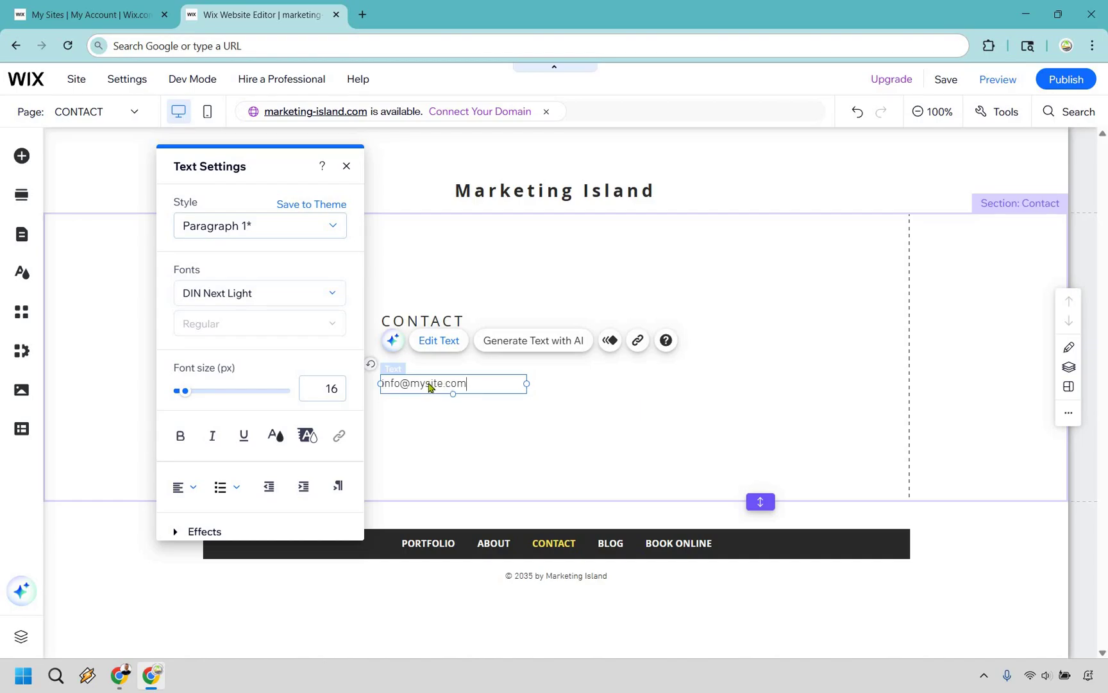
# - Move the email text up to just below the CONTACT heading
pyautogui.click(428, 359)
pyautogui.hotkey('shift', 'Up')
pyautogui.hotkey('shift', 'Up')
pyautogui.hotkey('shift', 'Up')
pyautogui.hotkey('shift', 'Up')
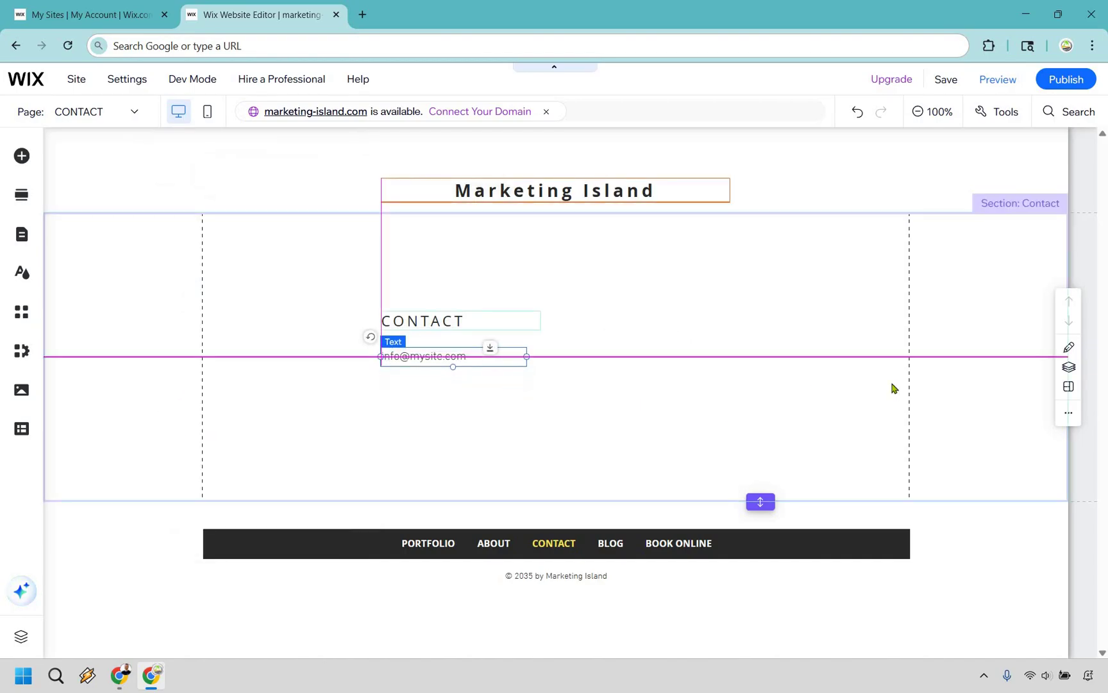
pyautogui.click(913, 383)
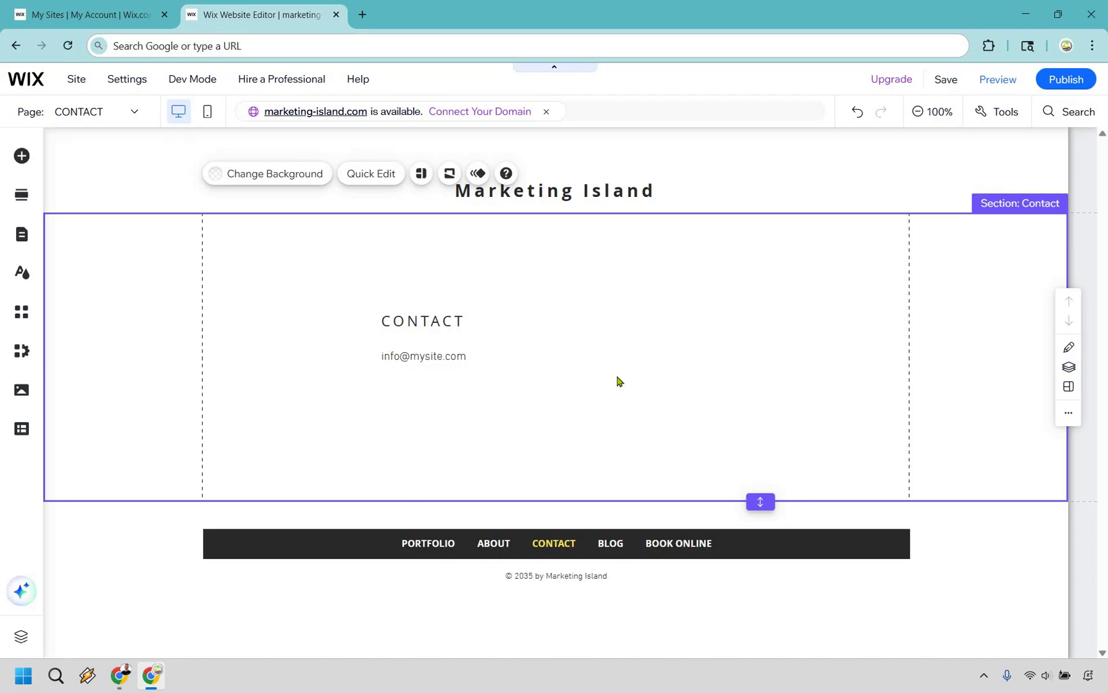
# - Link the email text under CONTACT to an email, entering the contact email address and the subject "A question.."
pyautogui.click(445, 356)
pyautogui.doubleClick(467, 359)
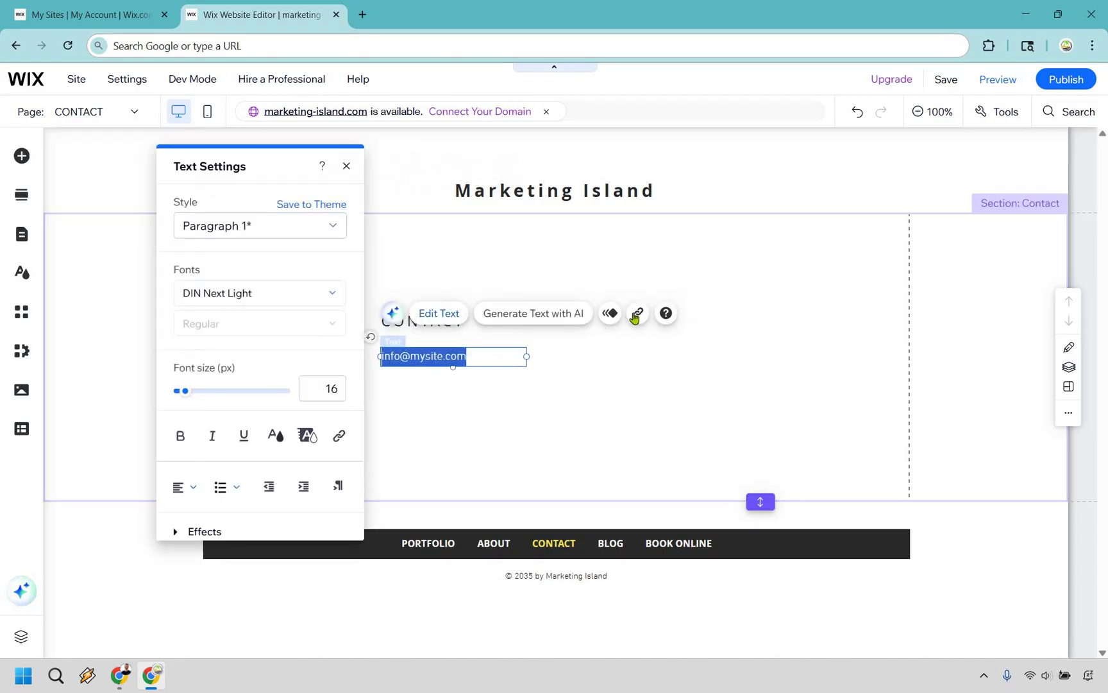
pyautogui.click(637, 315)
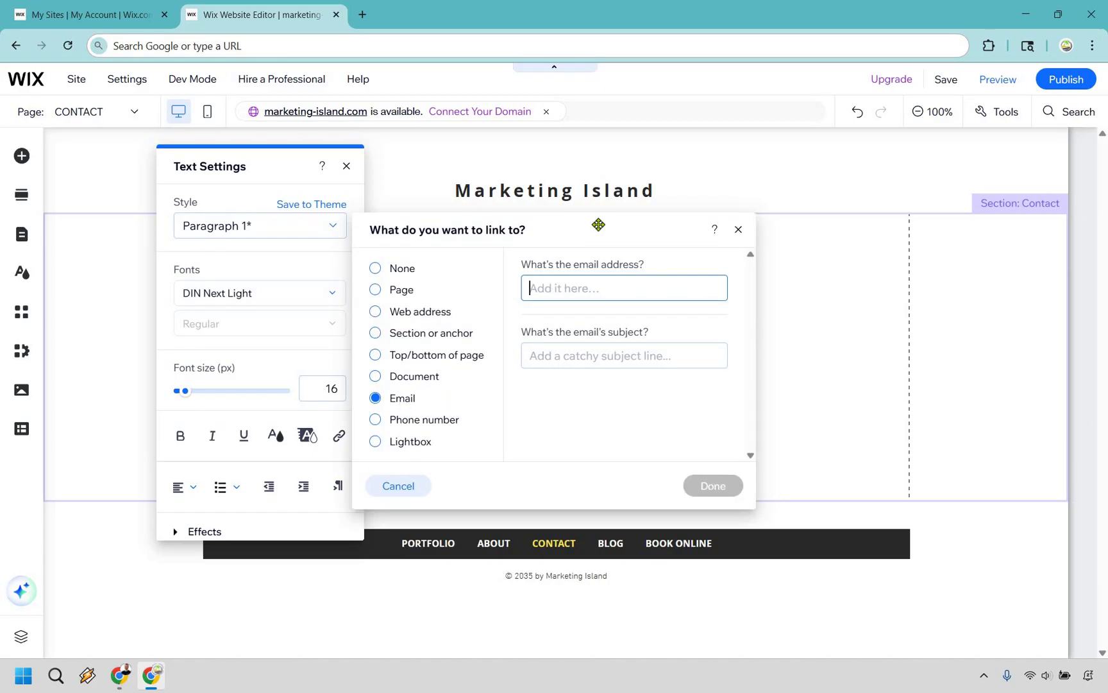
pyautogui.write('your@email')
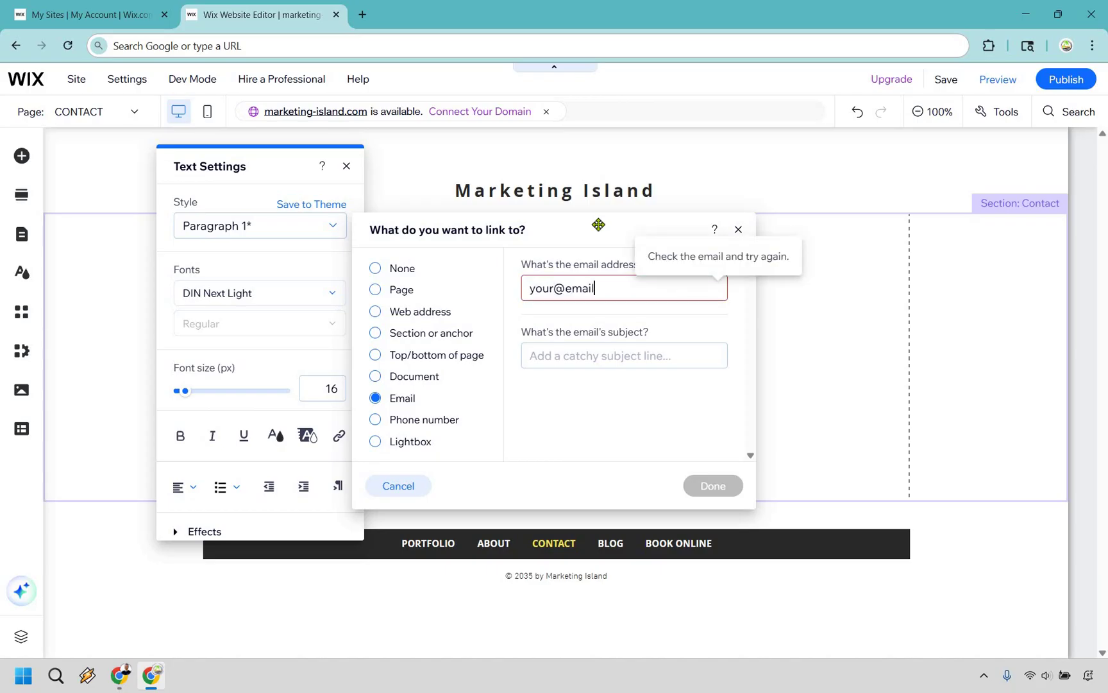
pyautogui.write('.com')
pyautogui.click(596, 356)
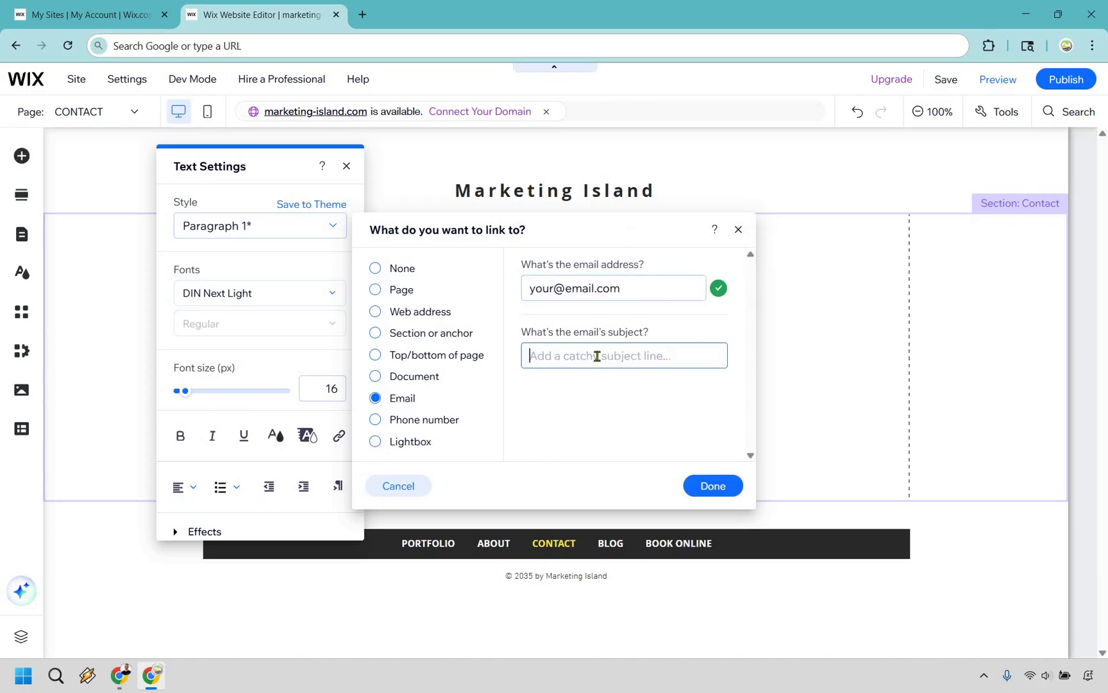
pyautogui.write('A question')
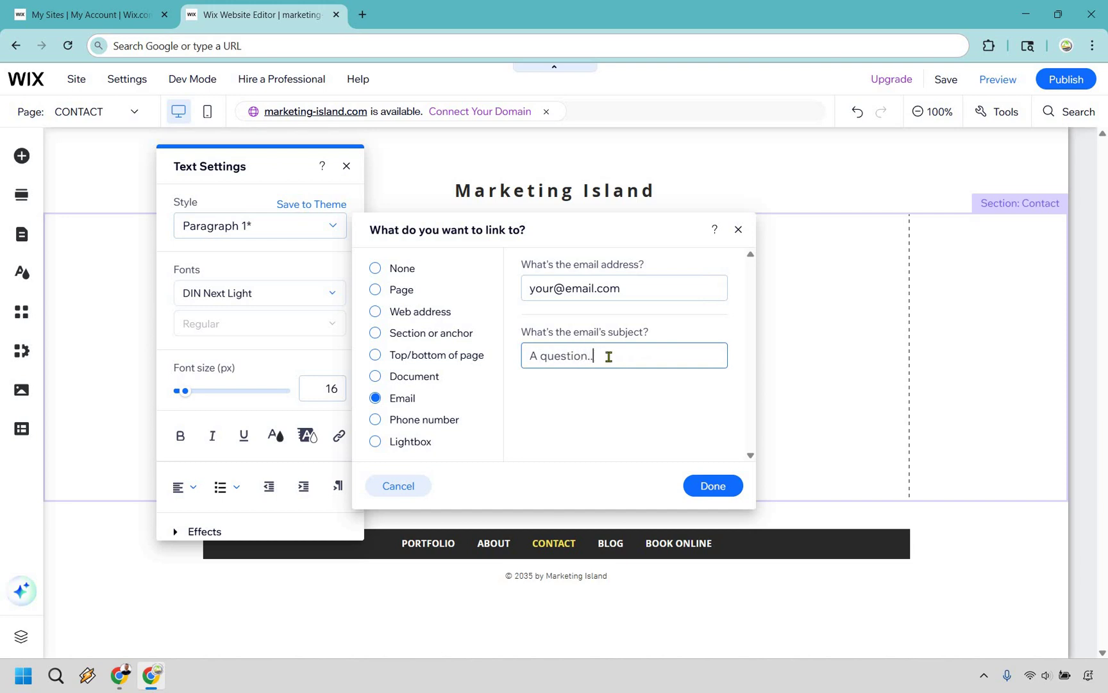
pyautogui.write('..')
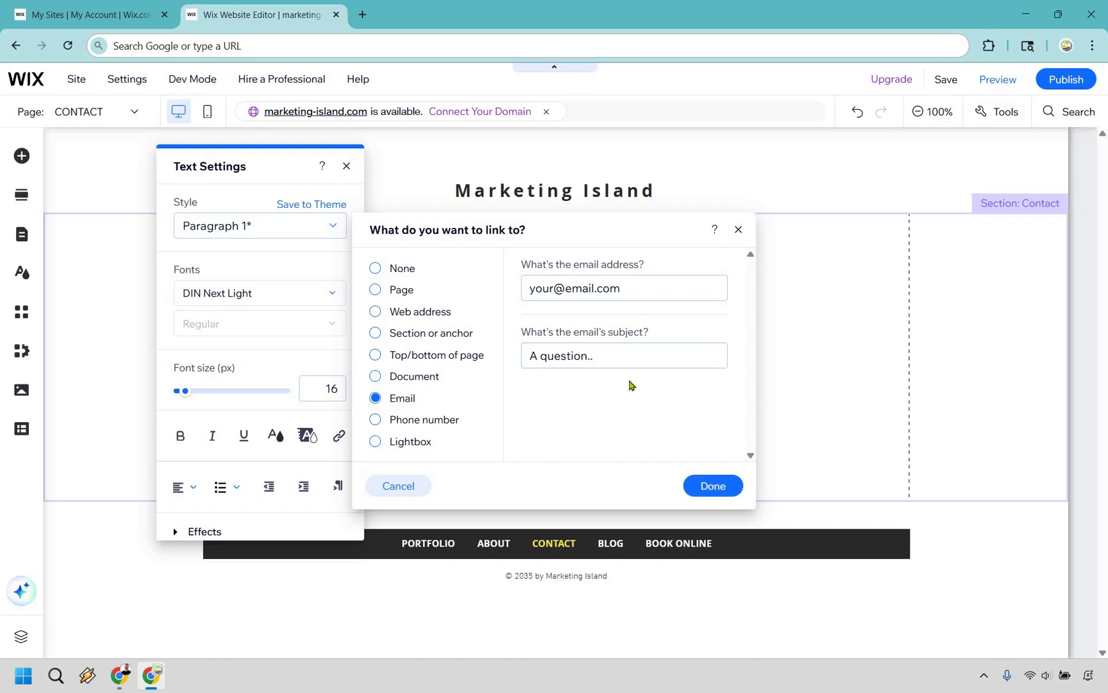
pyautogui.press('Return')
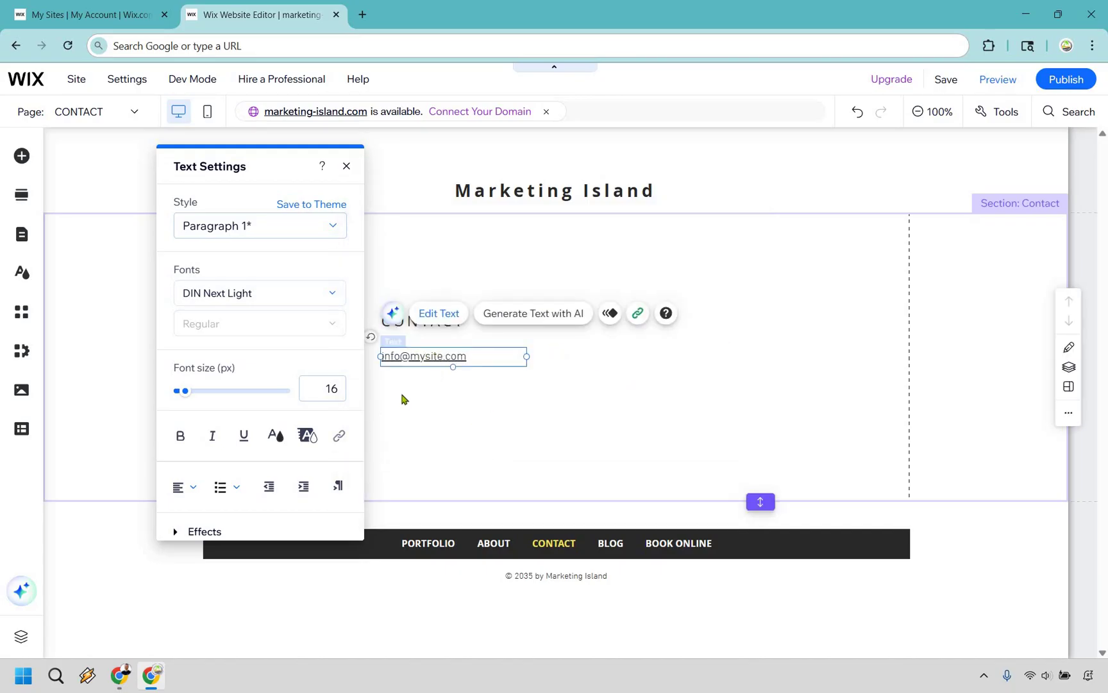
pyautogui.press('Escape')
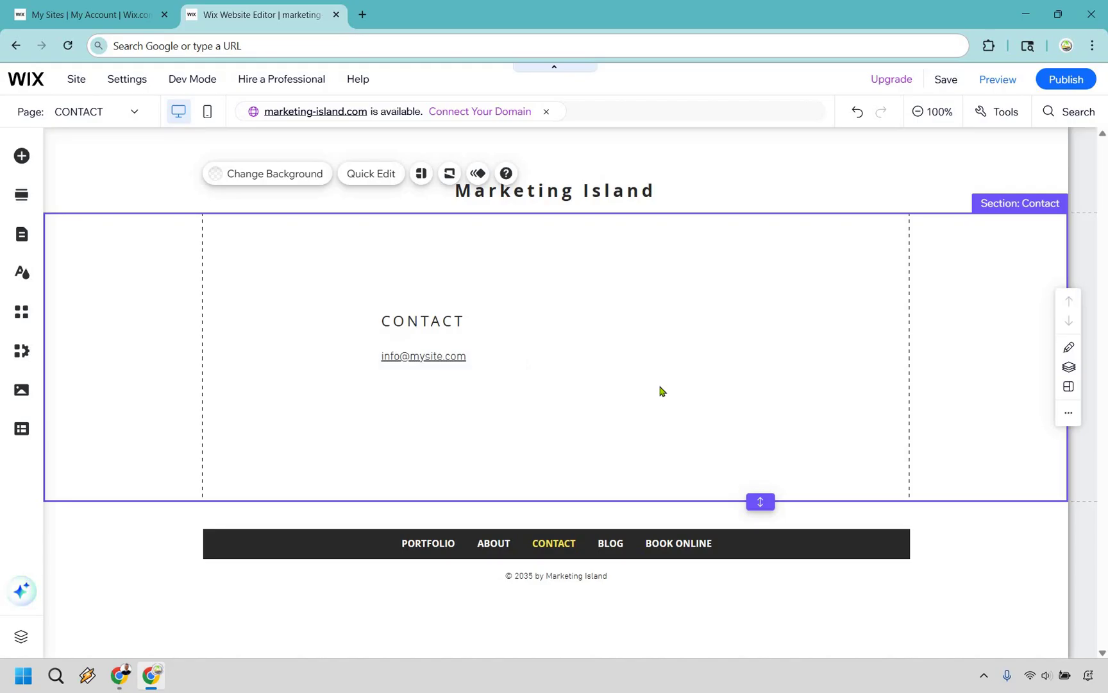
# - Delete the BLOG page from the site menu together with the Wix Blog app
pyautogui.click(352, 545)
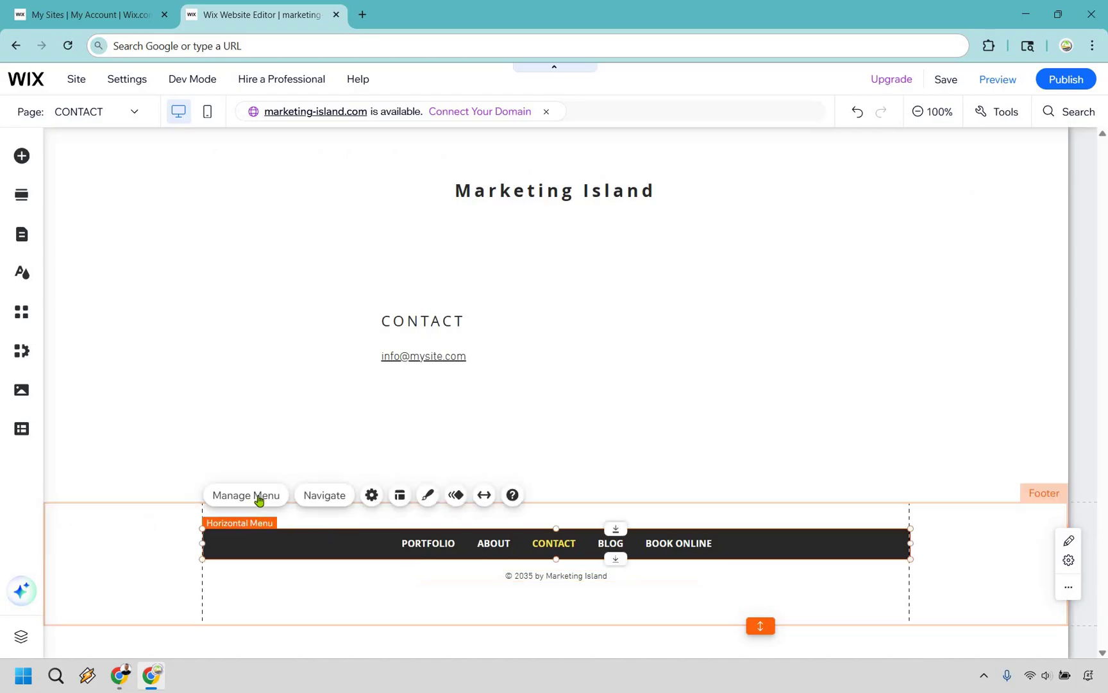
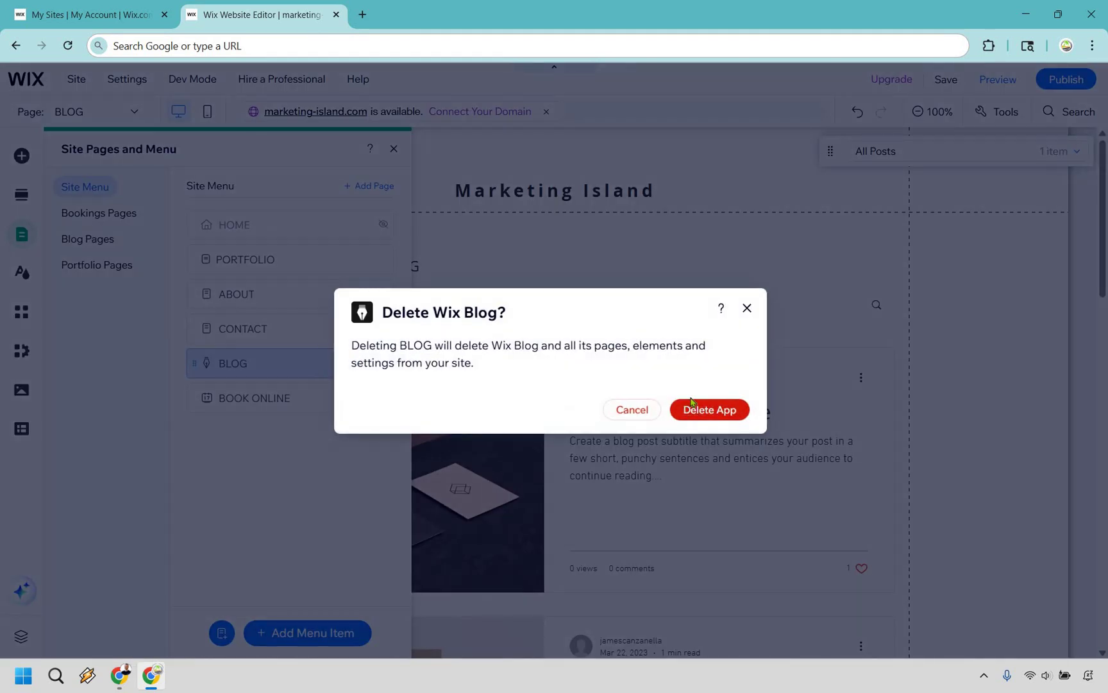
pyautogui.click(693, 409)
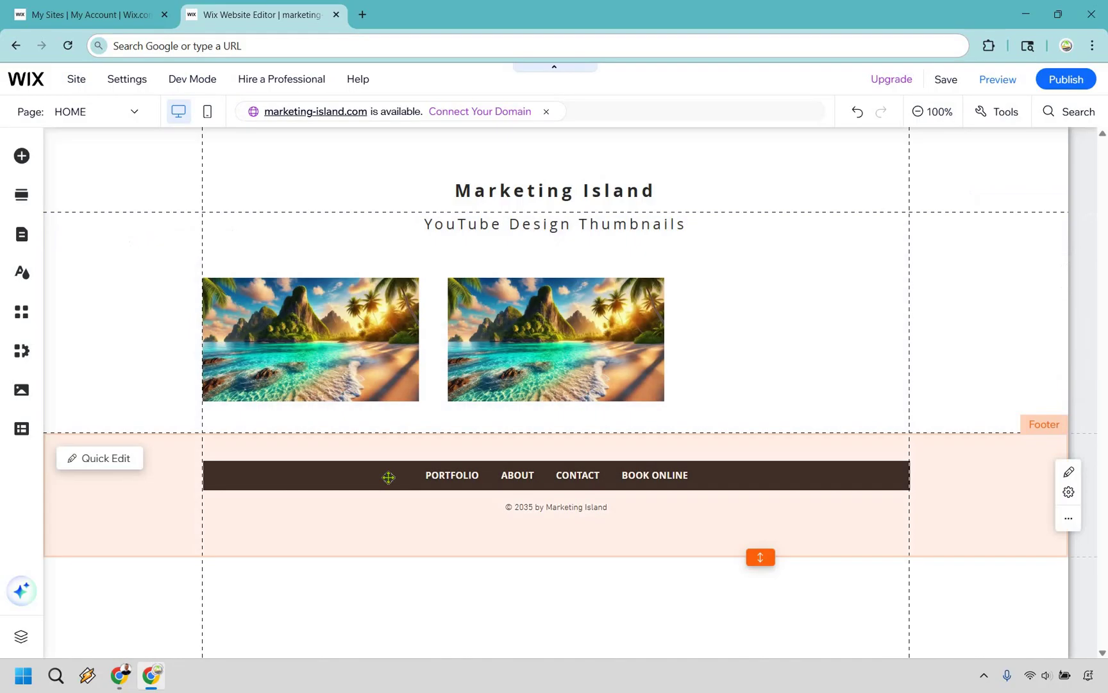
# - Open the BOOK ONLINE page from the footer menu's page list
pyautogui.click(320, 464)
pyautogui.click(320, 464)
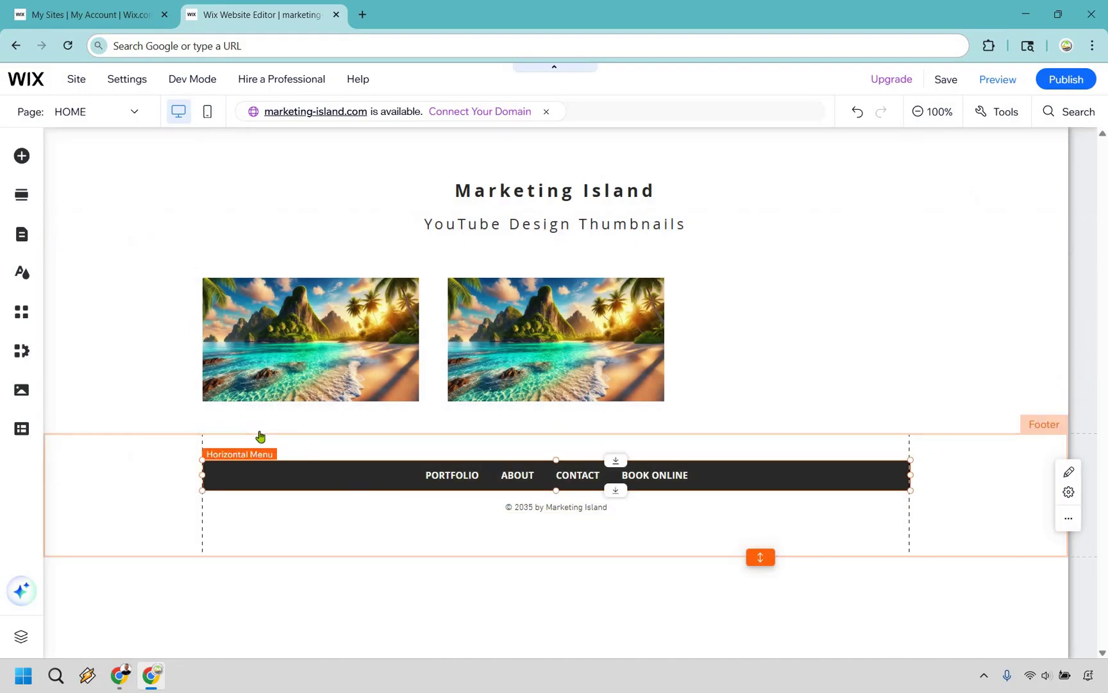
pyautogui.click(245, 426)
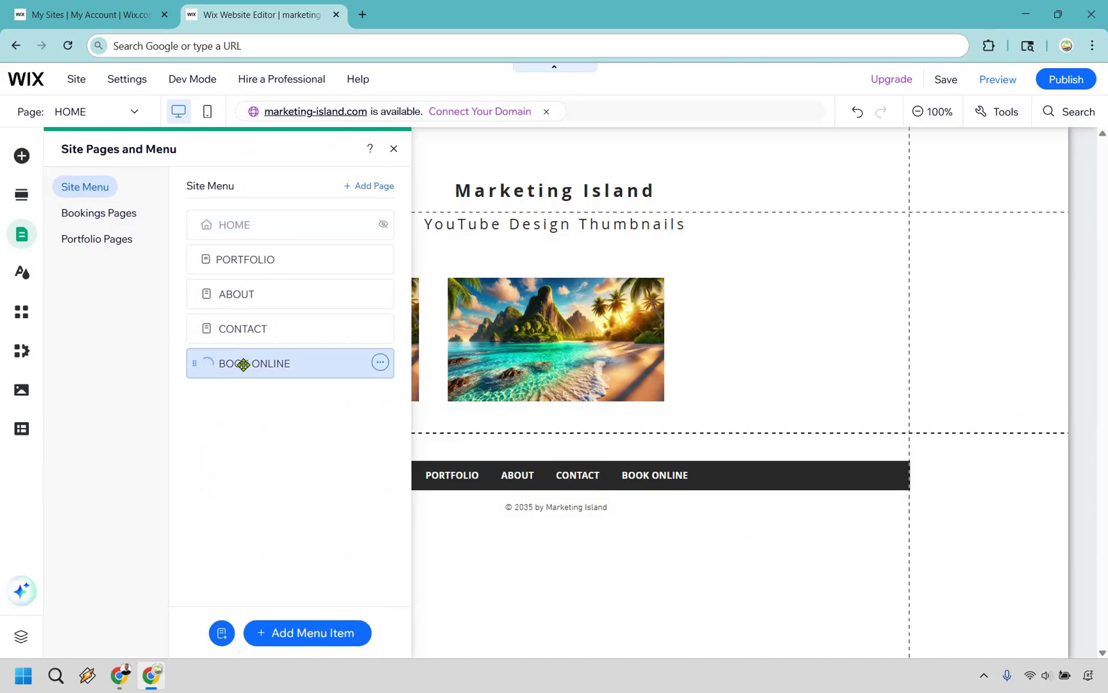
pyautogui.click(995, 508)
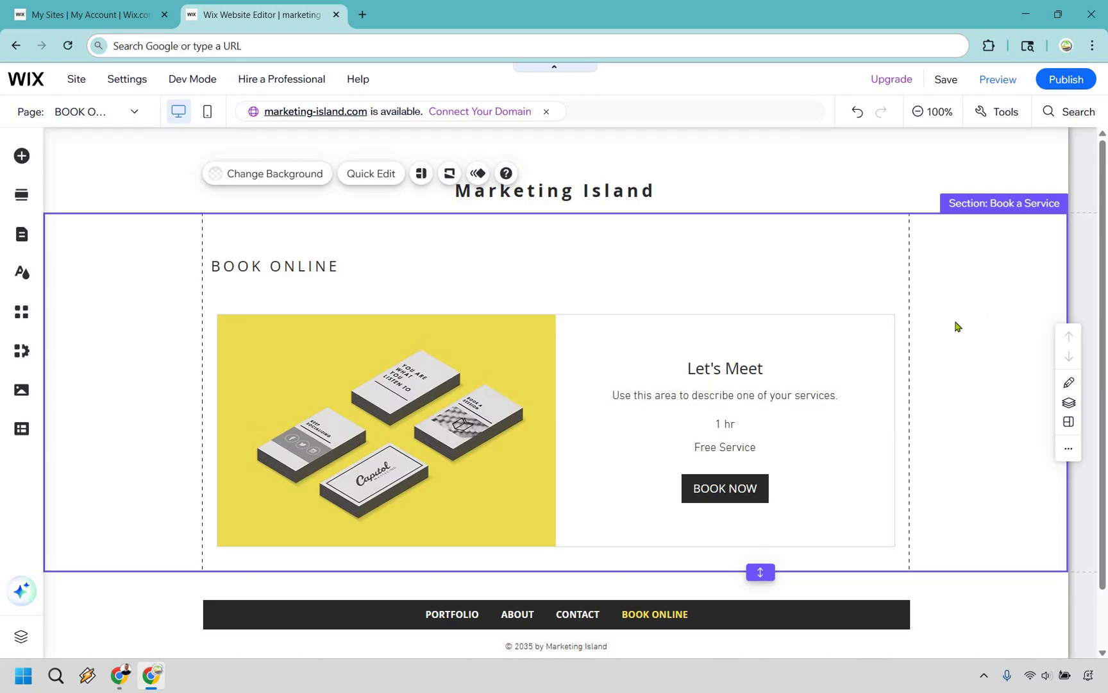
# - Examine the Book Online widget's service management dashboard, then return to the page and deselect the widget
pyautogui.click(580, 357)
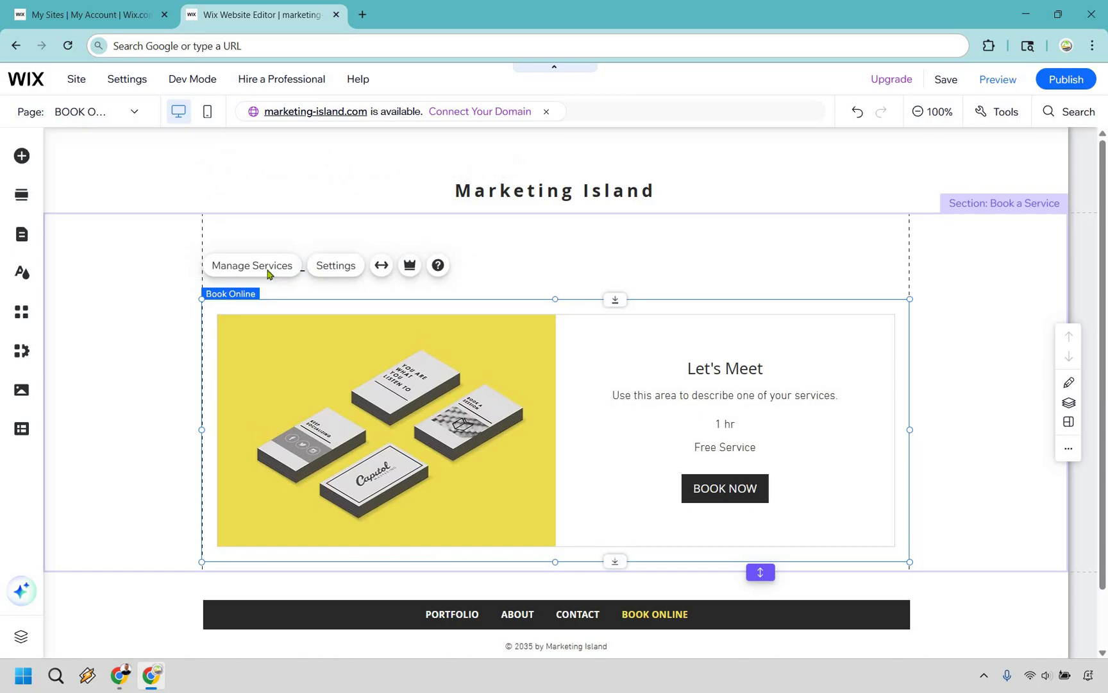
pyautogui.click(268, 272)
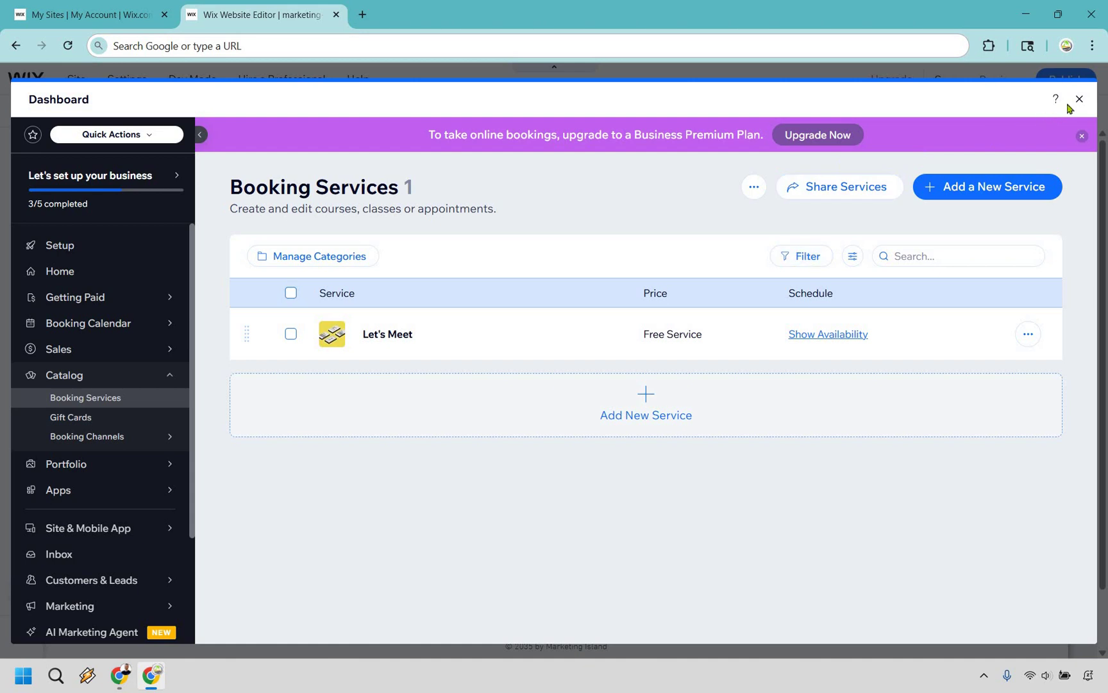
pyautogui.press('Escape')
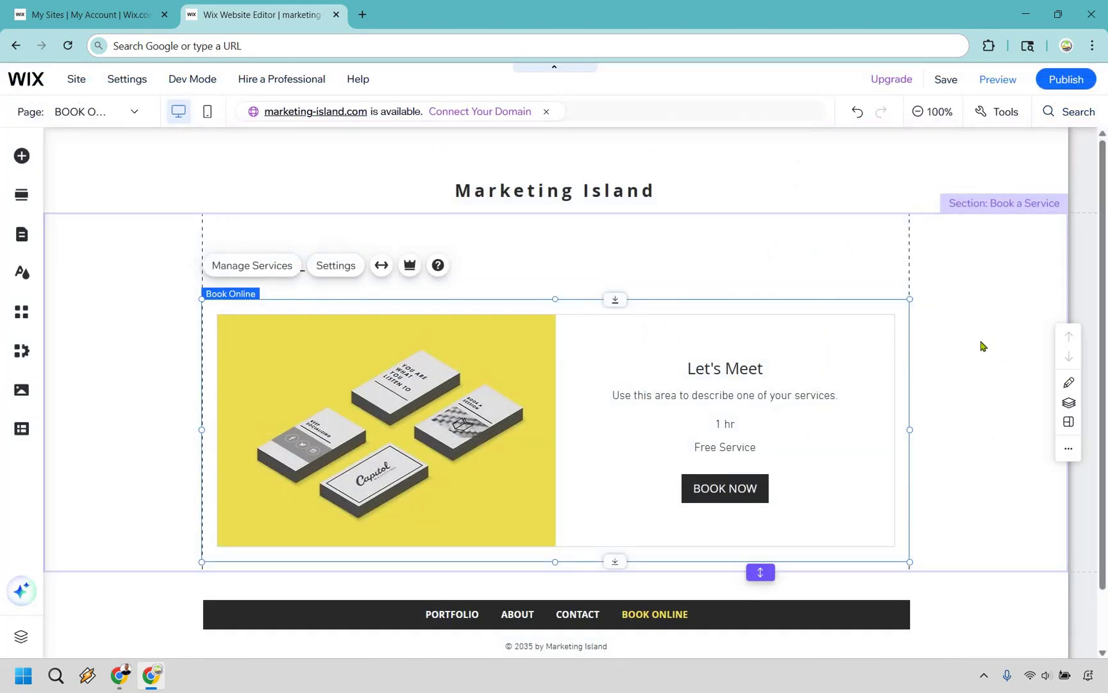
pyautogui.press('Escape')
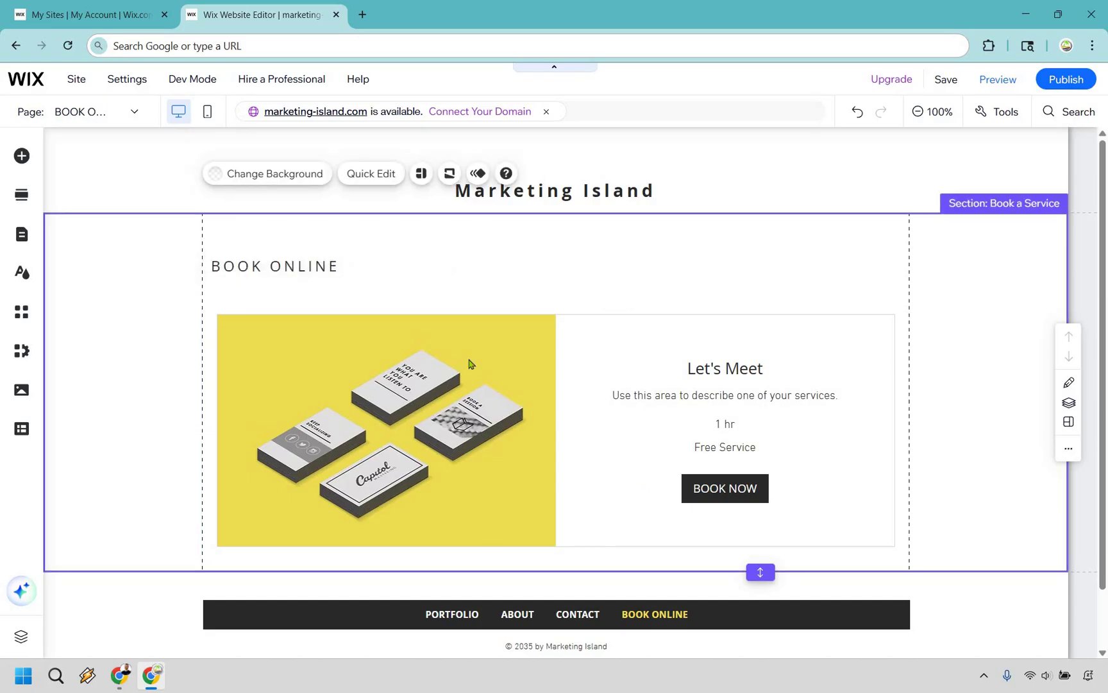
pyautogui.click(650, 352)
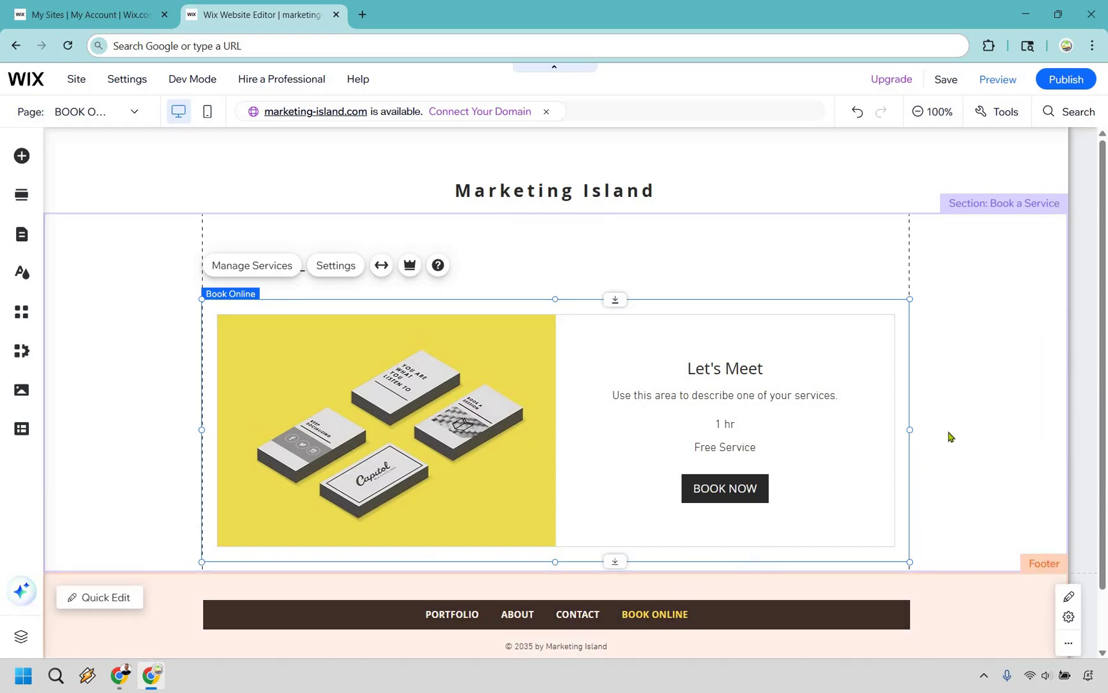
pyautogui.click(644, 359)
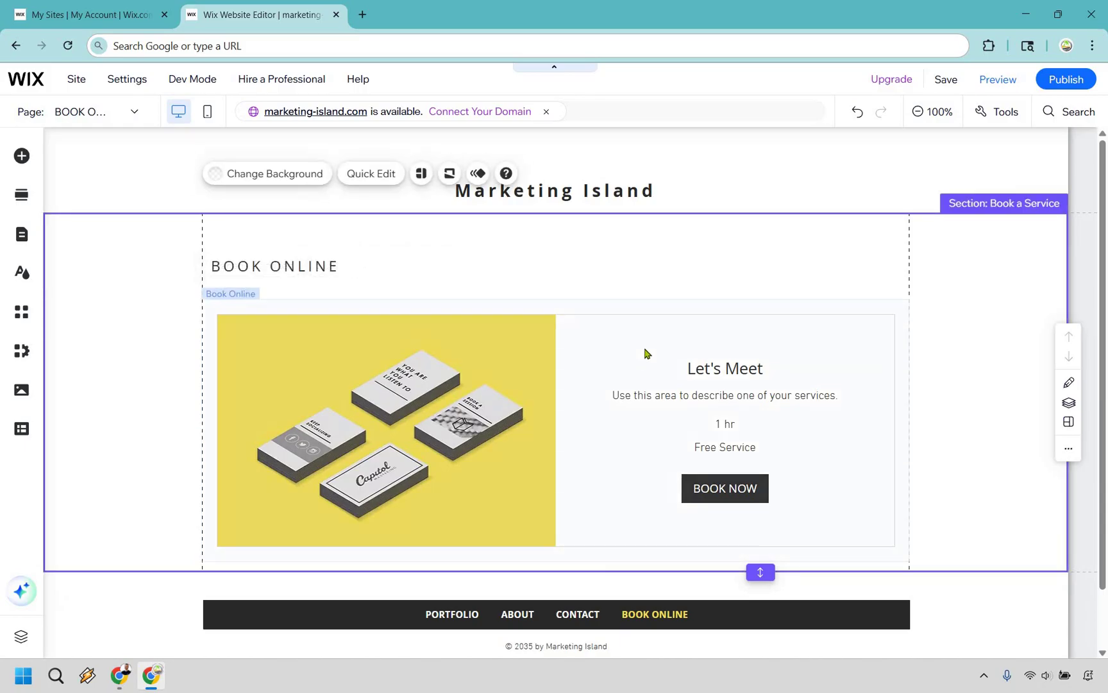
# - Save the site and publish it online
pyautogui.click(942, 89)
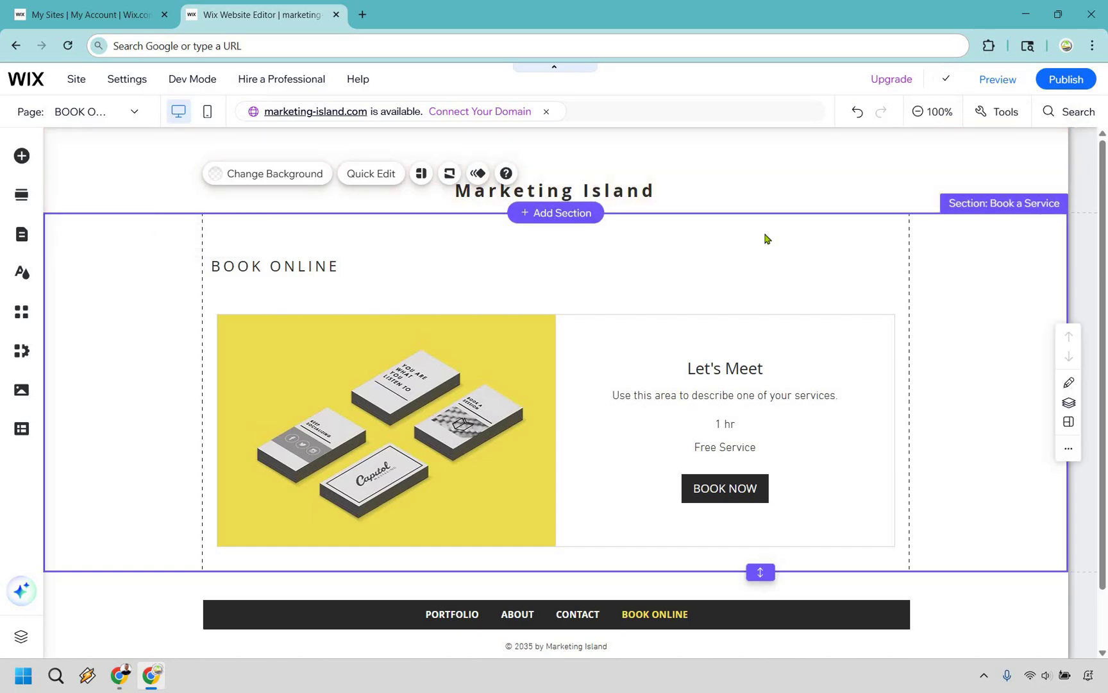
pyautogui.click(1066, 80)
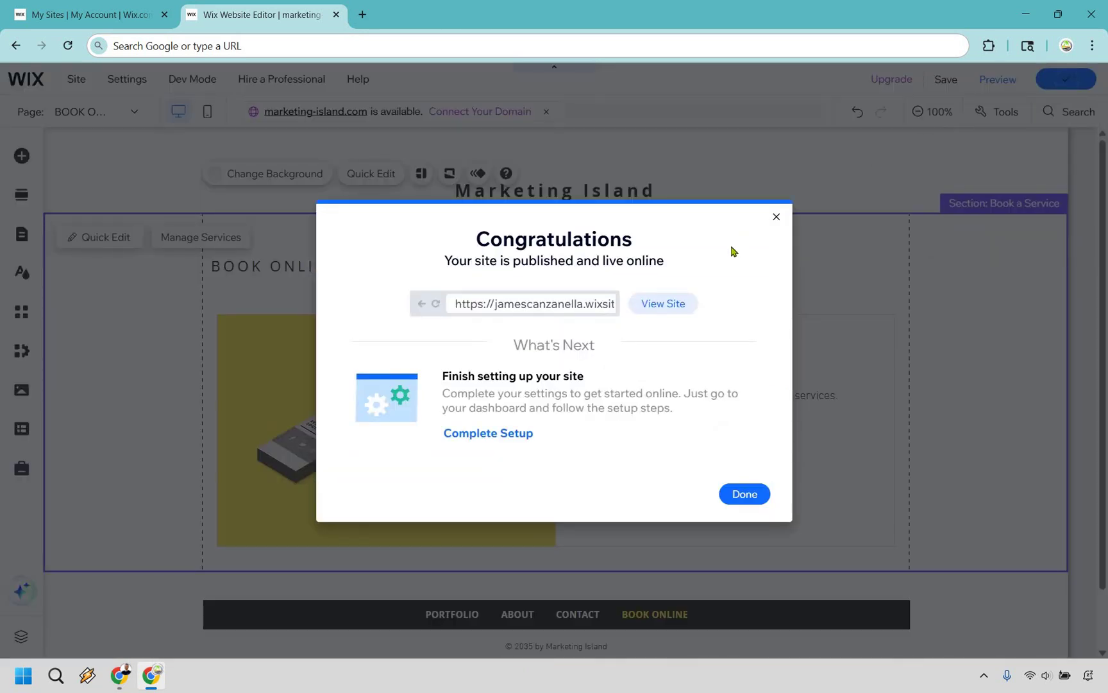
pyautogui.rightClick(657, 301)
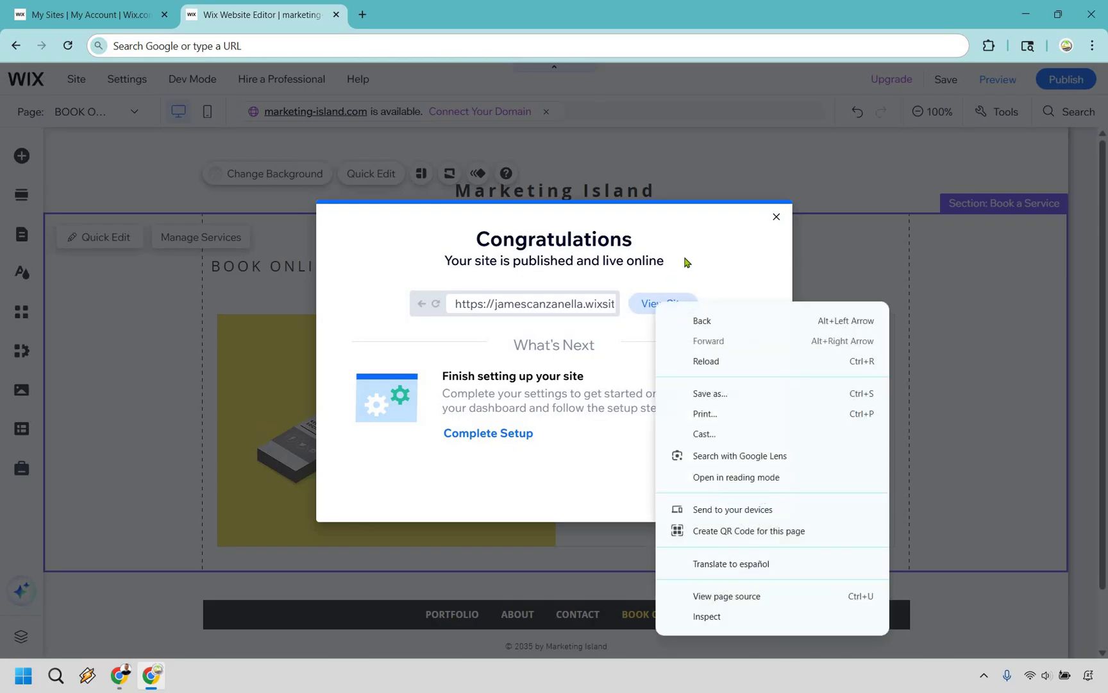
pyautogui.click(684, 262)
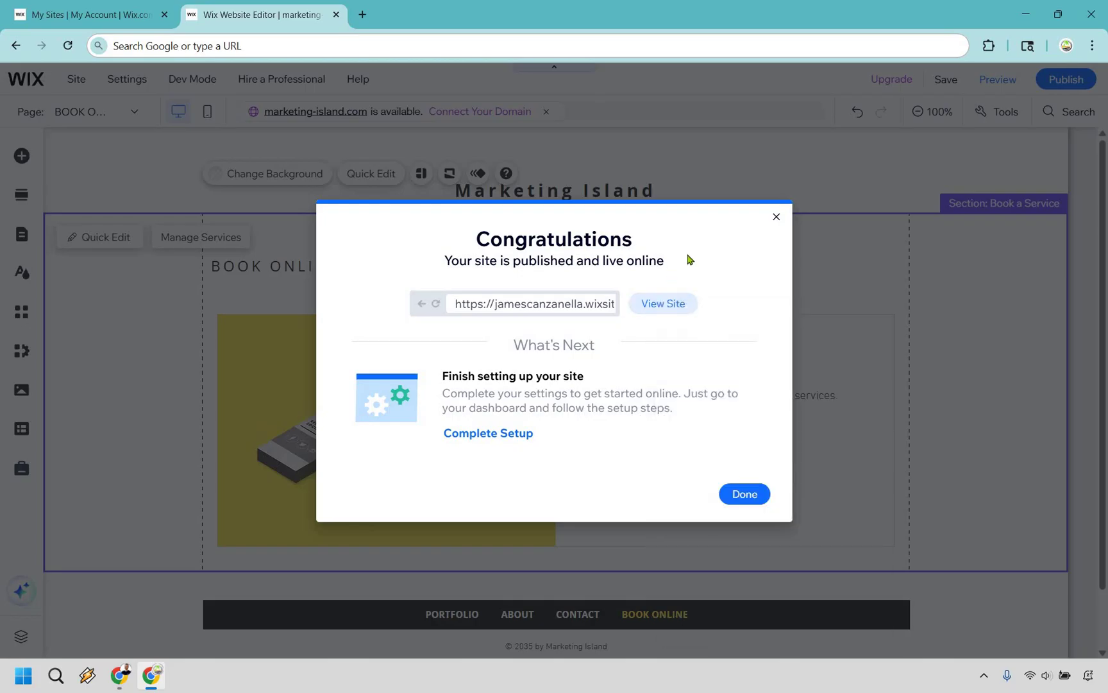
# - View the published site, open the Mountains project from its portfolio, and examine the project's details and images
pyautogui.click(667, 305)
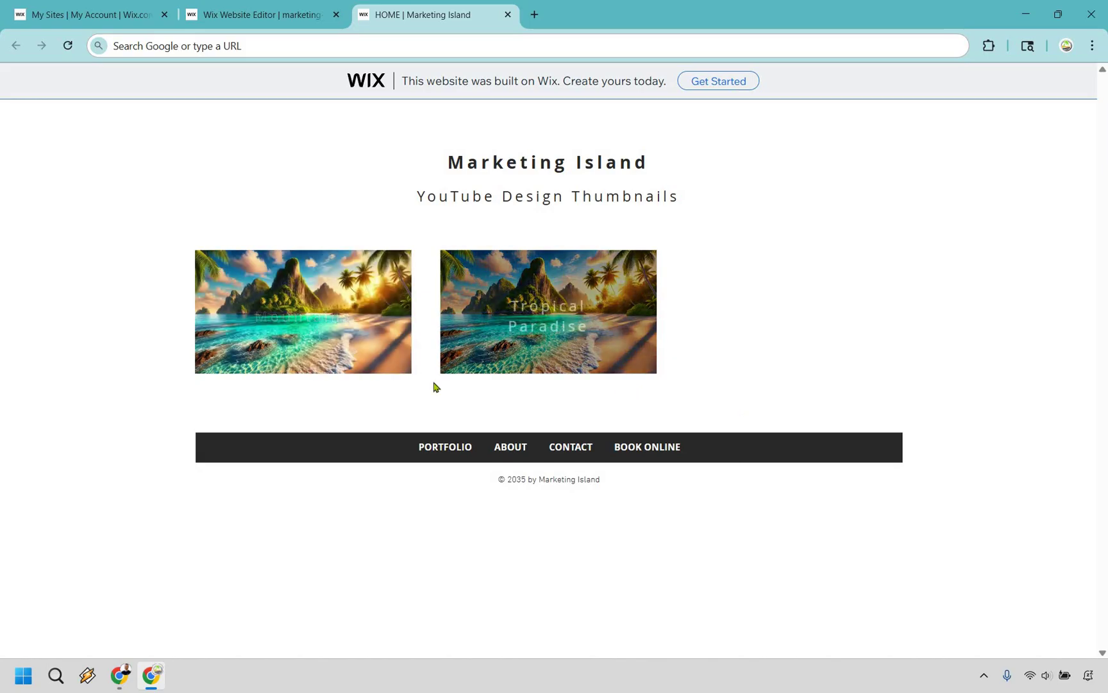
pyautogui.click(434, 447)
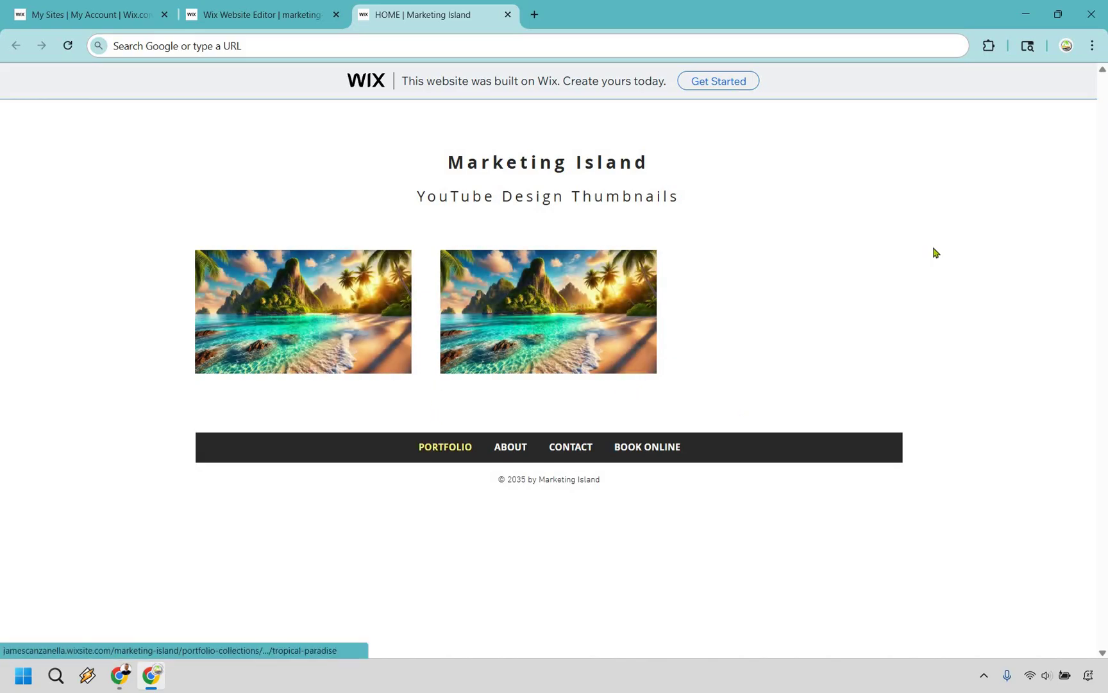
pyautogui.click(274, 307)
pyautogui.scroll(-4, 1044, 269)
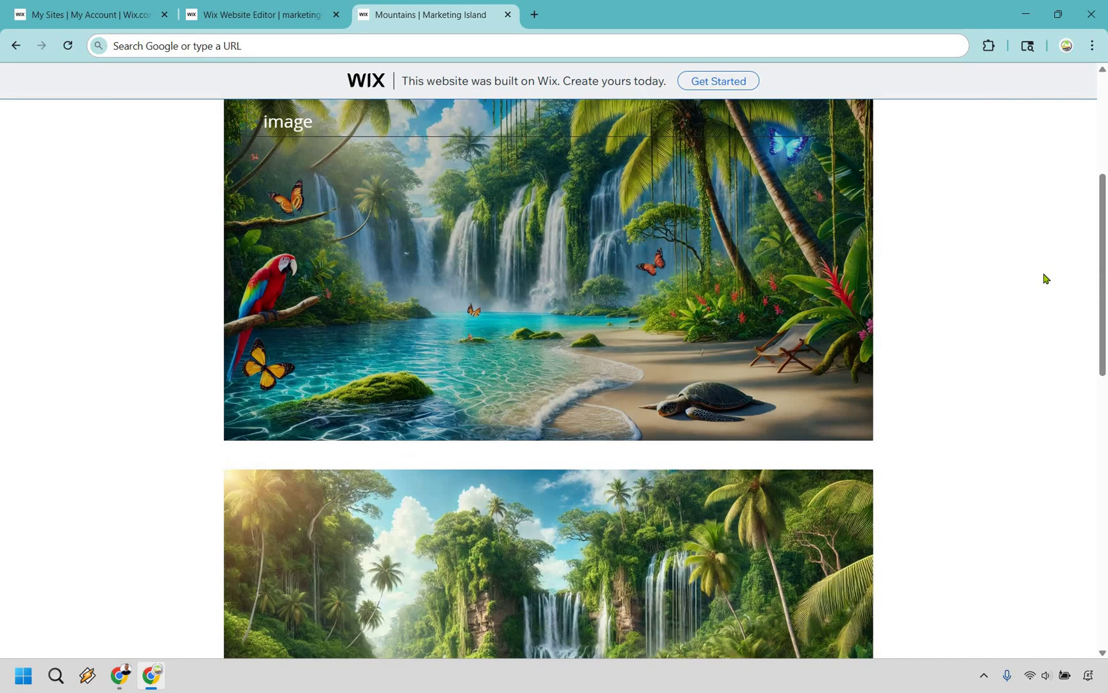
pyautogui.scroll(4, 1044, 278)
pyautogui.scroll(-8, 1044, 278)
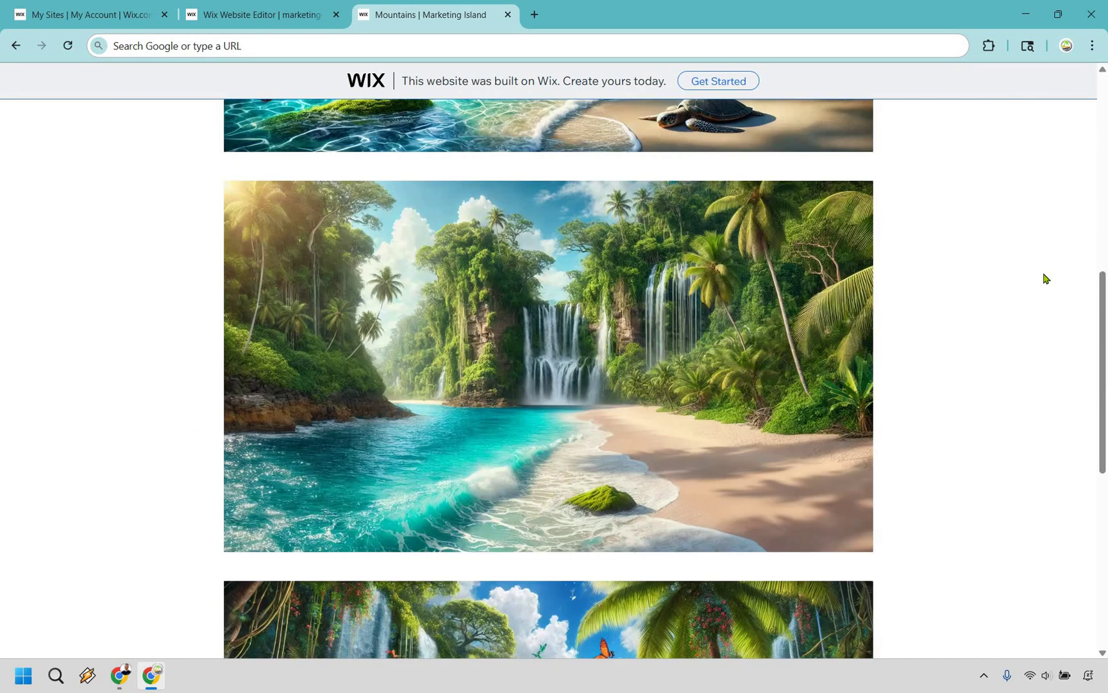
pyautogui.scroll(-8, 1046, 277)
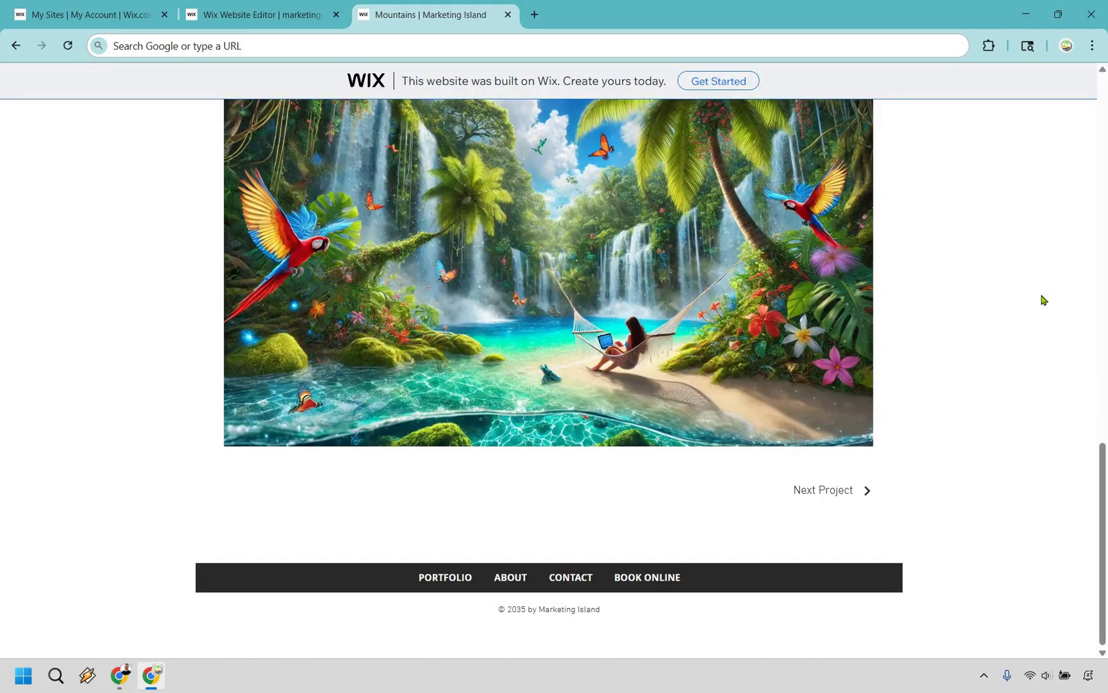
pyautogui.scroll(15, 1032, 305)
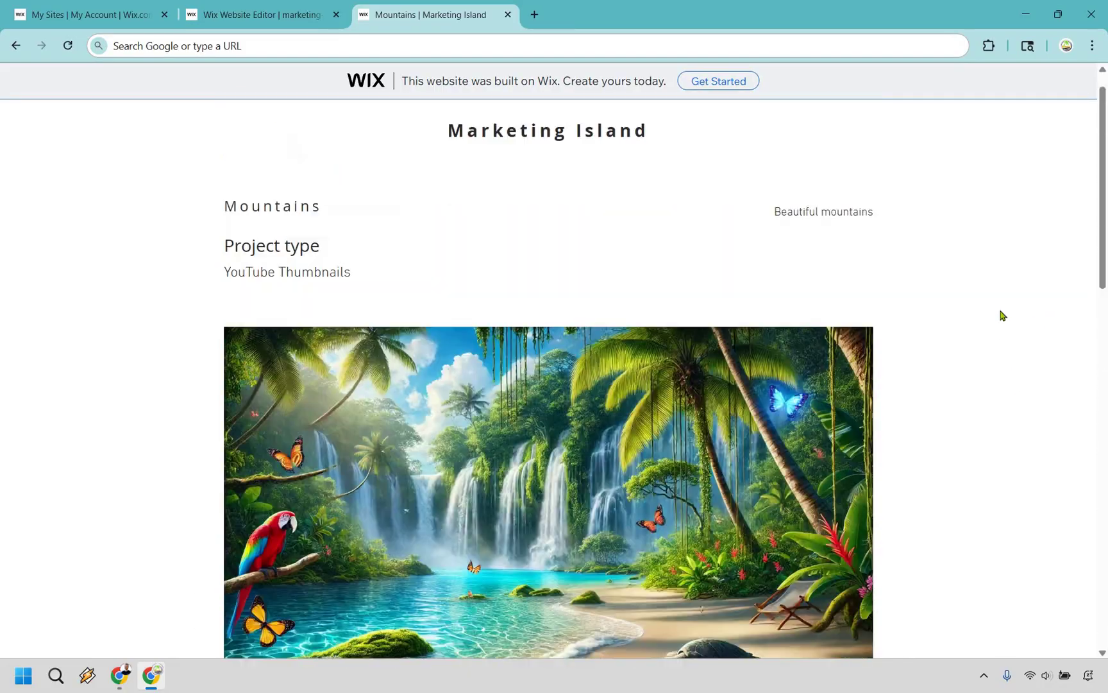
pyautogui.scroll(1, 1002, 315)
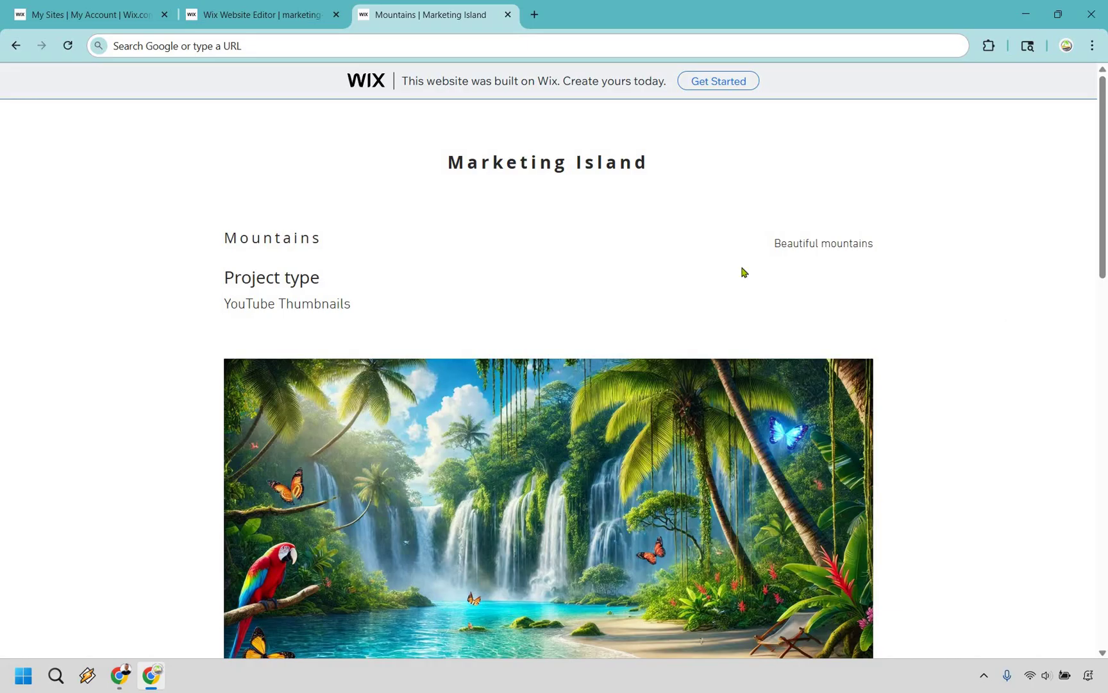
# - Return to the published home page and open the ABOUT page from the footer menu
pyautogui.click(16, 45)
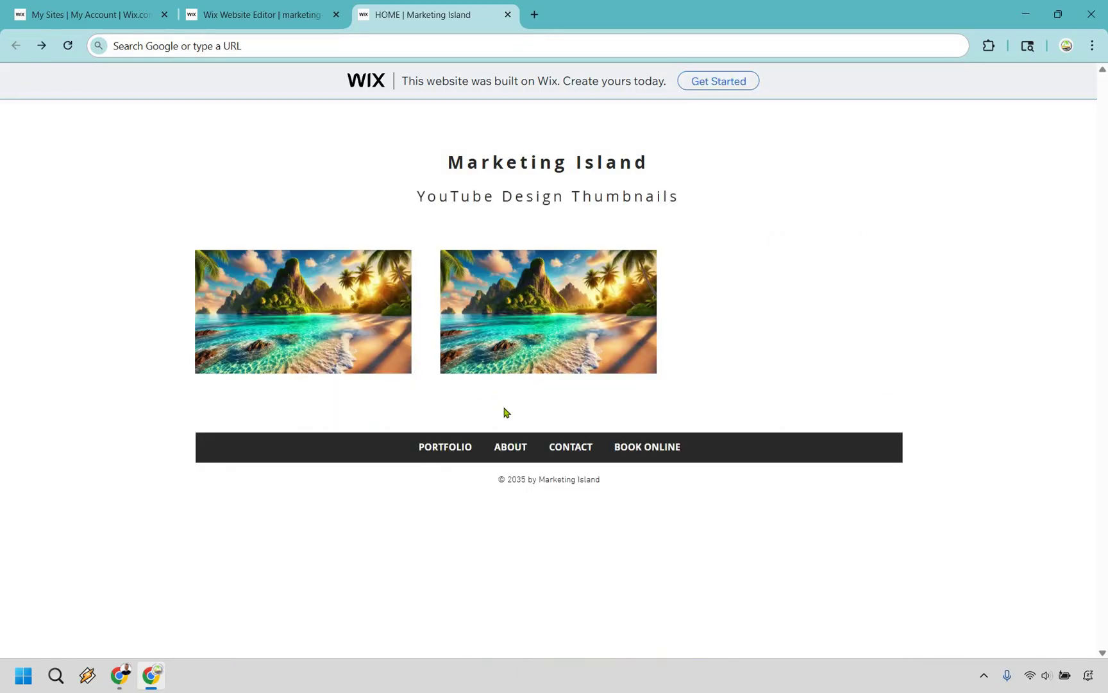
pyautogui.click(506, 449)
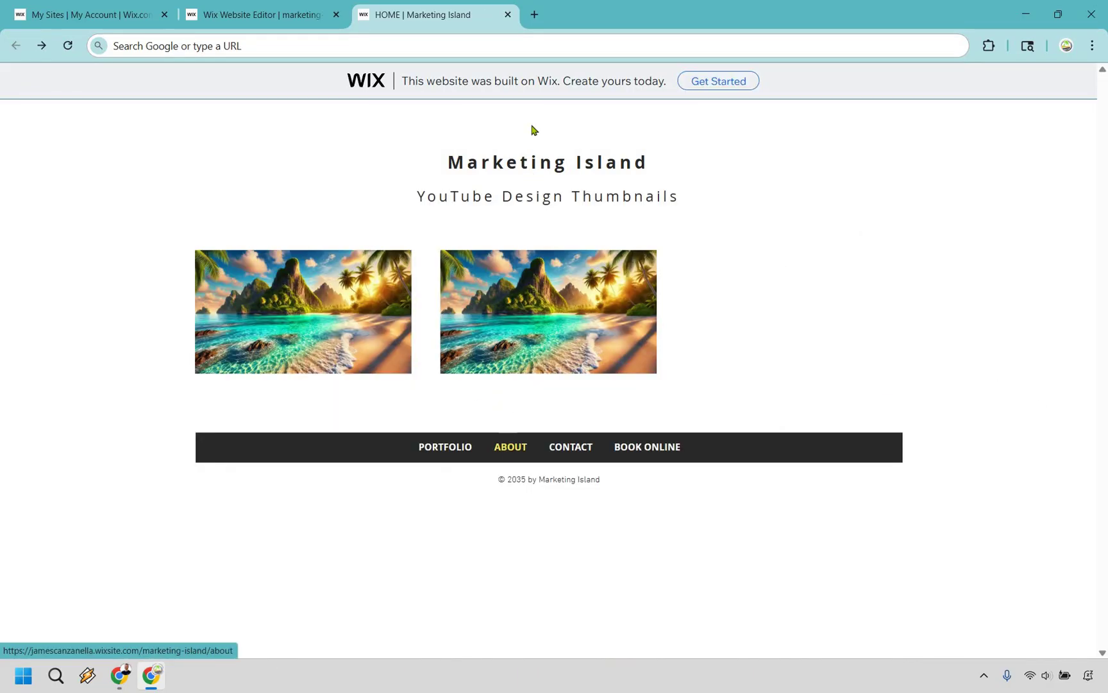